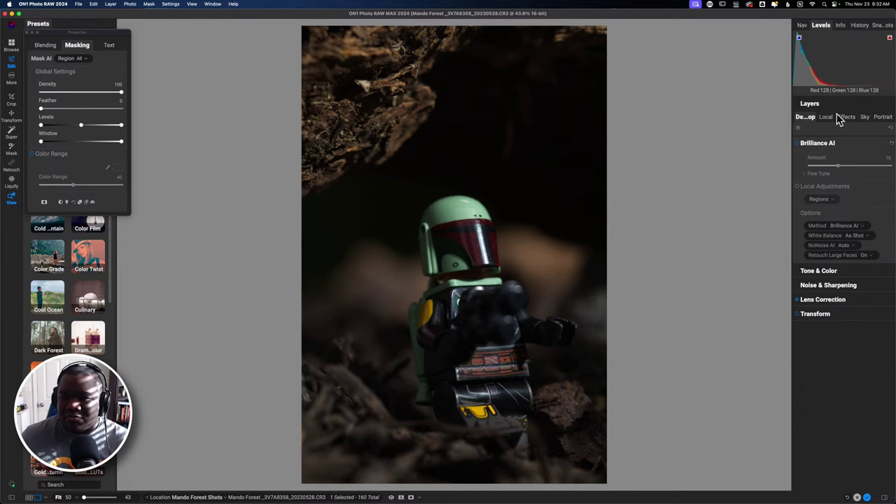
Check the photo's camera and exposure information, and return to the levels histogram
click(841, 26)
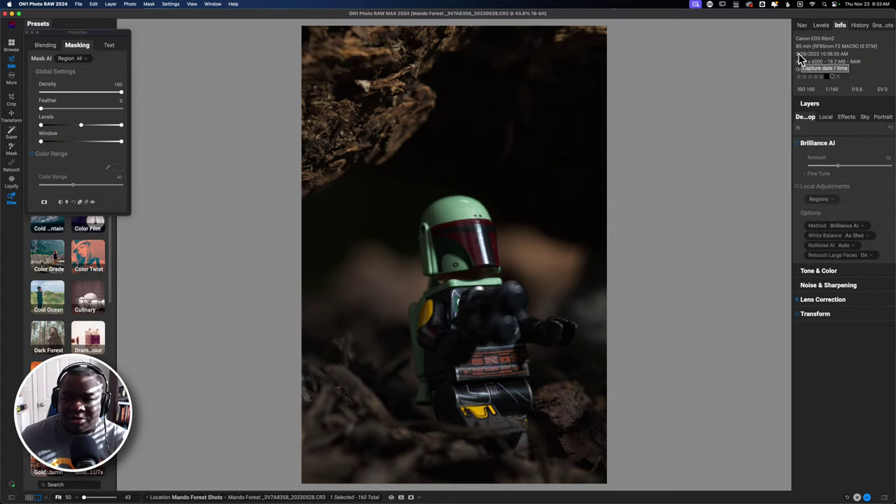
click(822, 25)
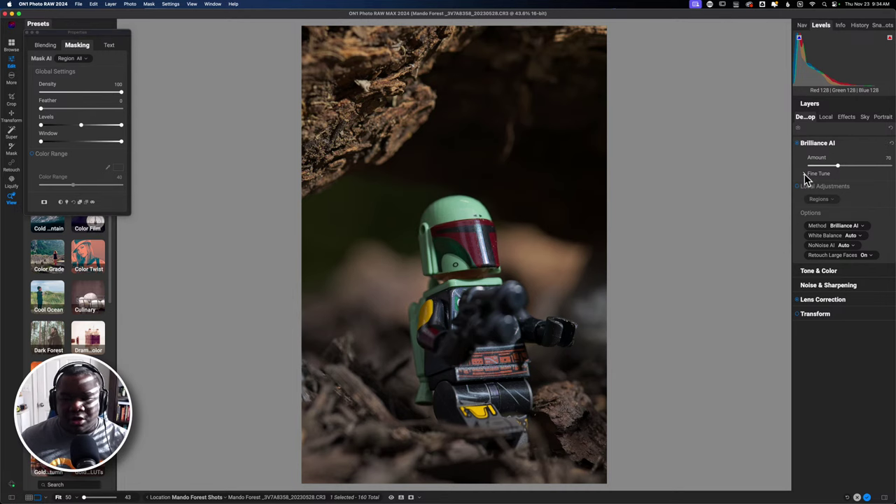
Compare the photo with and without Brilliance AI, and fine-tune its Tone Amount to 66
click(798, 143)
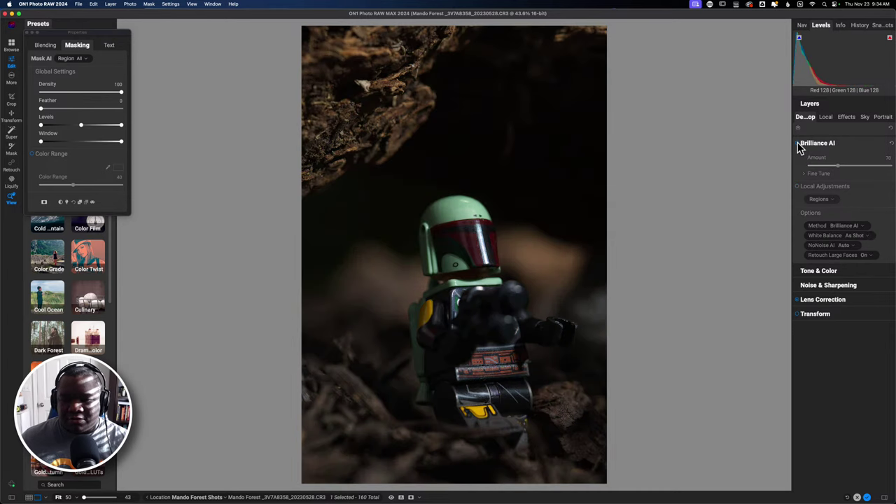
click(798, 143)
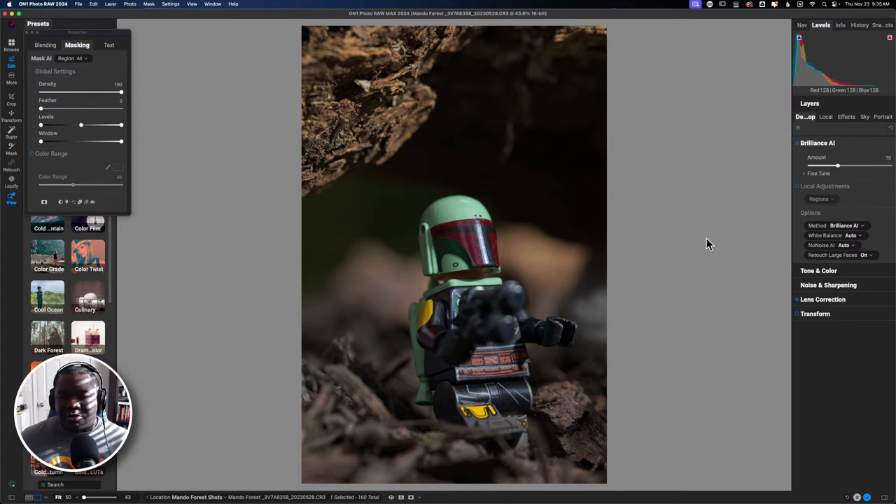
click(804, 175)
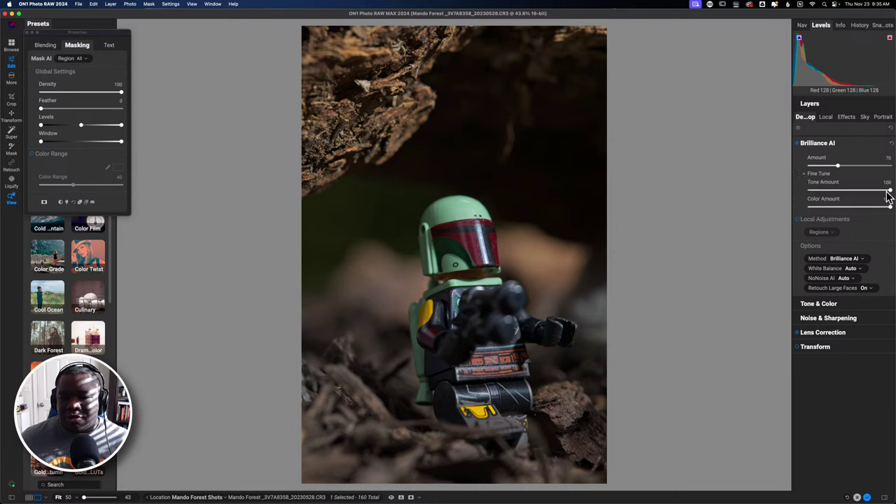
drag(890, 193, 865, 198)
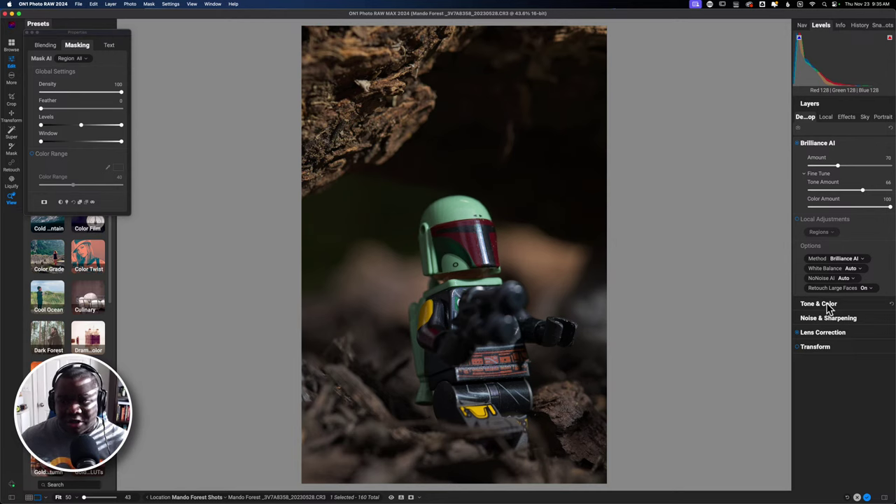
Add a Photo Filter effect to the photo
click(848, 117)
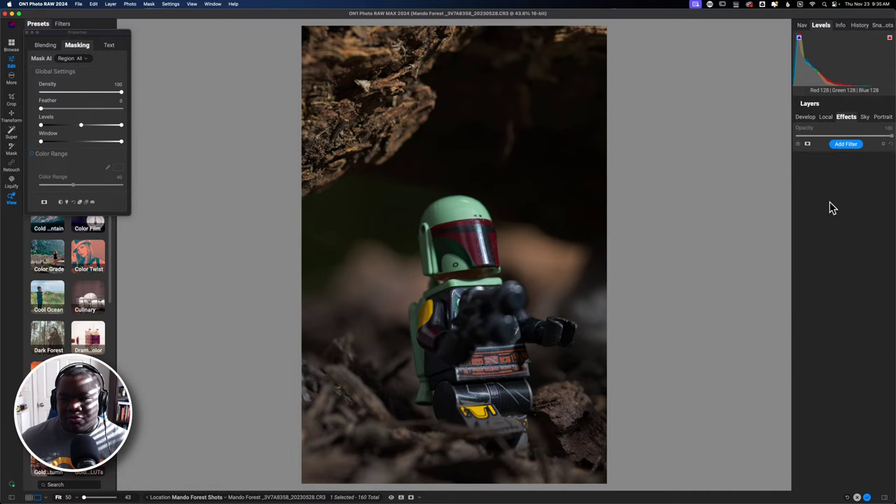
click(846, 145)
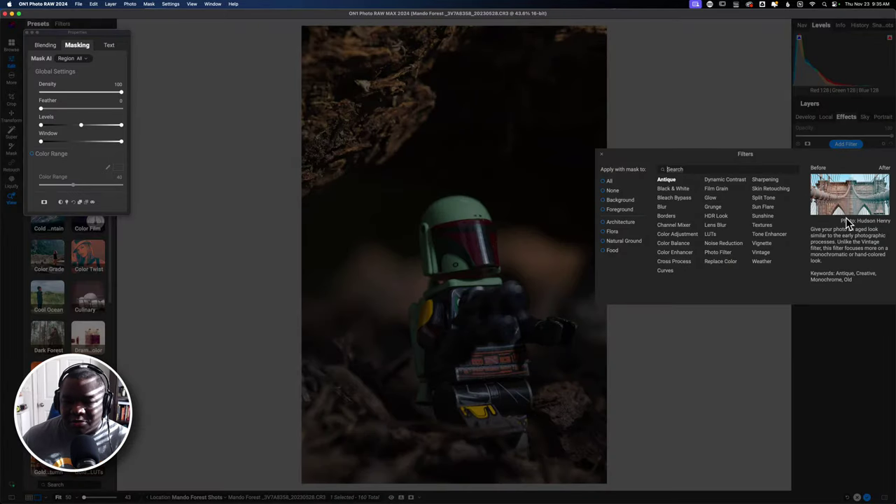
click(721, 254)
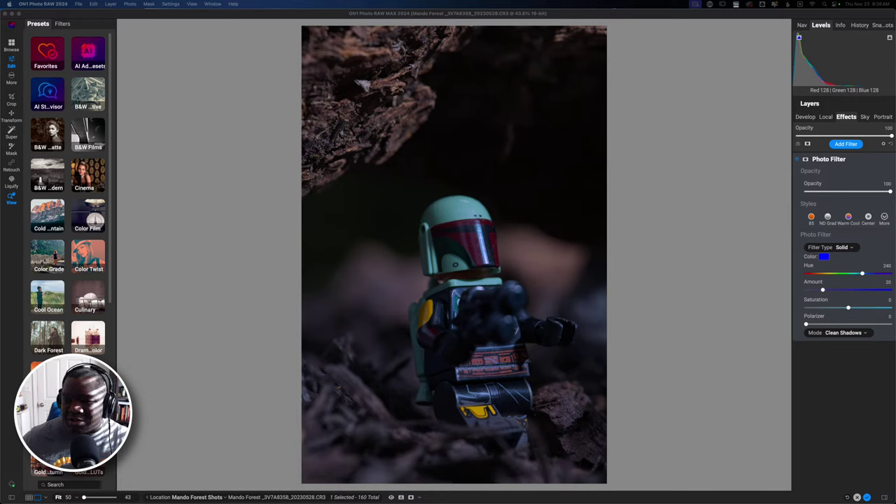
click(676, 114)
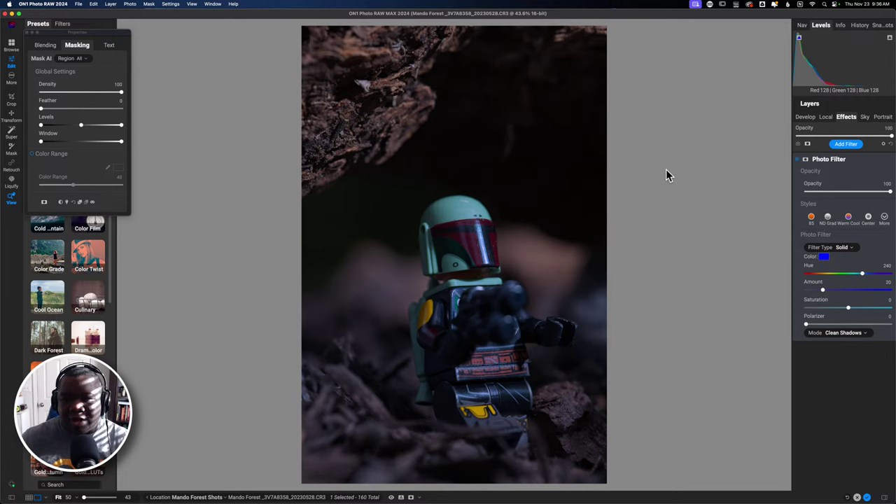
Set the Photo Filter color to a purple with hue 281 and its Amount to 36
click(826, 258)
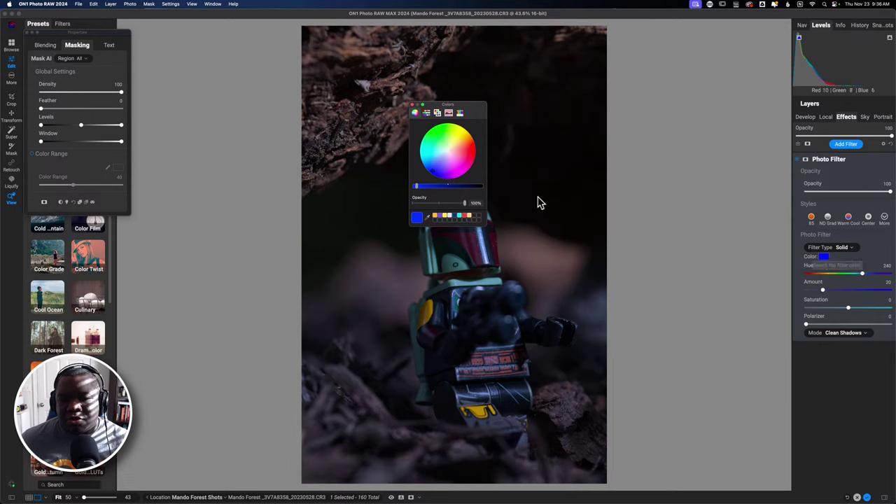
drag(486, 103, 706, 57)
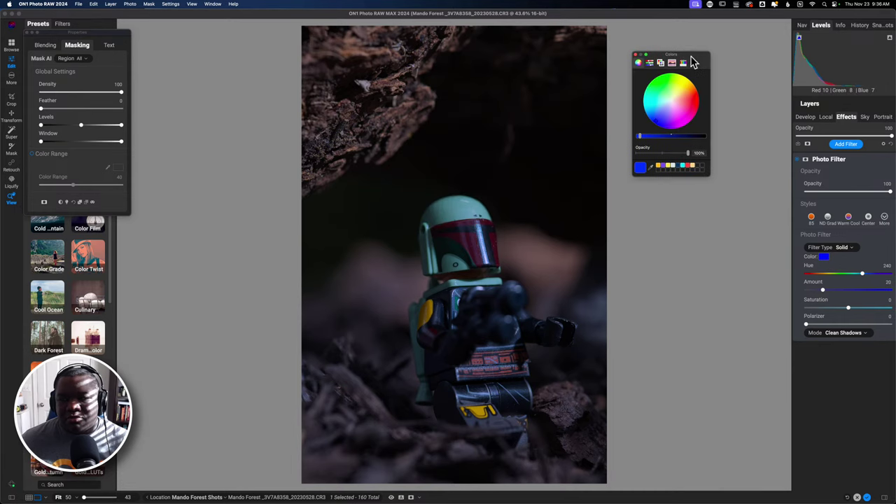
mouse_move(656, 126)
mouse_down()
mouse_move(689, 124)
mouse_move(643, 139)
mouse_move(660, 140)
mouse_up()
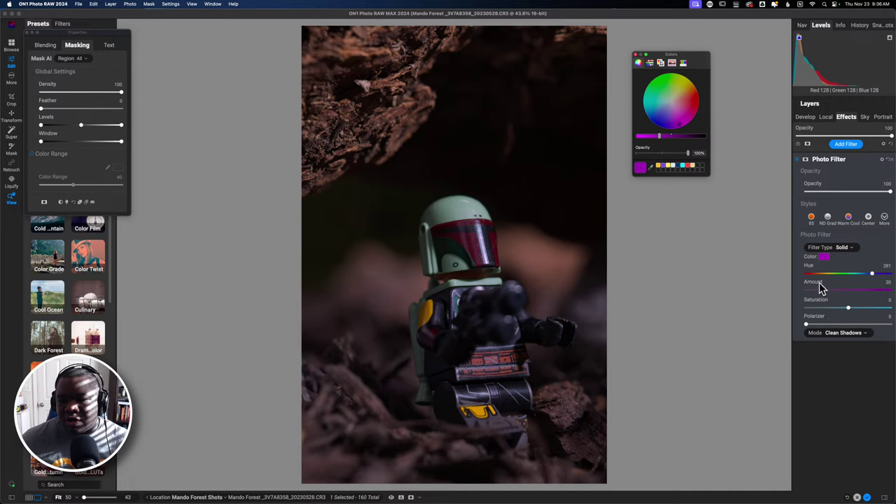
mouse_move(823, 293)
mouse_down()
mouse_move(847, 294)
mouse_move(837, 294)
mouse_up()
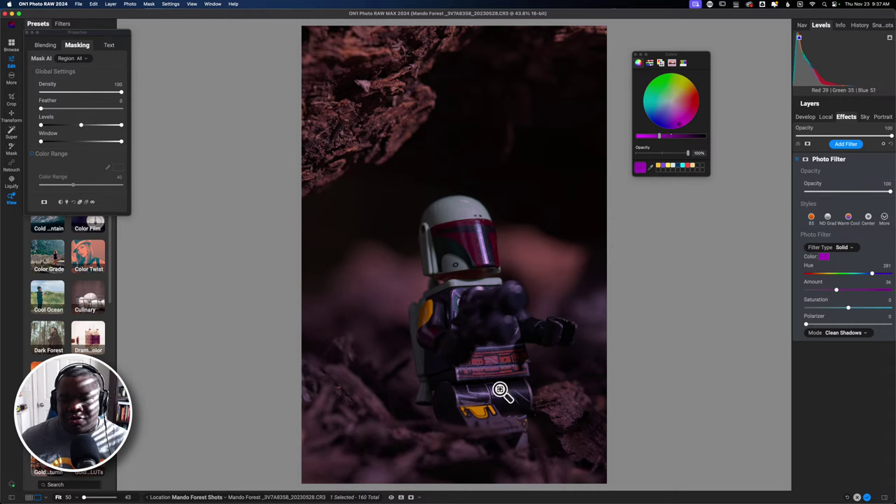
Display the filter color with RGB Sliders and copy its hex code 9213AC
click(650, 63)
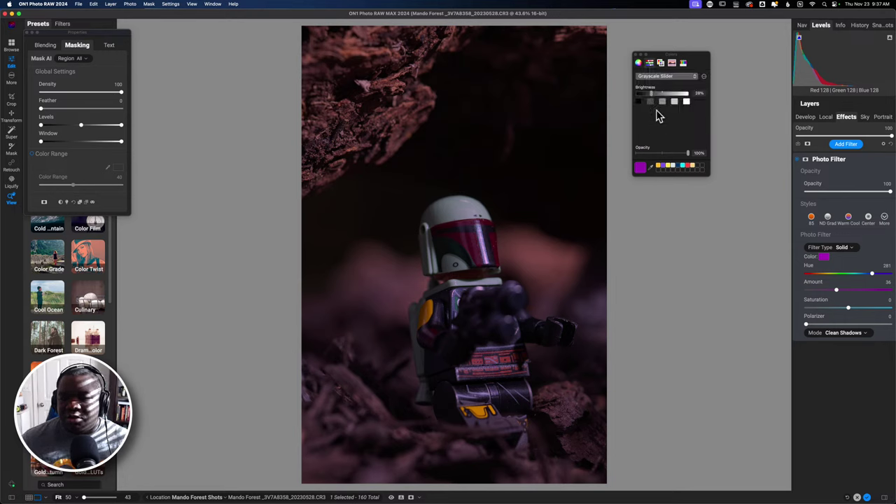
click(670, 77)
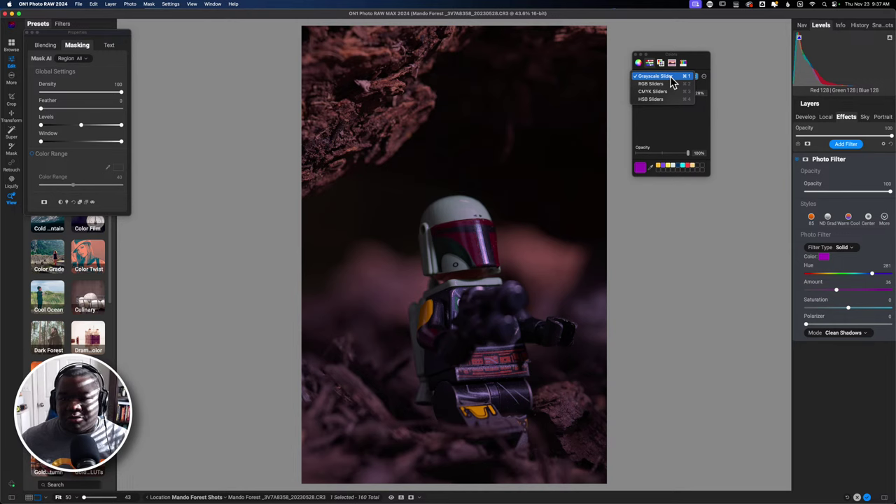
click(654, 84)
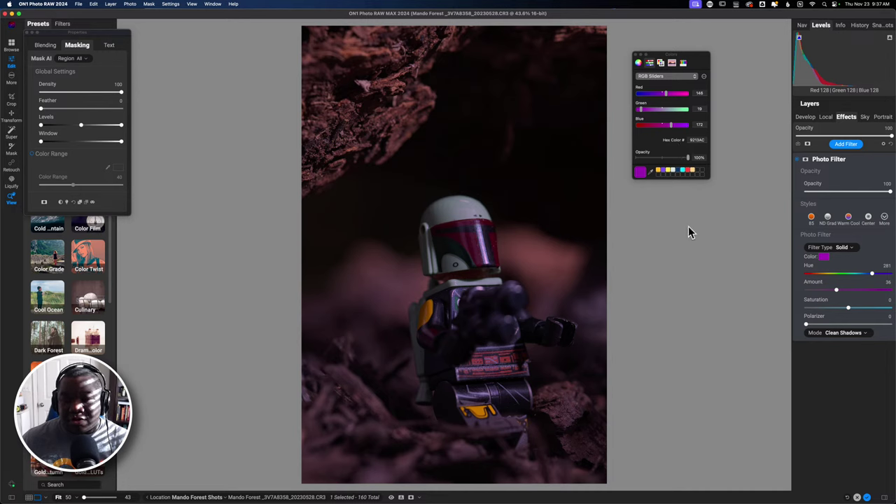
click(703, 140)
key(super+c)
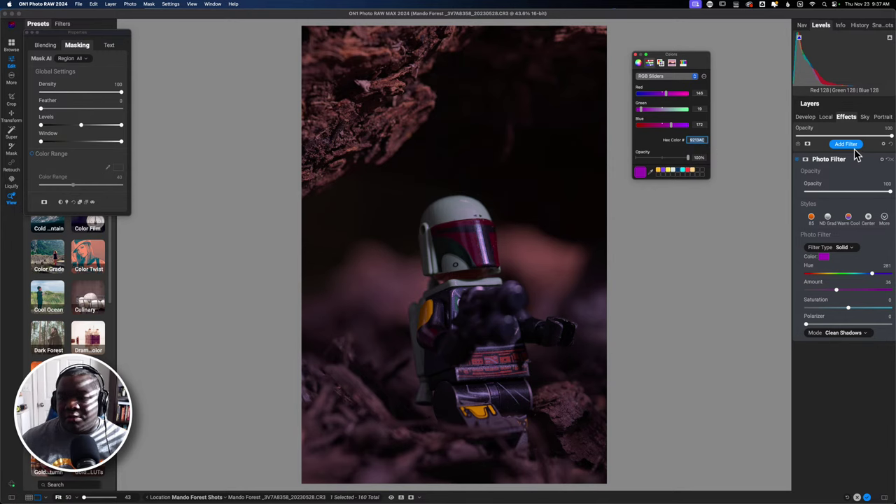
Add a local adjustment, turn on Paint with Color for it, and collapse the levels histogram
click(833, 122)
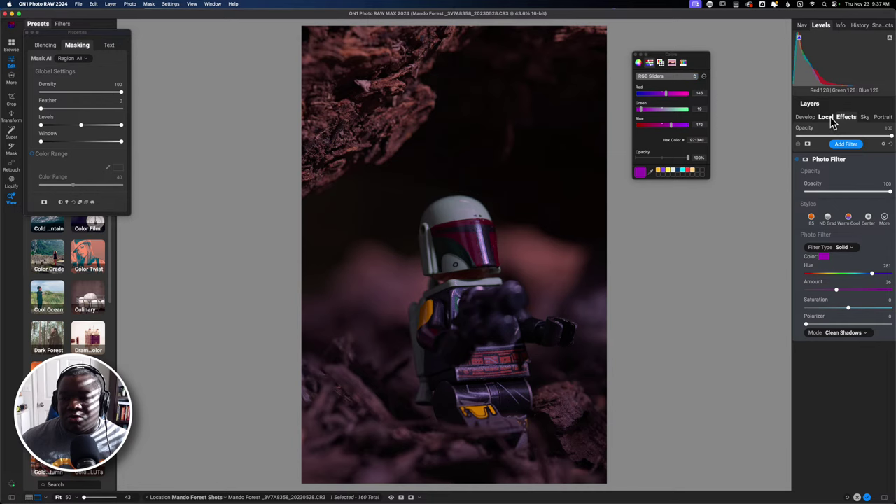
click(836, 133)
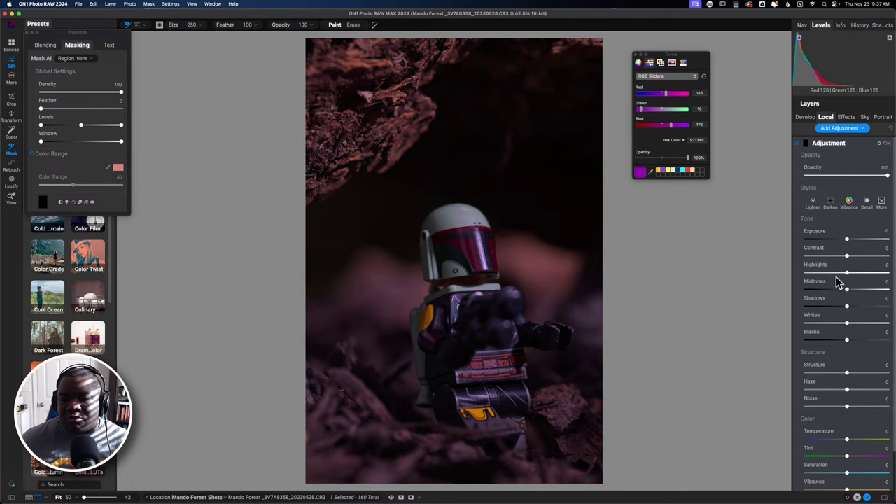
scroll(839, 282, down, 2)
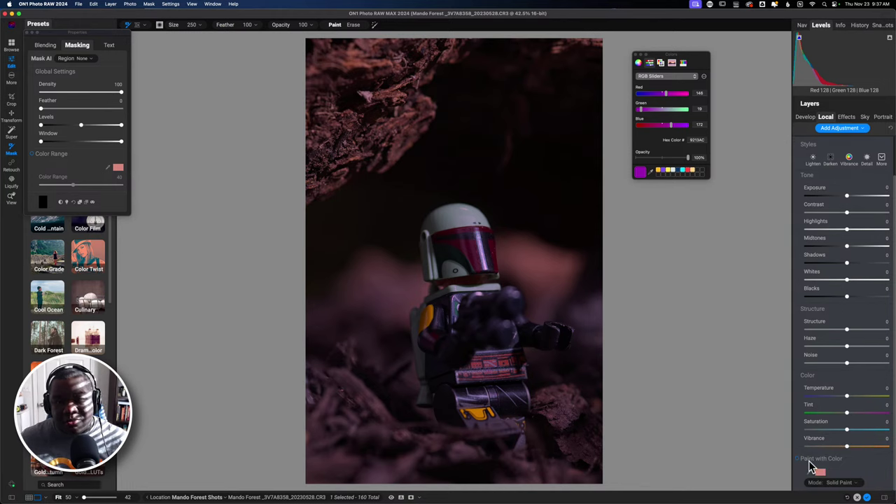
scroll(811, 466, up, 1)
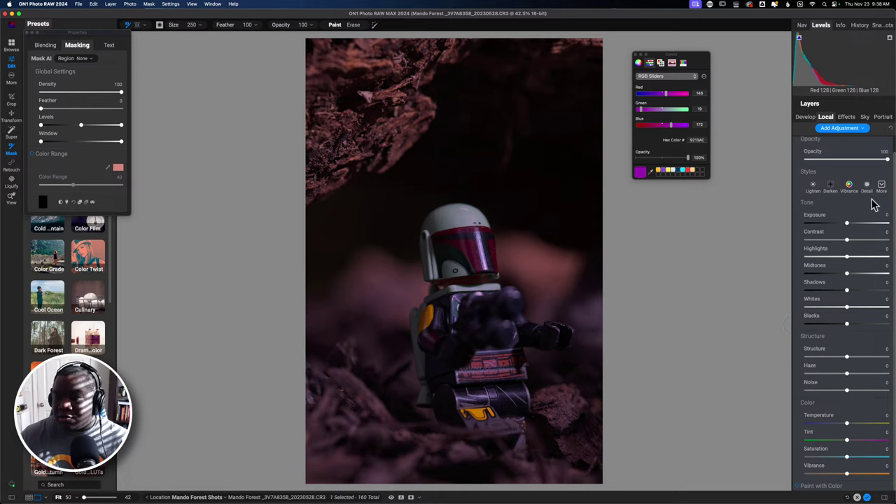
scroll(892, 147, up, 2)
scroll(892, 143, down, 2)
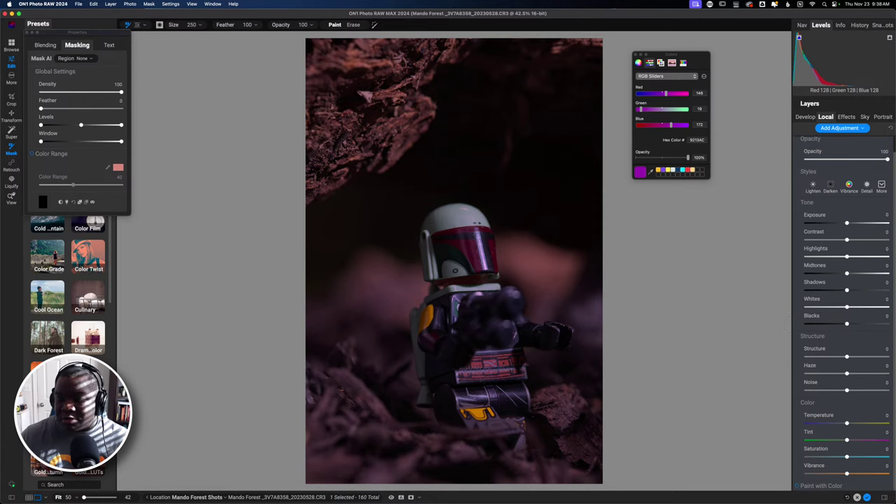
click(797, 486)
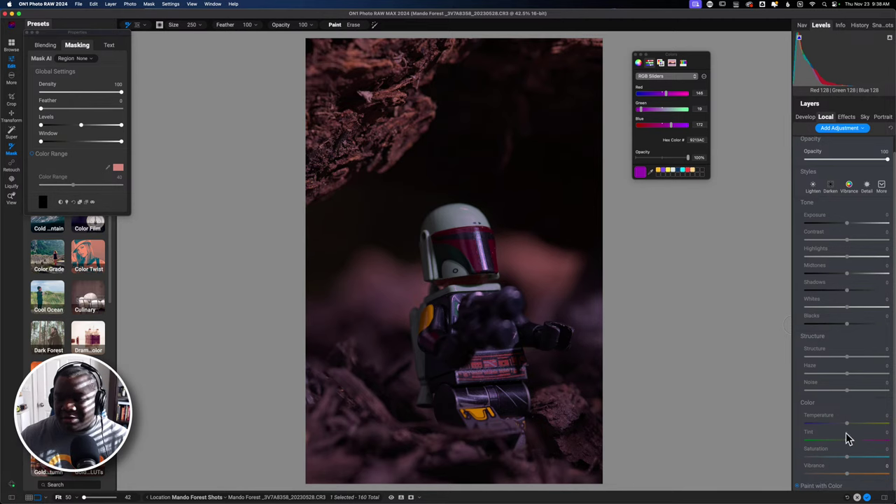
click(833, 486)
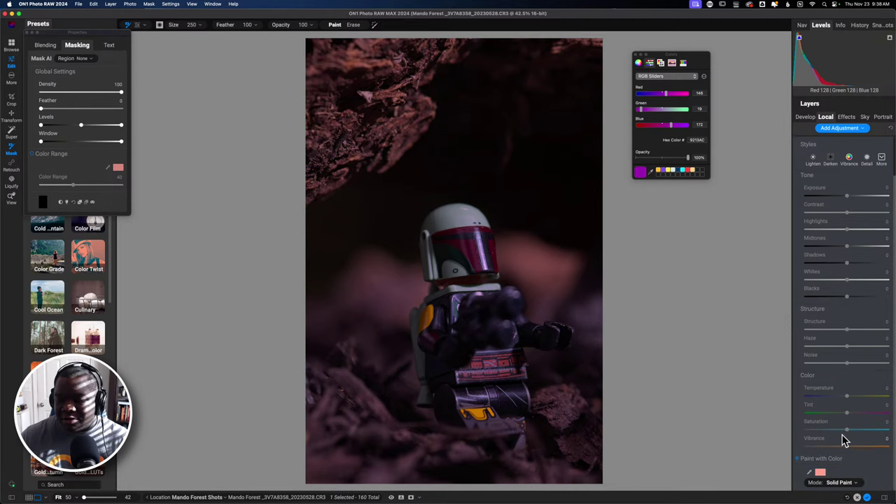
click(822, 26)
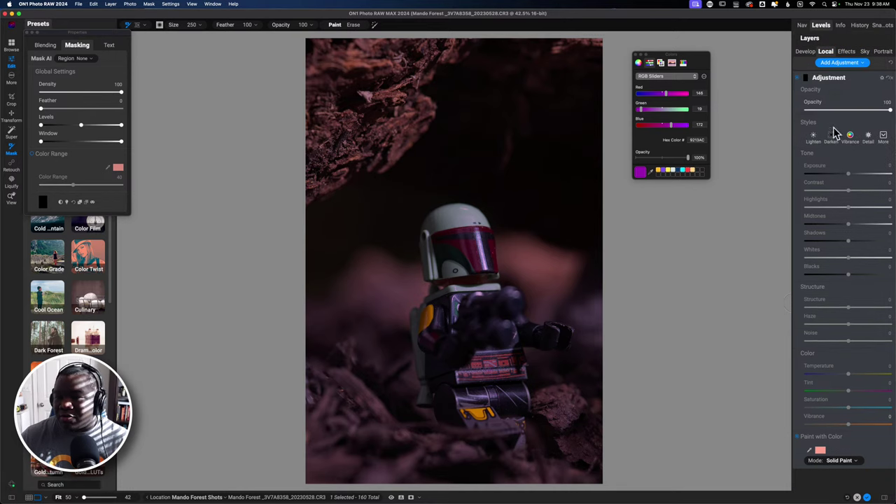
Set the local adjustment's paint color to the copied hex code 9213AC
click(820, 452)
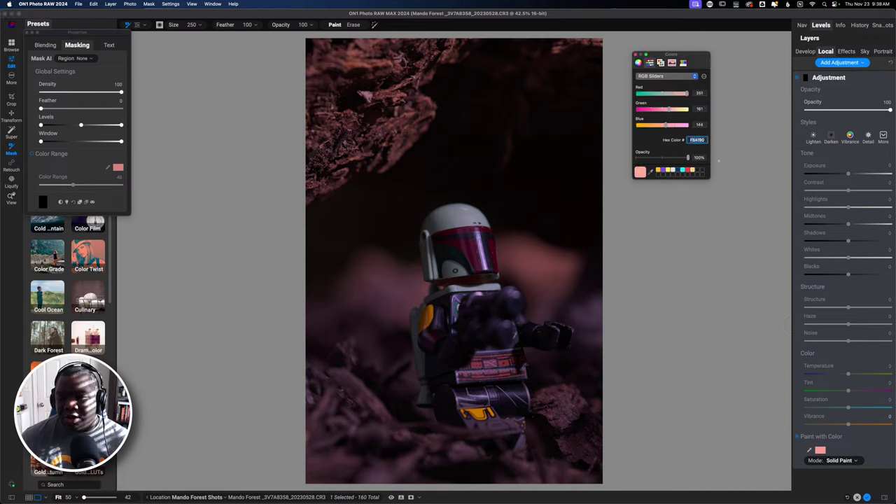
click(703, 142)
click(698, 140)
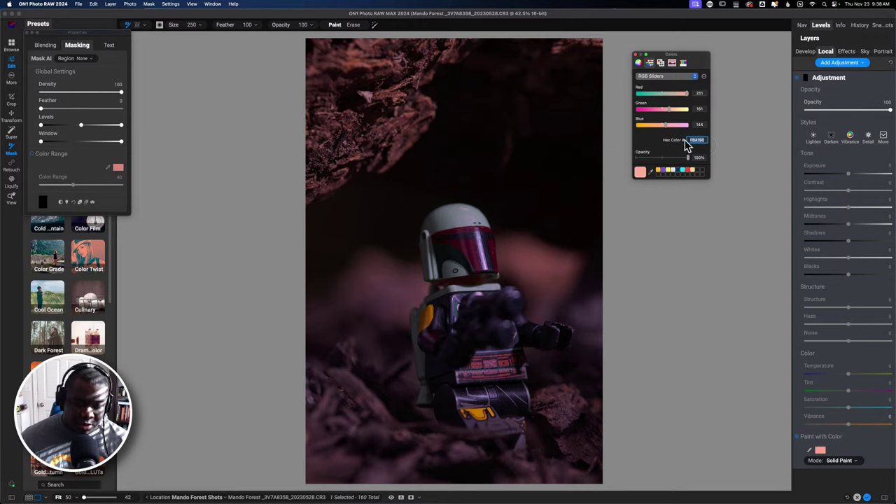
key(super+v)
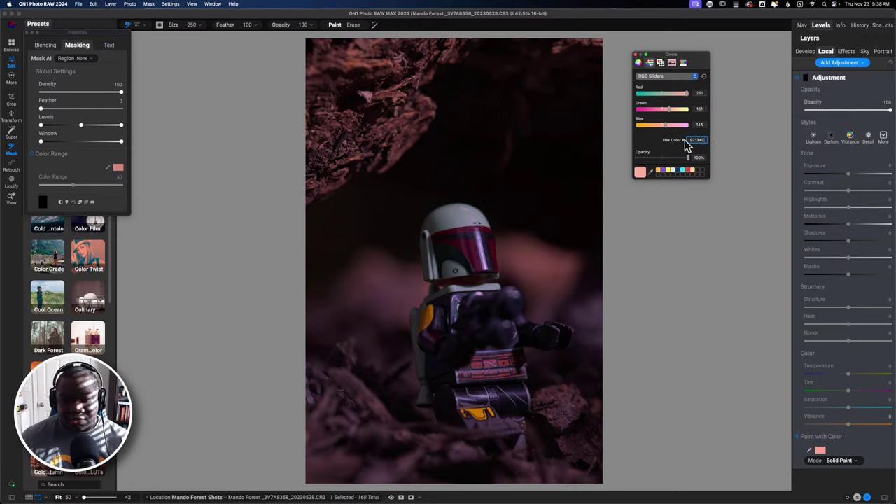
key(Return)
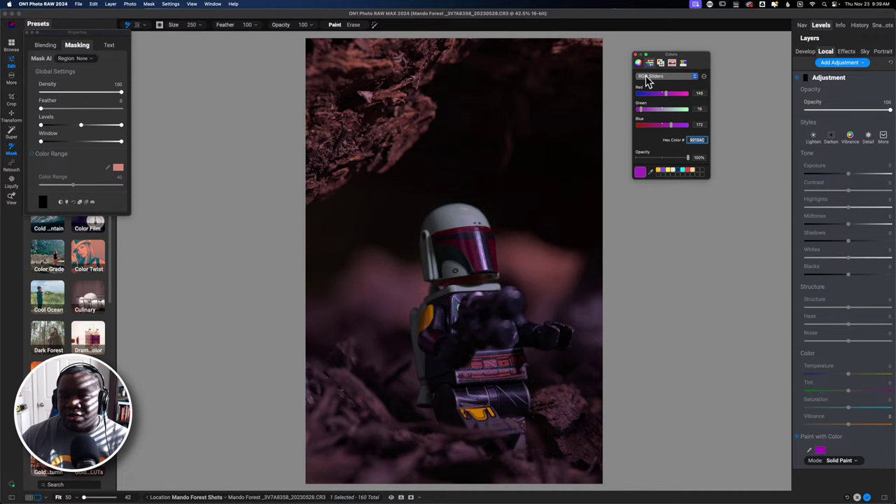
Raise the paint color's brightness to about 88% with HSB Sliders and set the Paint with Color mode to Classic
click(671, 78)
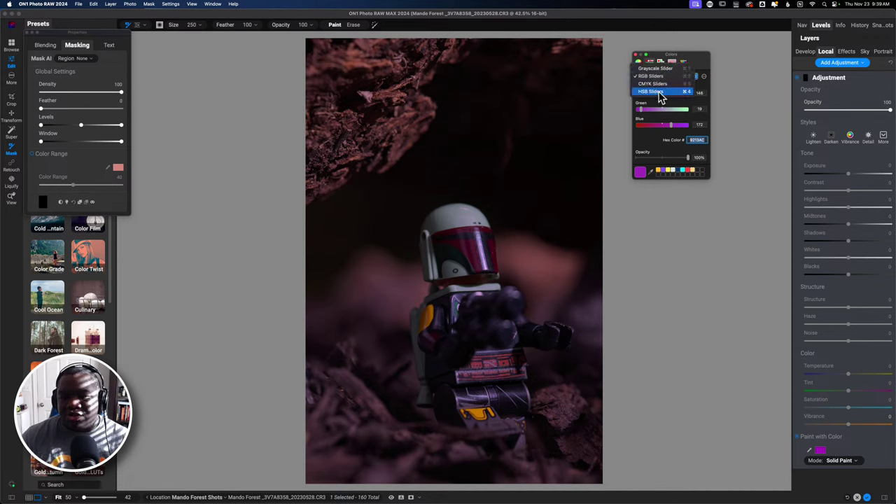
click(660, 92)
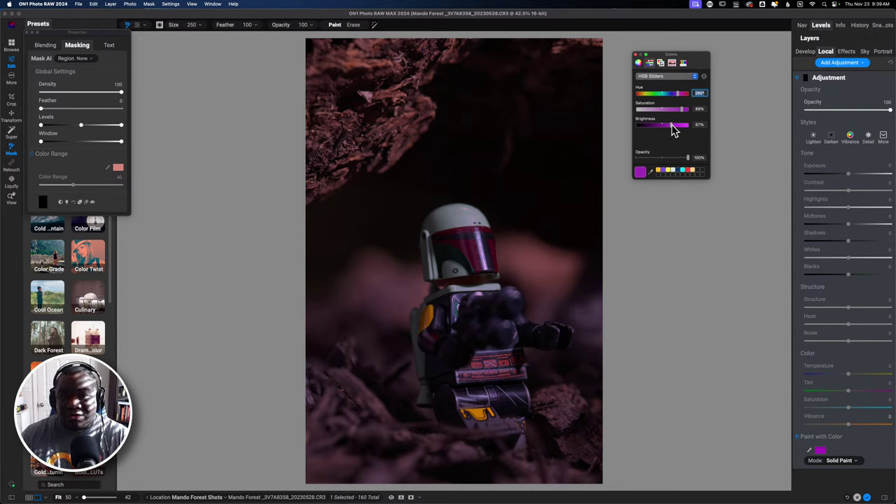
drag(671, 127, 680, 131)
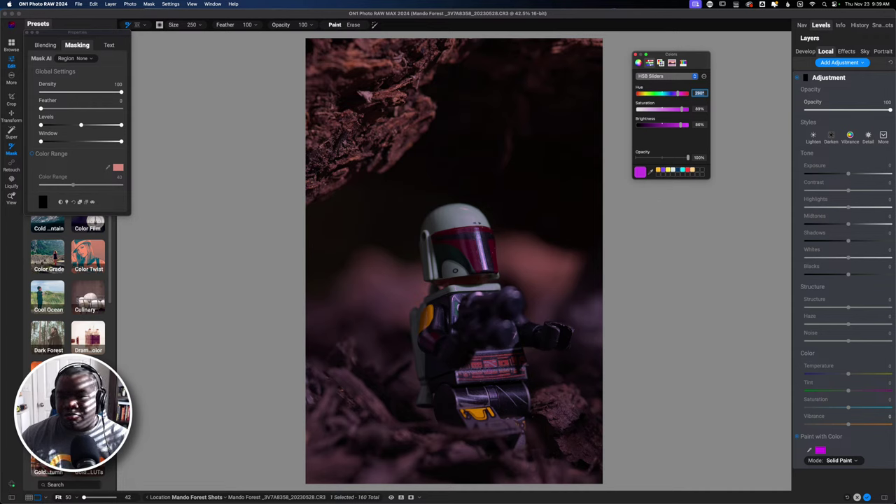
click(853, 466)
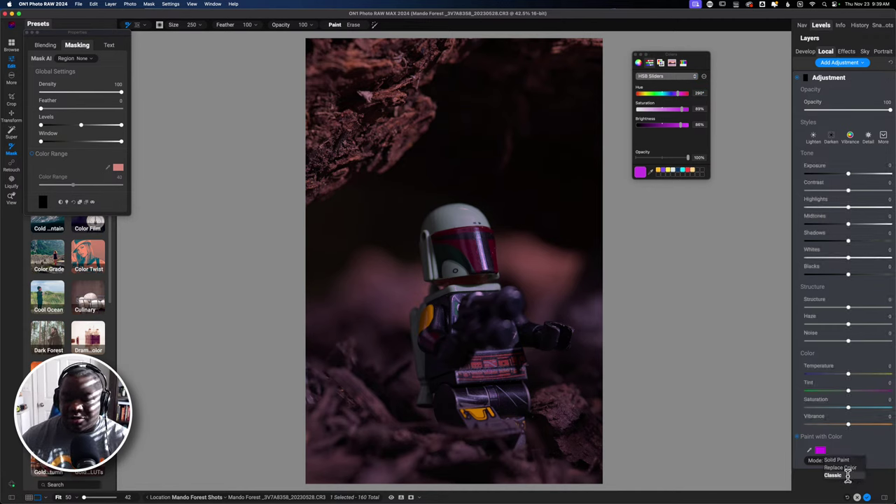
click(848, 476)
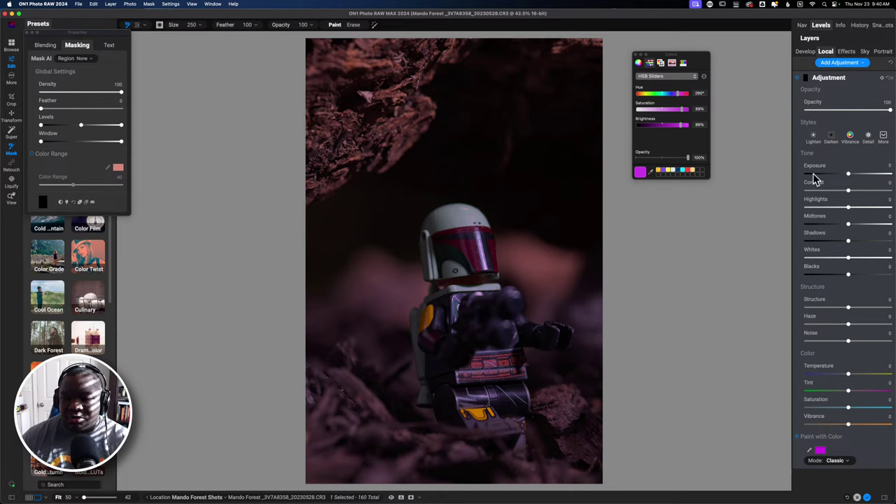
Collapse the Structure and Color sections of the local adjustment
click(821, 289)
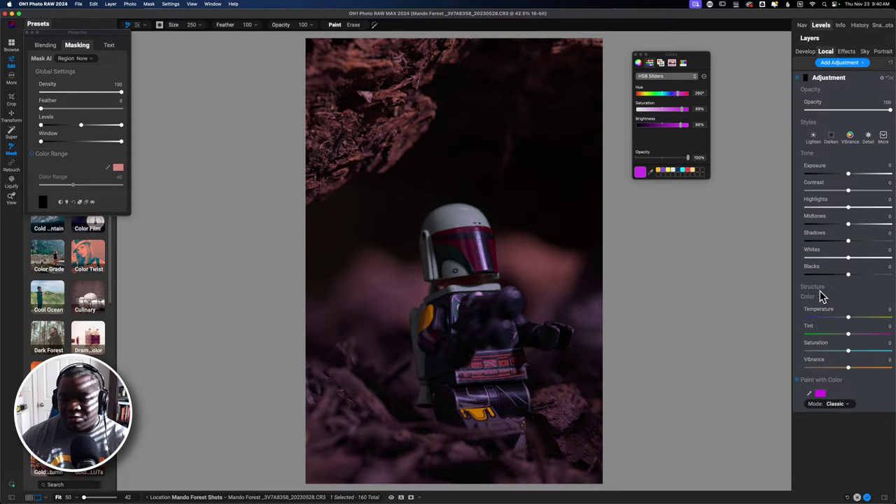
click(815, 300)
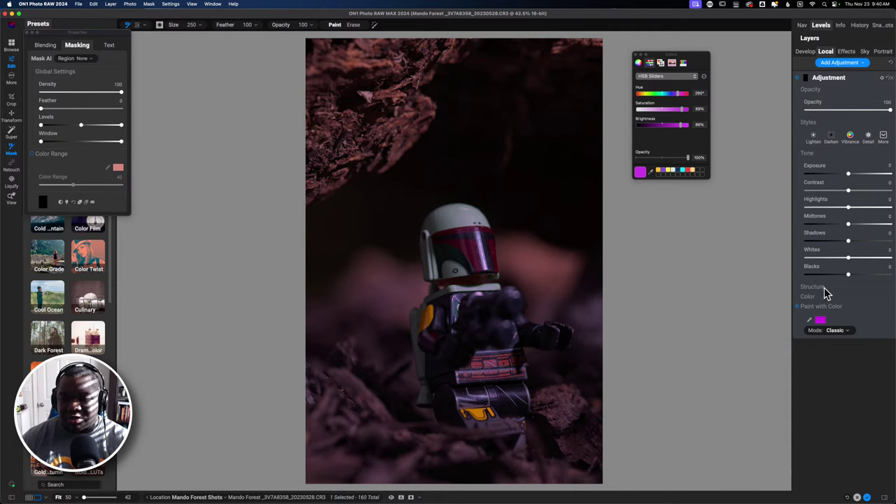
Try the Solid Paint mode for Paint with Color and return the mode to Classic
click(837, 332)
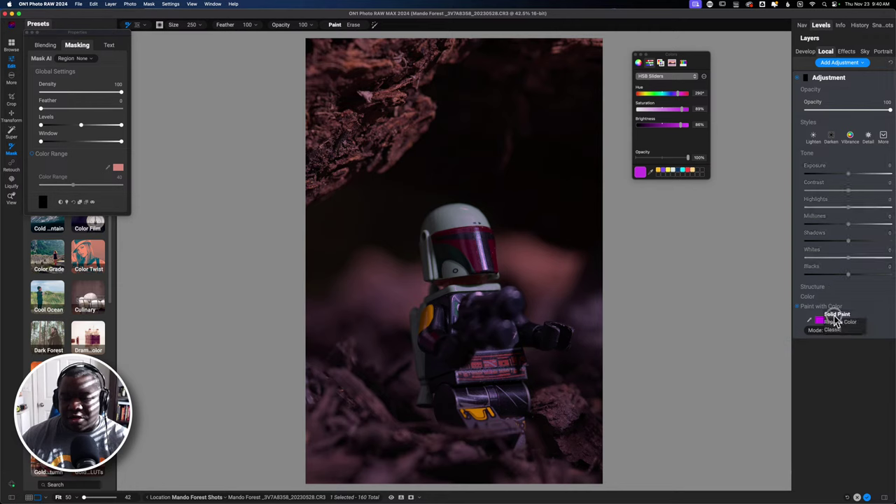
click(836, 315)
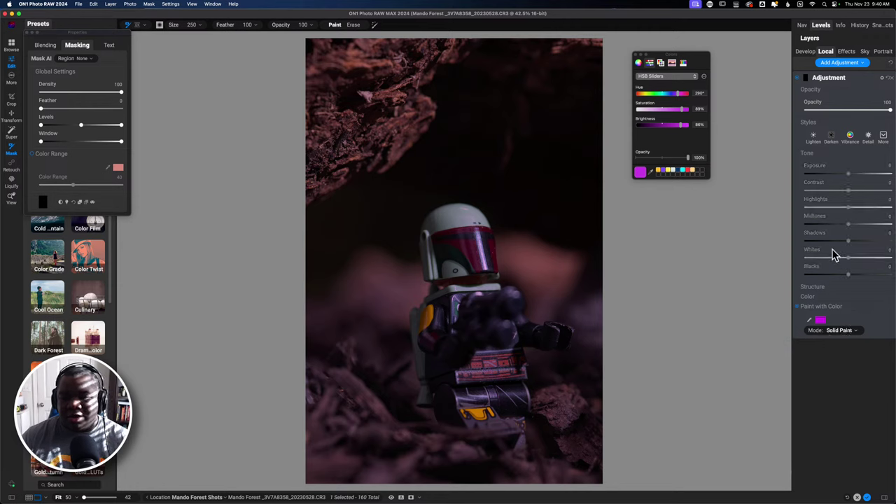
click(835, 333)
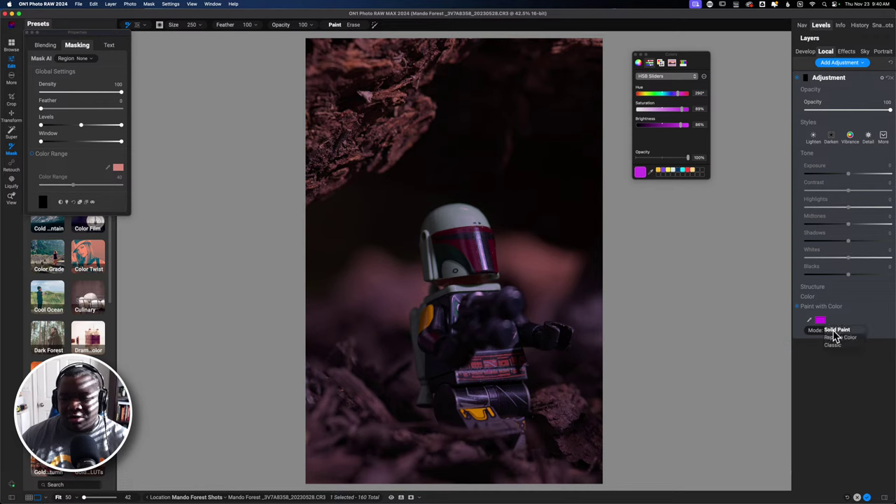
click(839, 346)
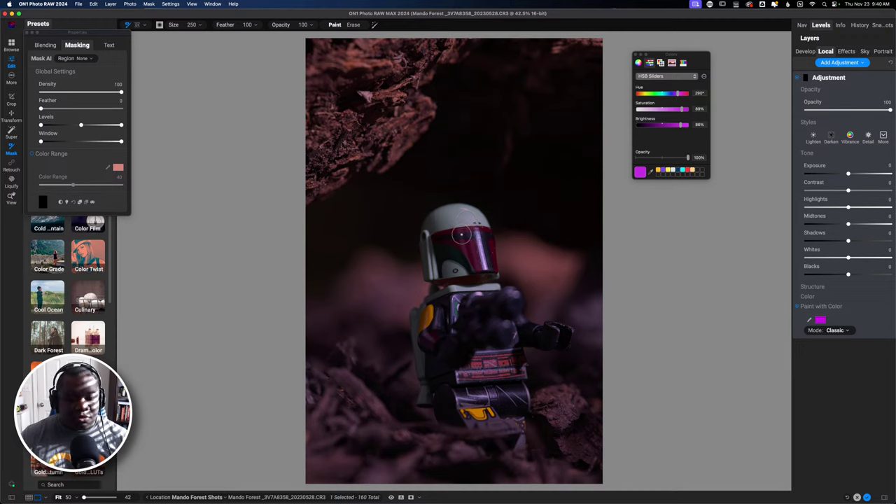
Enlarge the masking brush to size 500 and paint the purple color over the helmet's visor
key(bracketright)
key(bracketright)
key(bracketright)
key(bracketright)
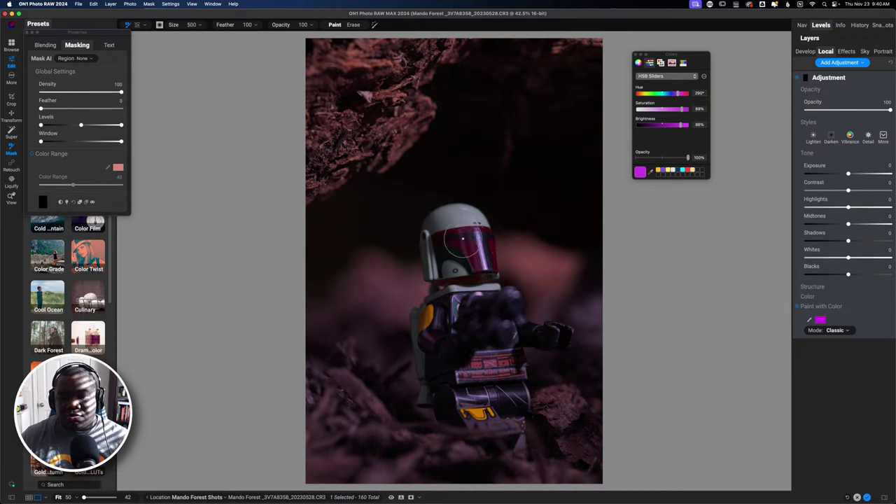
mouse_move(454, 245)
mouse_down()
mouse_move(483, 245)
mouse_move(482, 266)
mouse_move(476, 229)
mouse_move(449, 245)
mouse_up()
With brush size 400, paint purple over the figure's chest, waist and upper leg, and over the upper helmet
key(bracketleft)
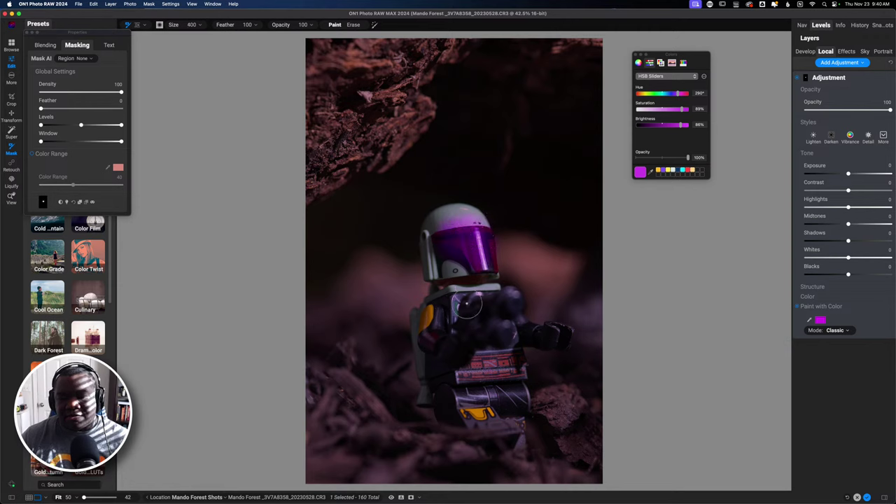
mouse_move(460, 312)
mouse_down()
mouse_move(457, 335)
mouse_move(489, 309)
mouse_up()
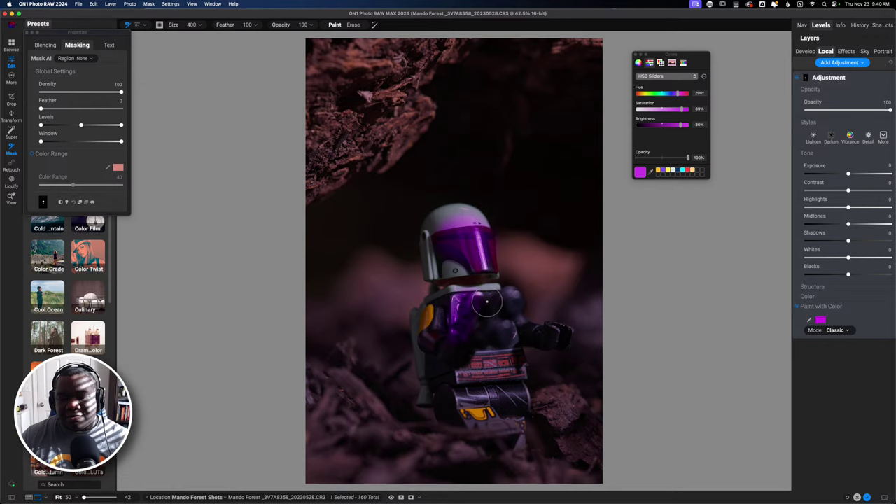
mouse_move(498, 359)
mouse_down()
mouse_move(483, 366)
mouse_move(512, 366)
mouse_move(462, 378)
mouse_move(453, 403)
mouse_move(510, 390)
mouse_up()
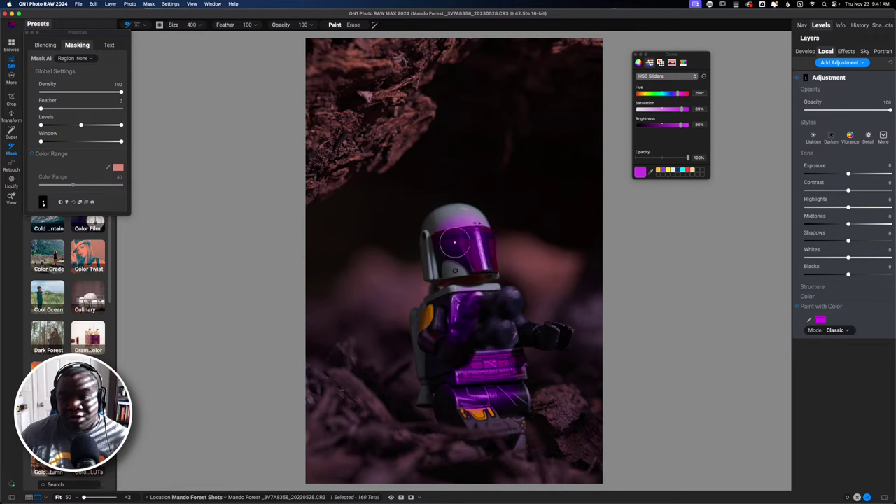
mouse_move(457, 238)
mouse_down()
mouse_move(447, 212)
mouse_move(472, 213)
mouse_move(481, 266)
mouse_up()
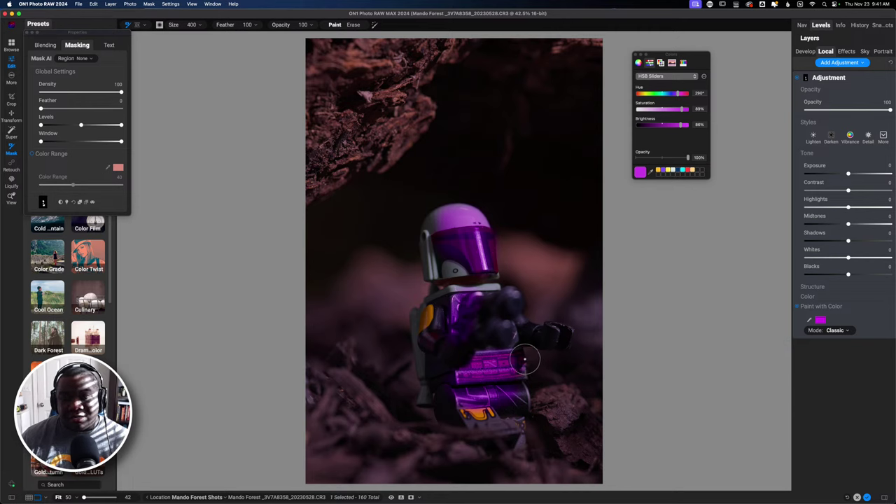
mouse_move(486, 309)
mouse_down()
mouse_move(492, 293)
mouse_move(500, 316)
mouse_move(508, 300)
mouse_move(505, 337)
mouse_move(511, 358)
mouse_move(539, 343)
mouse_up()
Reduce the brush to size 175 and paint the outstretched hand, the helmet's side and lower edge, and the yellow shoulder patch
key(bracketleft)
key(bracketleft)
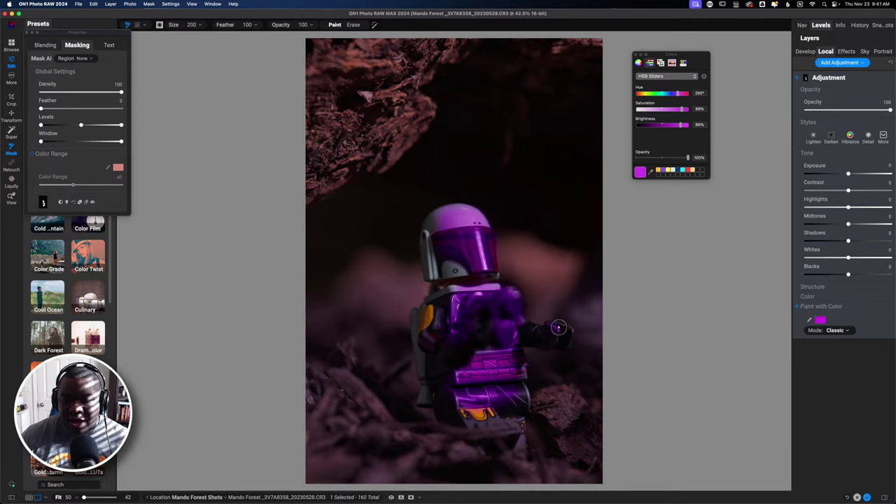
key(bracketleft)
drag(560, 329, 567, 341)
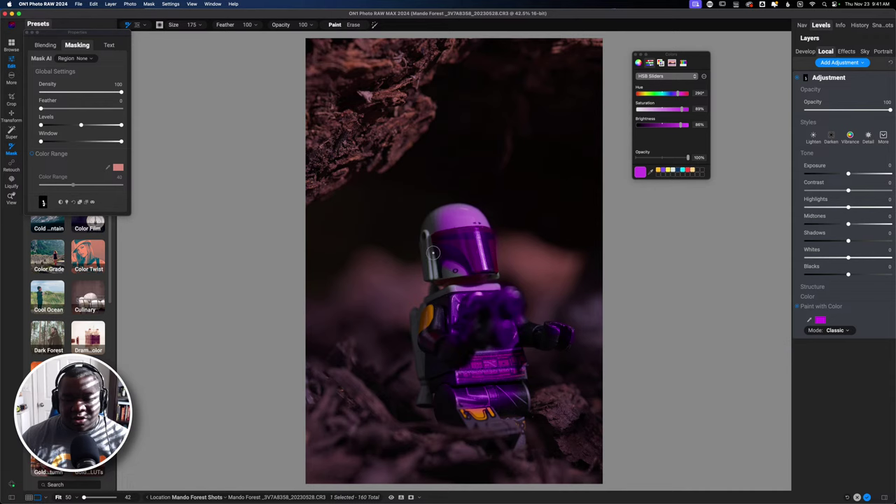
mouse_move(432, 250)
mouse_down()
mouse_move(435, 283)
mouse_move(464, 269)
mouse_move(468, 319)
mouse_move(452, 281)
mouse_move(455, 290)
mouse_up()
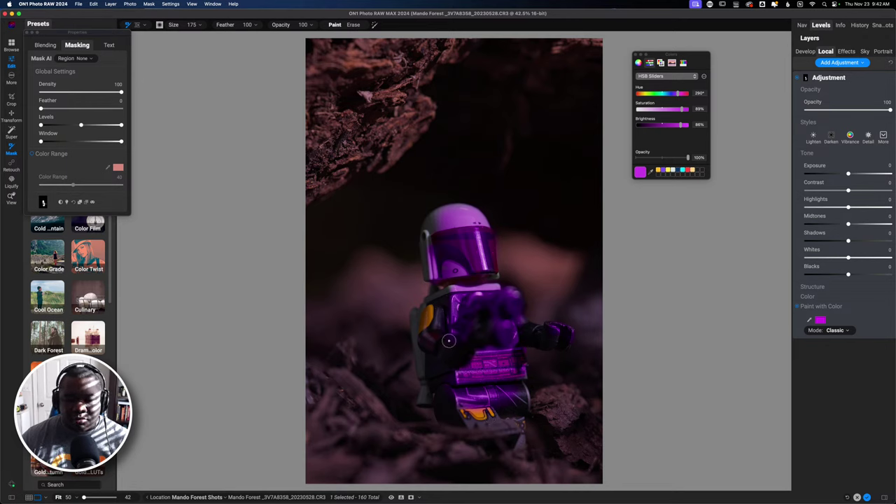
drag(436, 313, 426, 330)
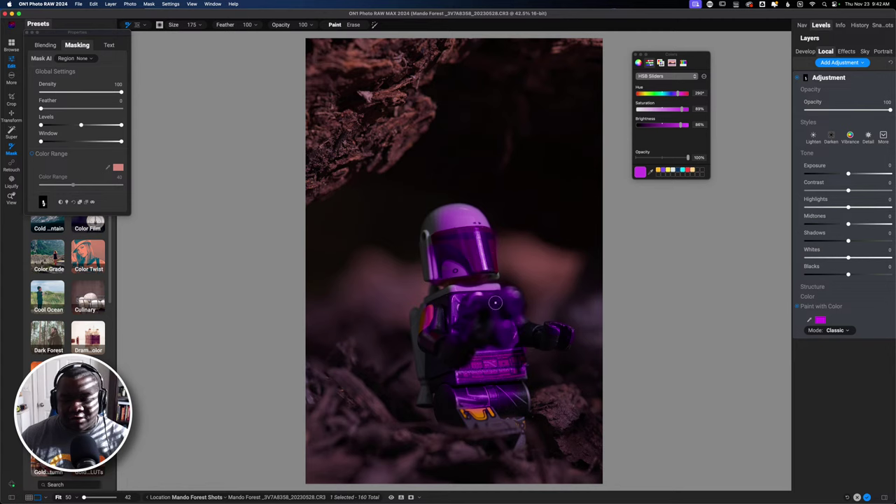
Set the adjustment's opacity to 55 and its mask feather to 45, checking the mask in black and white
drag(888, 110, 844, 120)
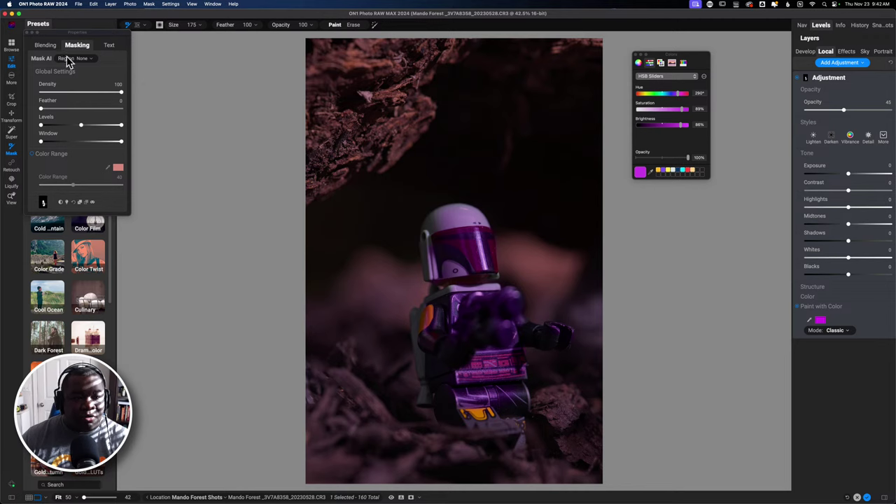
drag(42, 109, 63, 113)
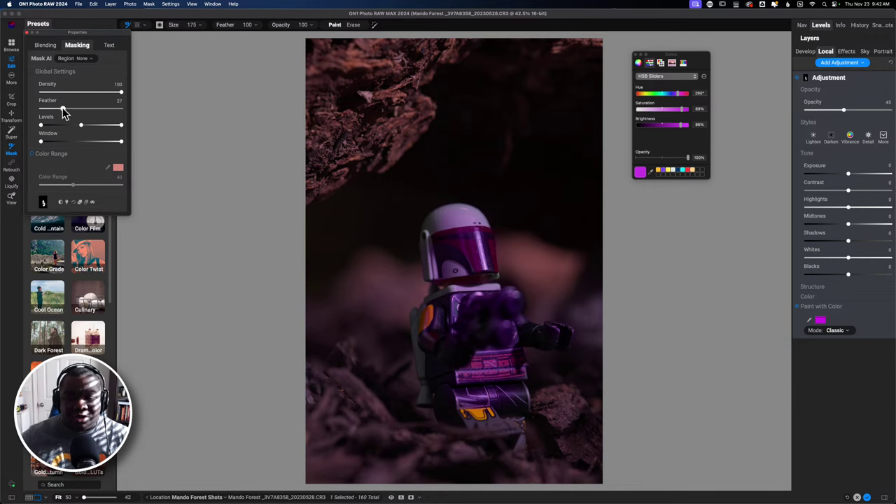
key(super+m)
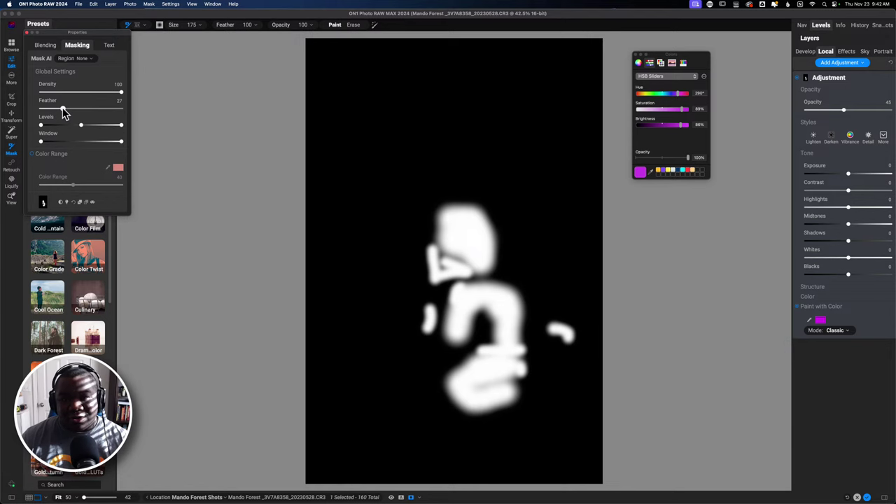
key(super+m)
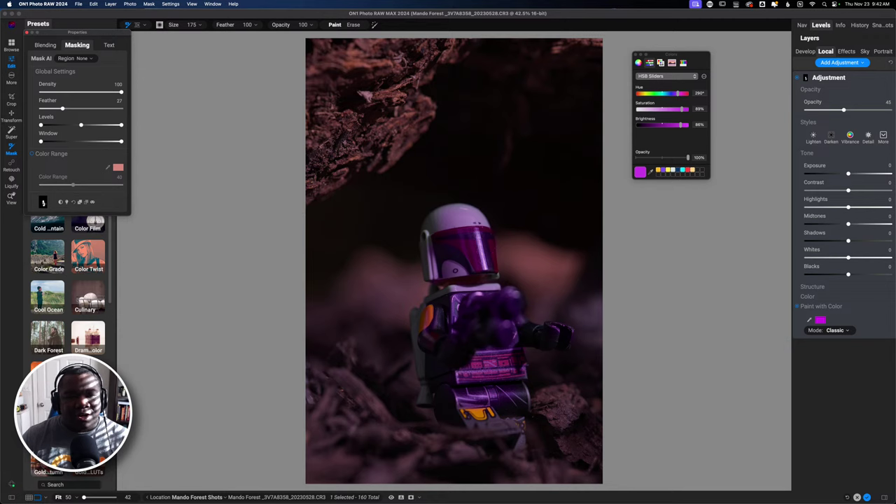
drag(62, 110, 77, 110)
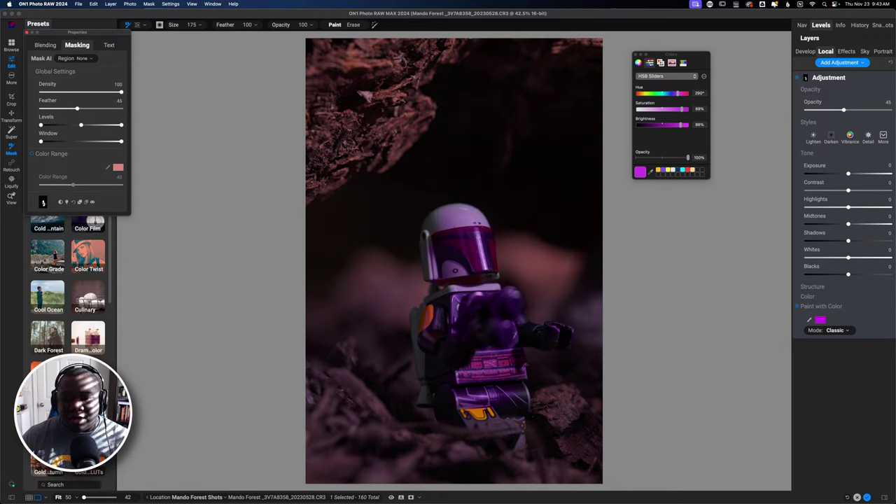
mouse_move(844, 110)
mouse_down()
mouse_move(864, 110)
mouse_move(852, 112)
mouse_up()
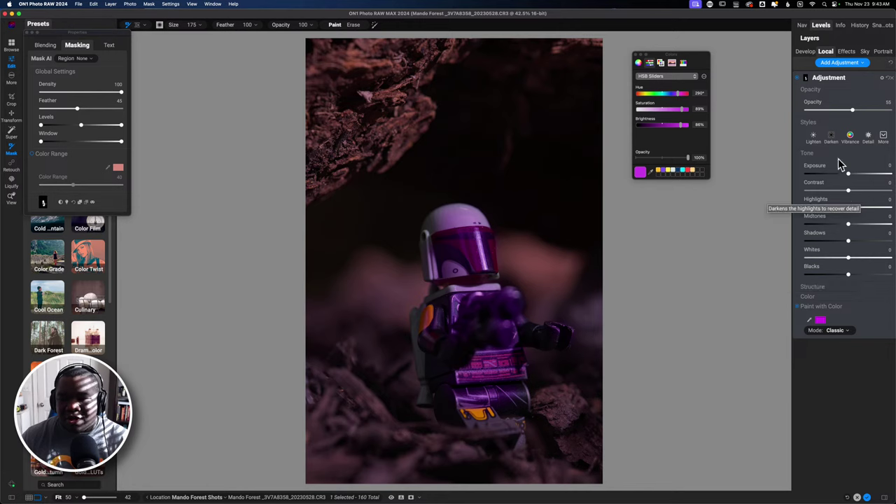
Set the adjustment's exposure to -0.3, shadows to 32, highlights to 29 and midtones to 20, and raise its opacity to 76
mouse_move(848, 175)
mouse_down()
mouse_move(862, 175)
mouse_move(845, 177)
mouse_up()
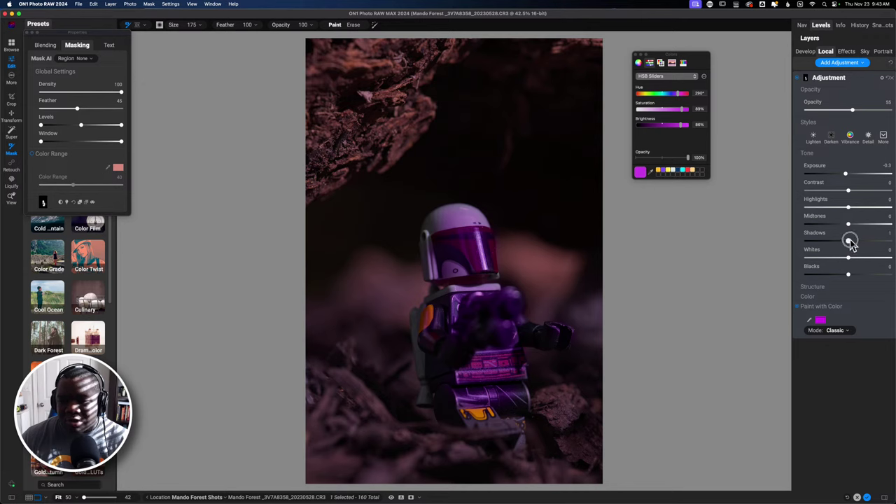
drag(851, 243, 863, 243)
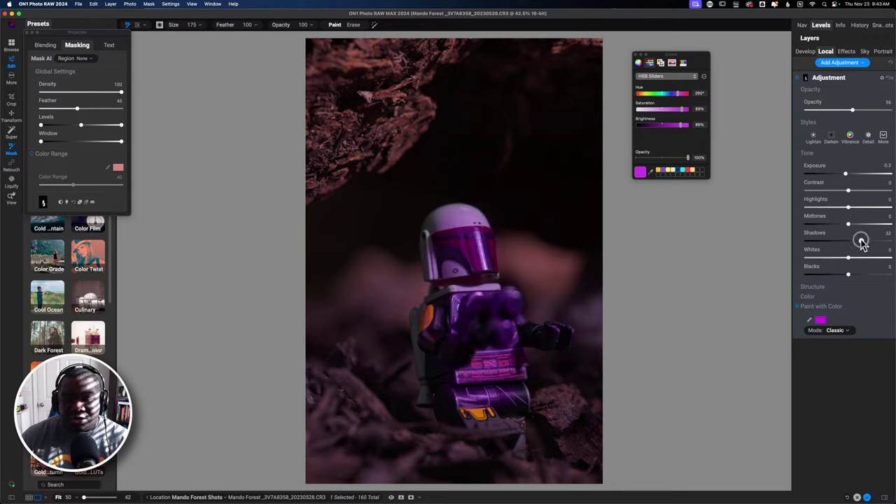
drag(862, 242, 863, 244)
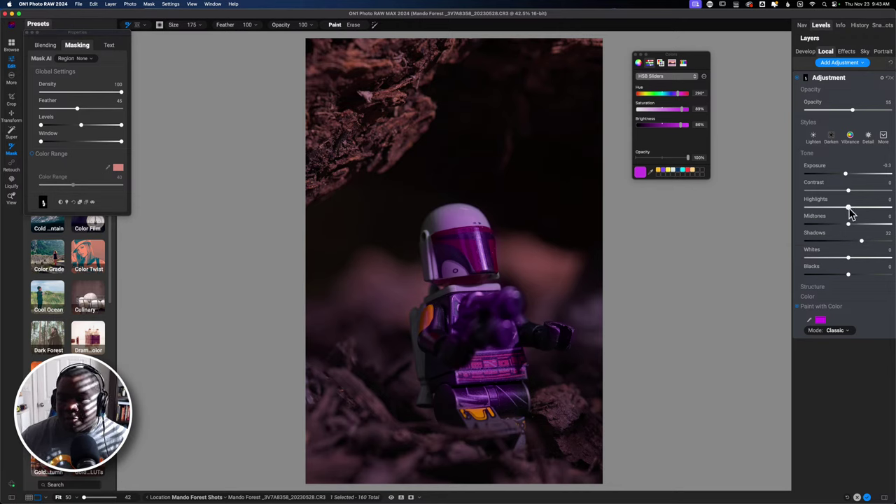
mouse_move(851, 213)
mouse_down()
mouse_move(866, 212)
mouse_move(851, 230)
mouse_move(869, 231)
mouse_move(857, 229)
mouse_up()
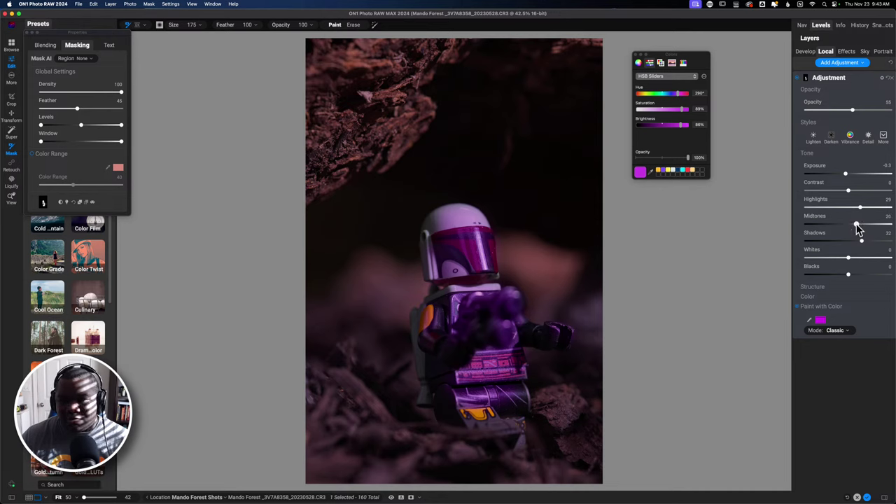
drag(852, 110, 872, 116)
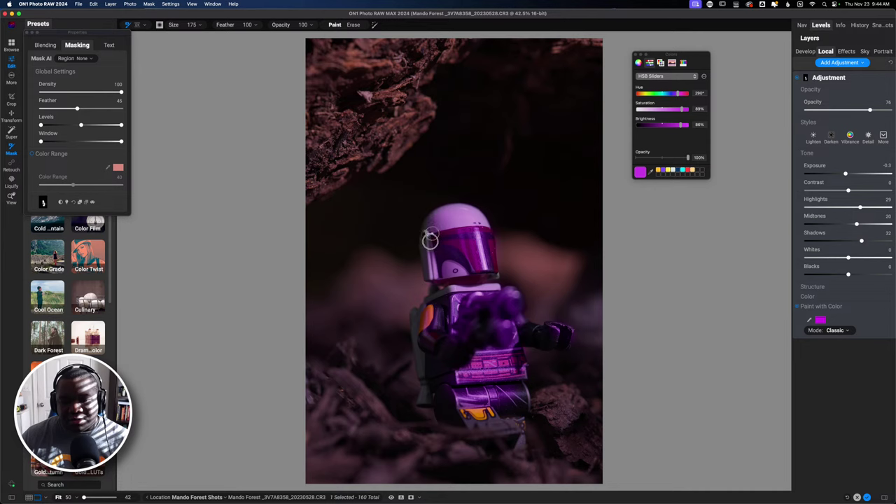
Paint the helmet's back edge purple and touch up the mask around the neck and shoulder with a size 100 brush
drag(430, 240, 431, 282)
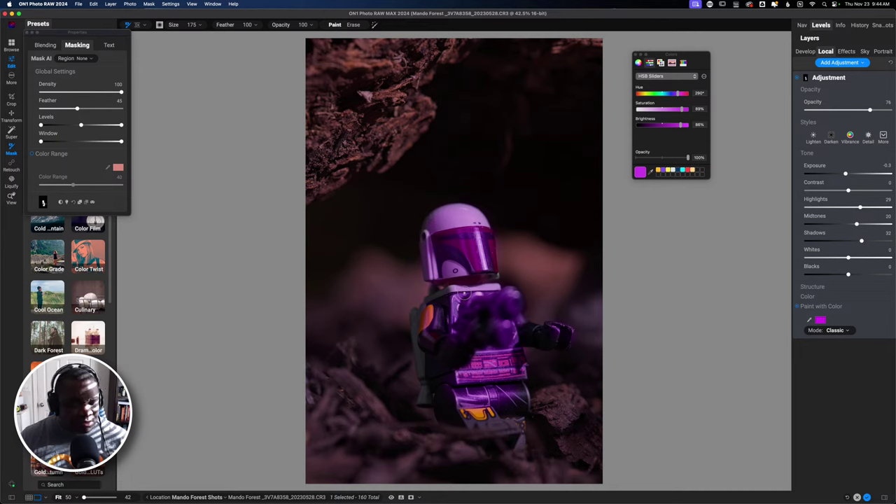
key(bracketleft)
key(bracketleft)
key(bracketleft)
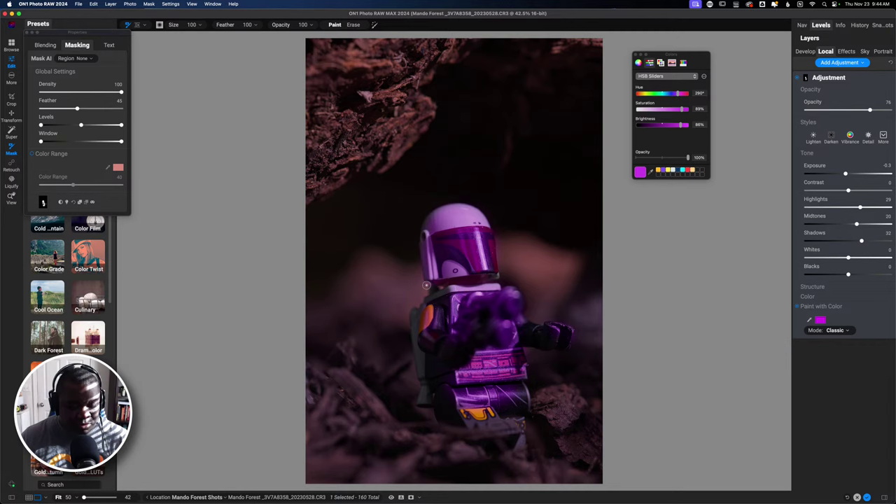
key(alt)
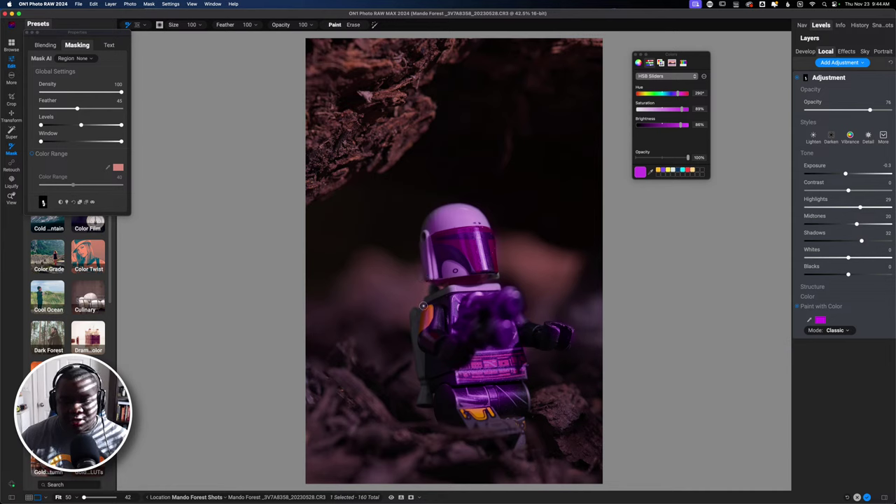
key(alt)
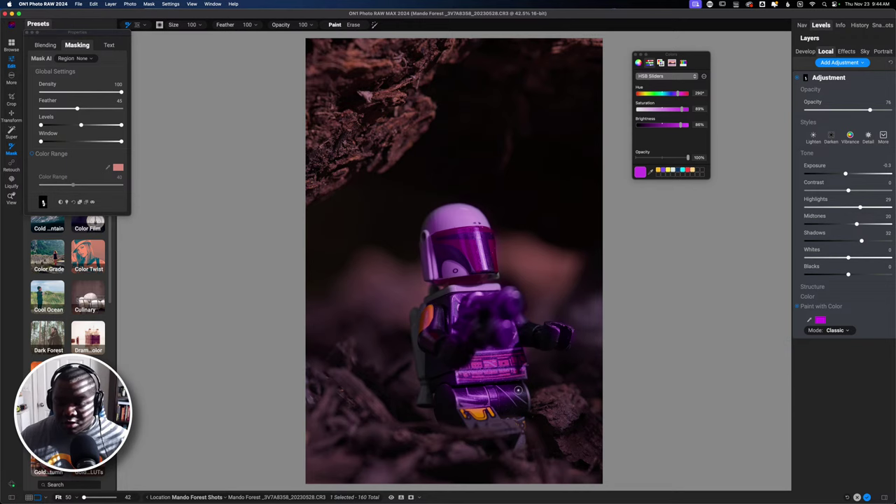
Enlarge the brush to size 250 and paint purple over the yellow leg emblem and the lower legs
key(bracketright)
key(bracketright)
key(bracketright)
key(bracketright)
key(bracketright)
key(bracketright)
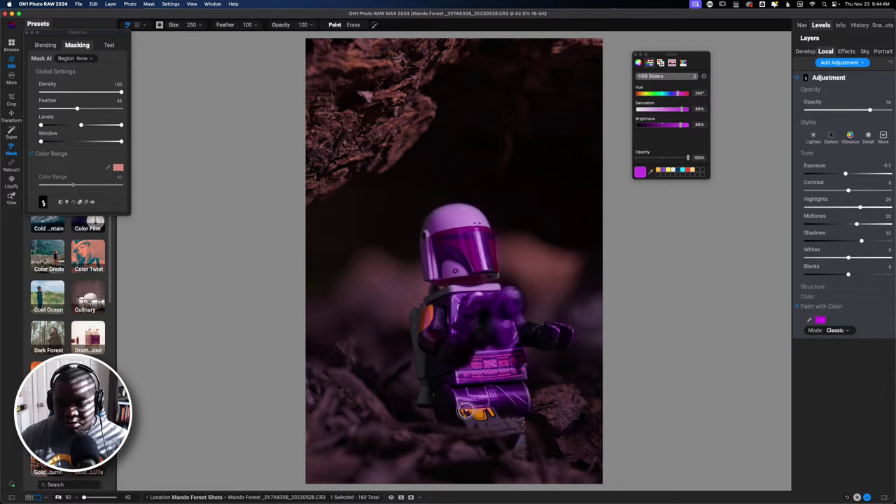
mouse_move(465, 411)
mouse_down()
mouse_move(492, 412)
mouse_move(474, 421)
mouse_move(512, 427)
mouse_move(520, 419)
mouse_move(521, 444)
mouse_up()
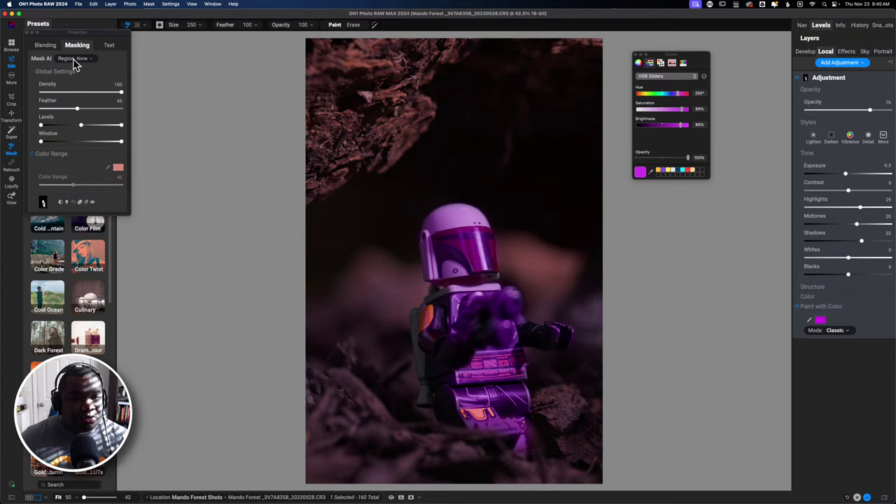
Limit the adjustment's blending to the Midtones color range and set its range to 56
click(45, 46)
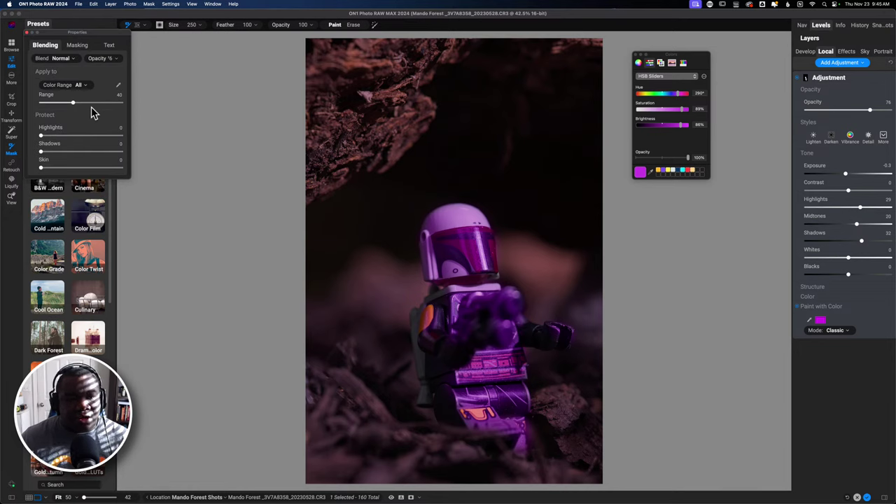
click(45, 74)
click(47, 74)
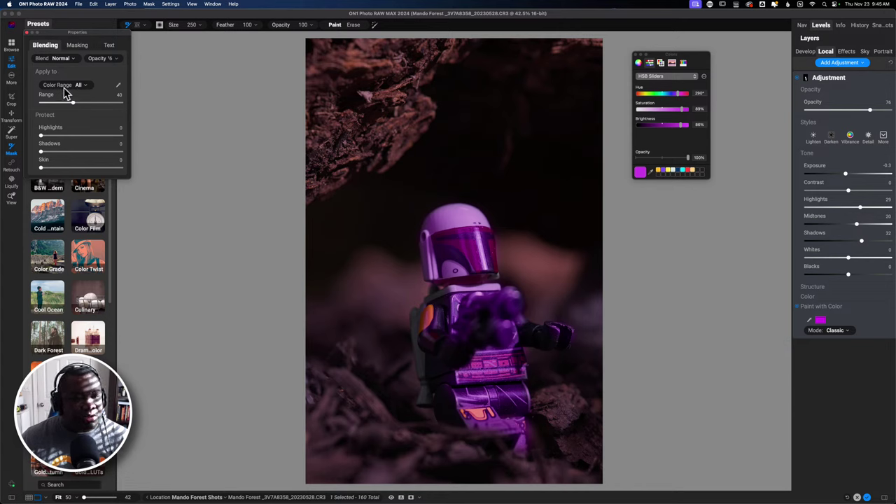
click(84, 86)
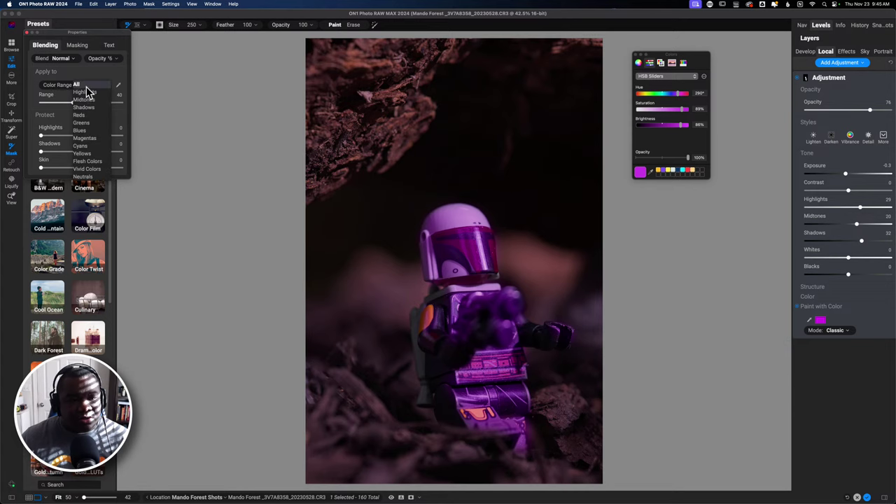
click(85, 91)
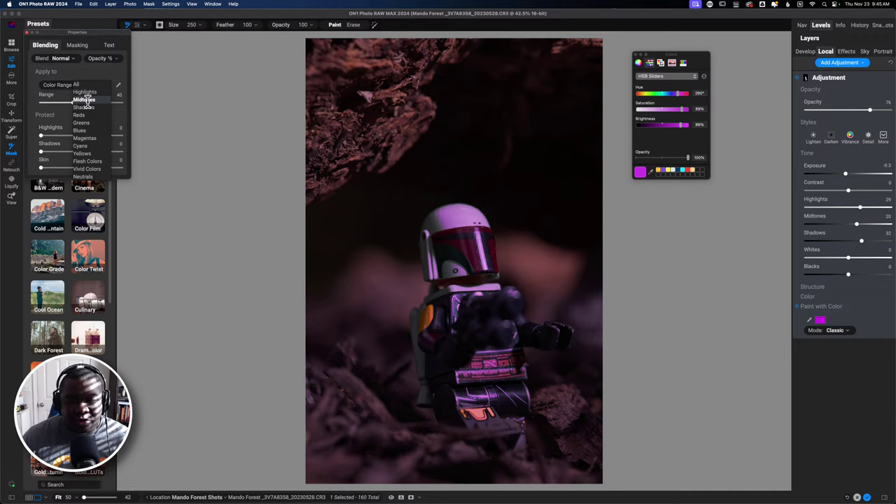
click(85, 100)
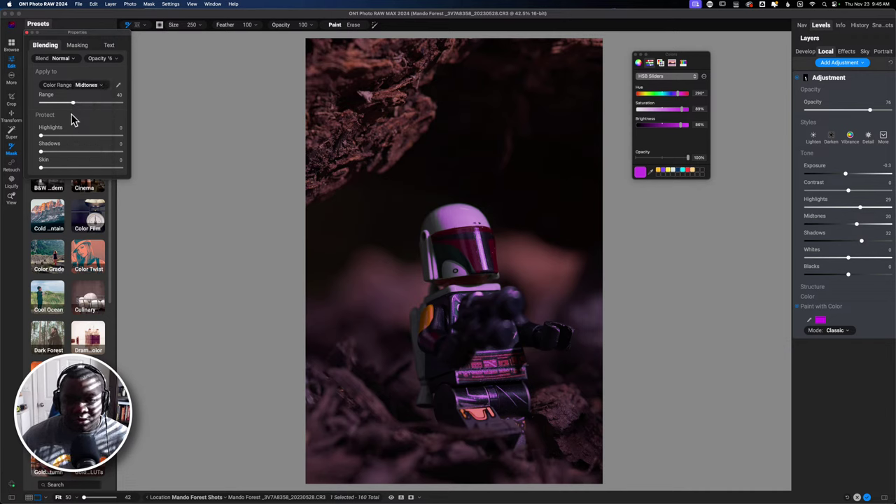
drag(74, 105, 56, 107)
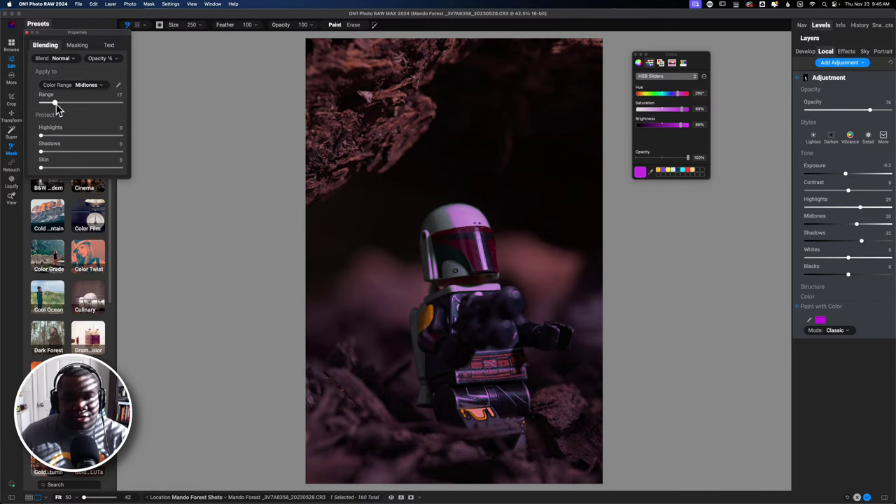
drag(54, 102, 87, 108)
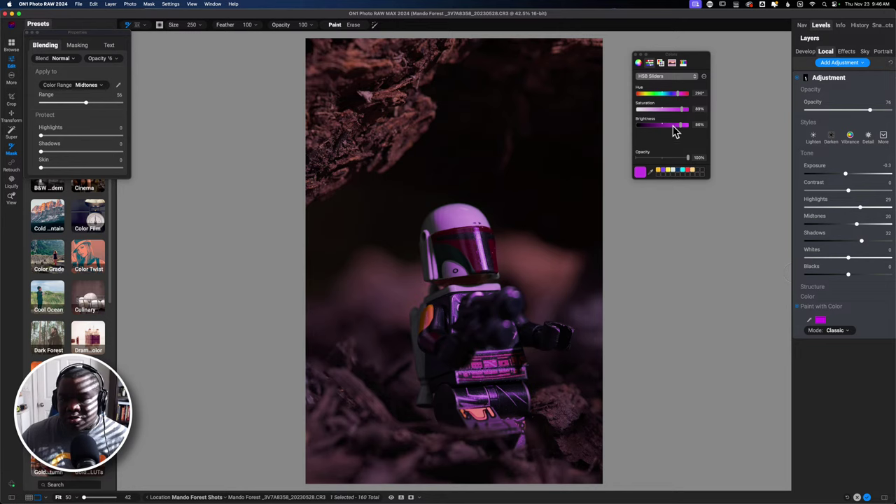
Set the paint color's brightness to 85%, and the adjustment's exposure to -0.75, contrast to 1 and opacity to 94
mouse_move(679, 128)
mouse_down()
mouse_move(668, 124)
mouse_move(708, 128)
mouse_move(634, 129)
mouse_move(682, 132)
mouse_up()
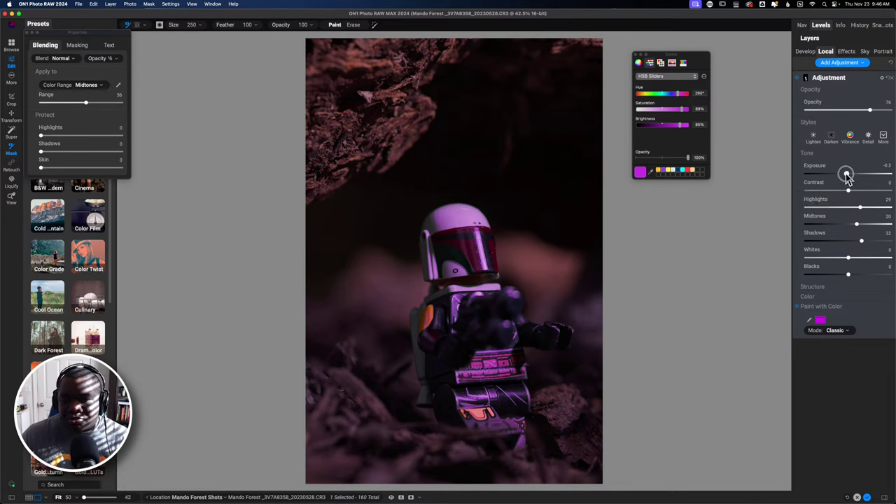
drag(848, 176, 843, 176)
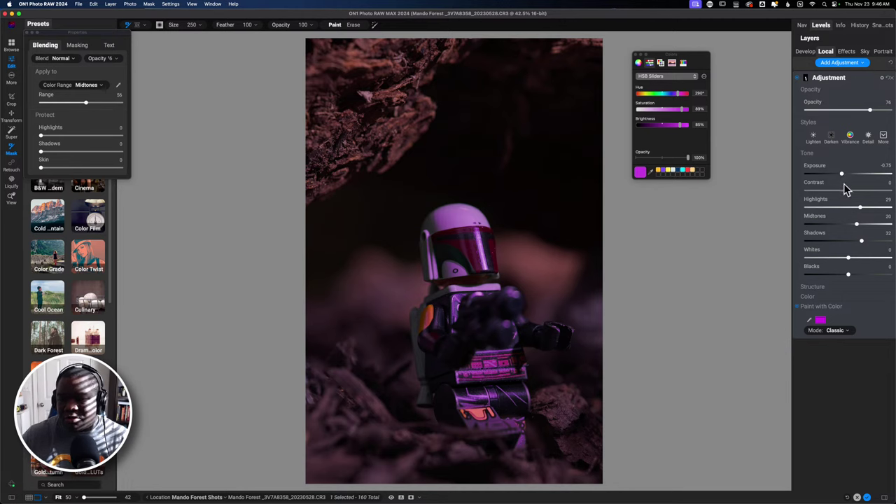
mouse_move(848, 190)
mouse_down()
mouse_move(873, 195)
mouse_move(848, 194)
mouse_up()
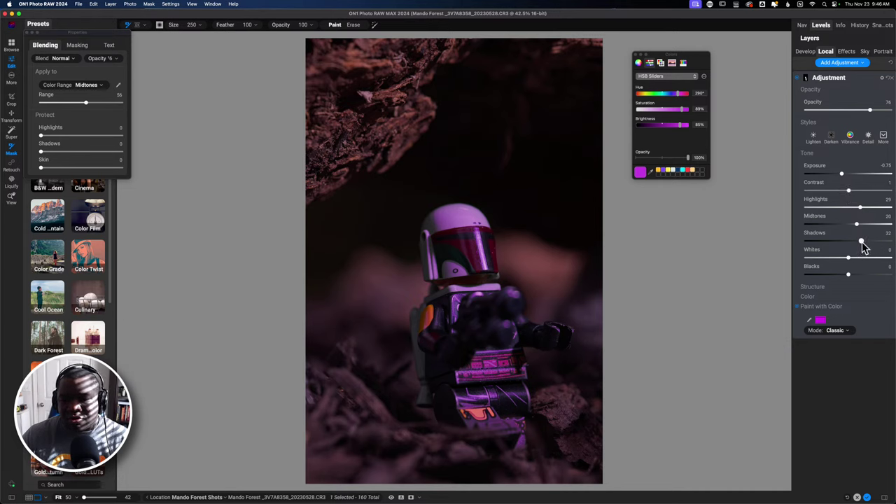
mouse_move(862, 242)
mouse_down()
mouse_move(853, 243)
mouse_move(861, 242)
mouse_up()
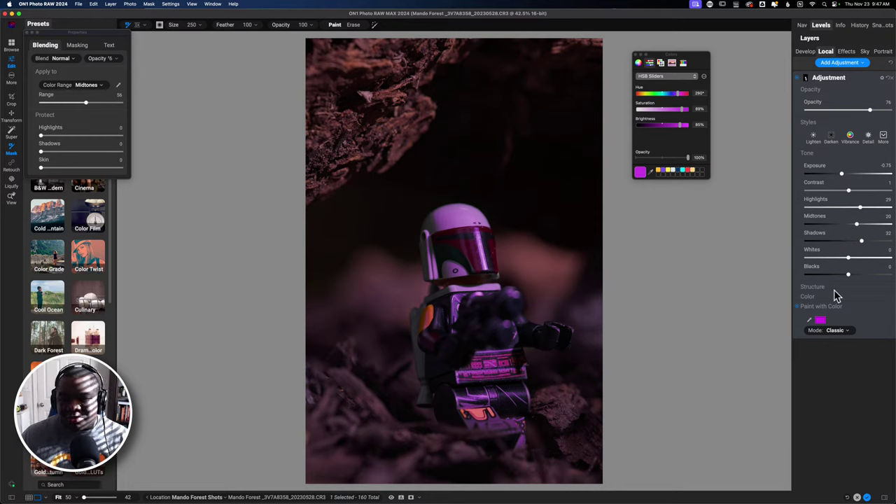
drag(871, 112, 884, 110)
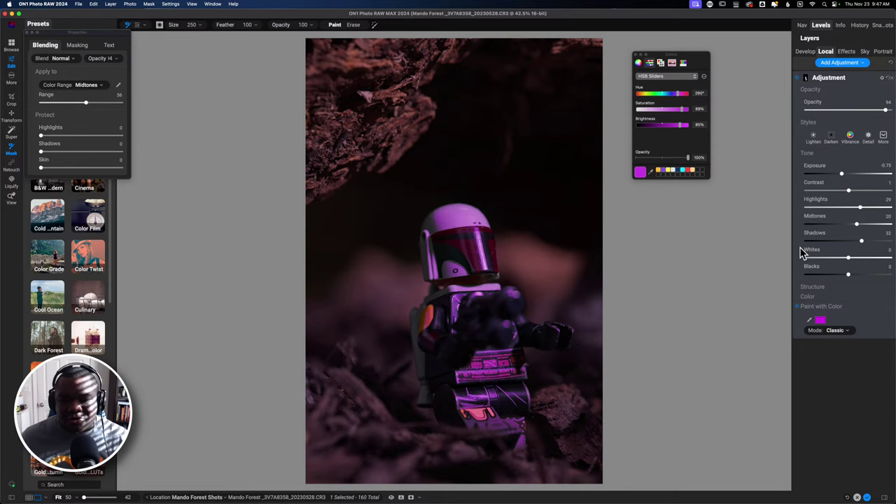
click(636, 55)
Rename the local adjustment as "Purple Sat" and collapse its settings
double_click(830, 79)
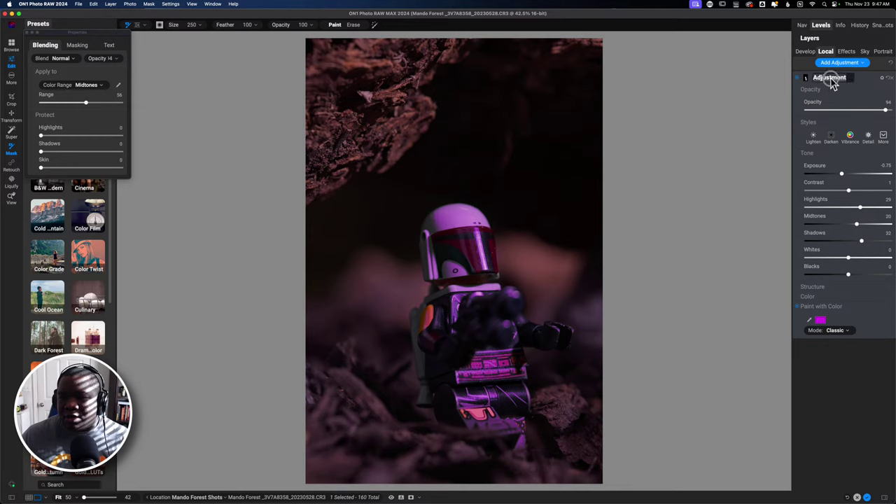
text(P)
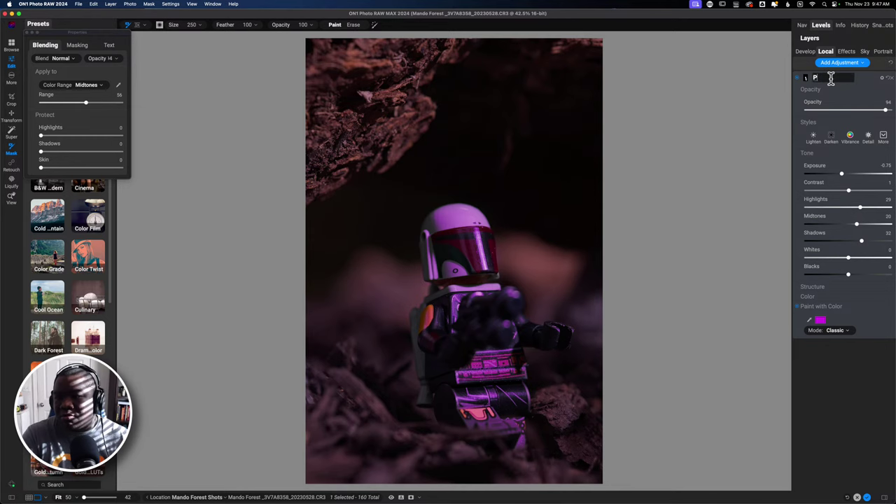
text(urple Sat)
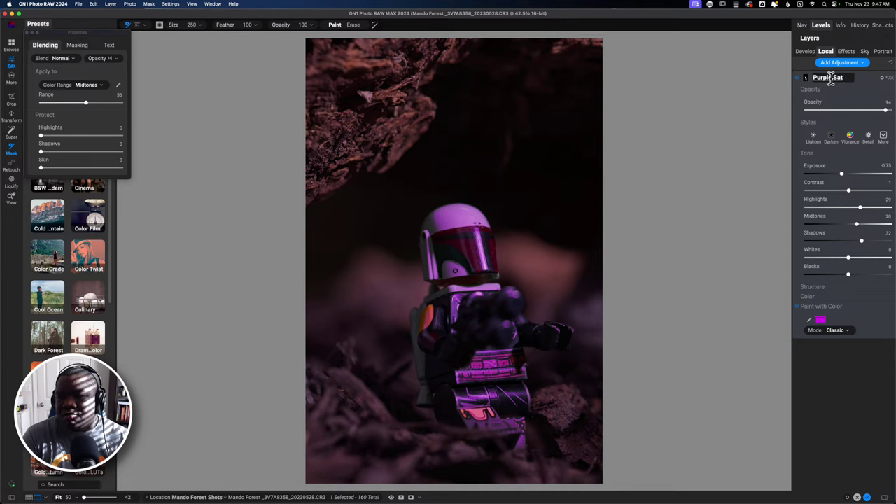
key(Return)
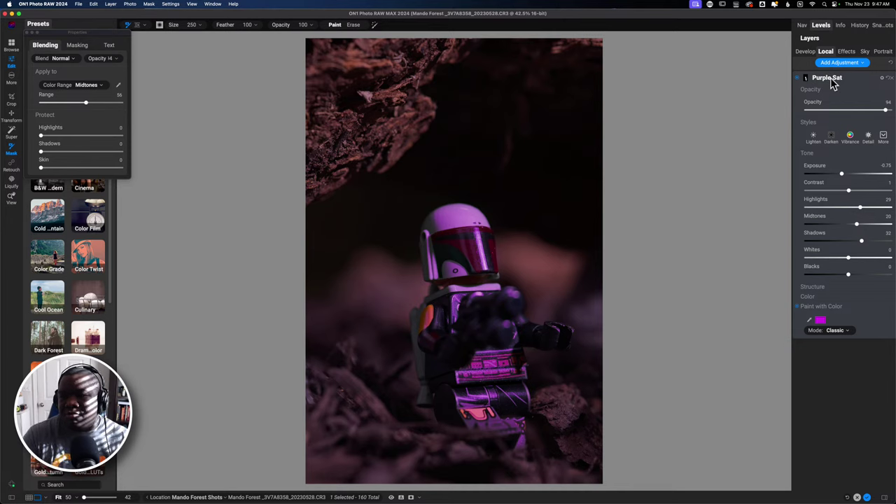
click(834, 83)
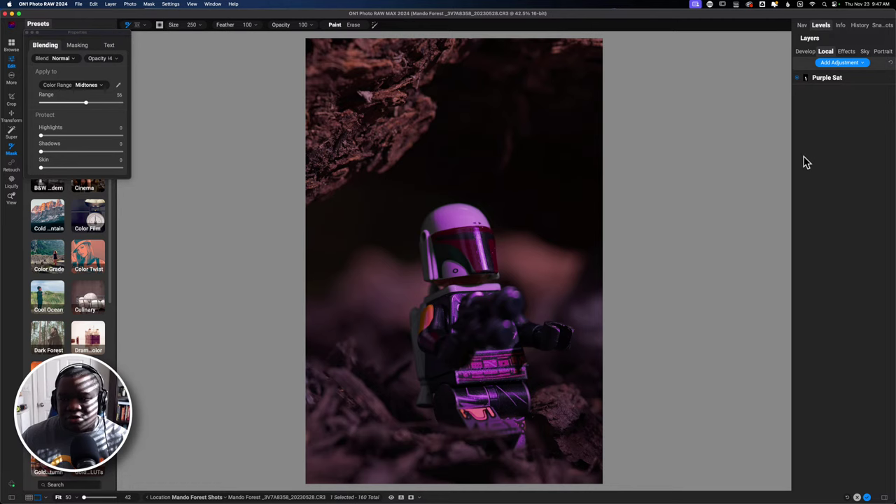
Rename the Photo Filter effect as "Purple Look" and collapse its settings
click(847, 52)
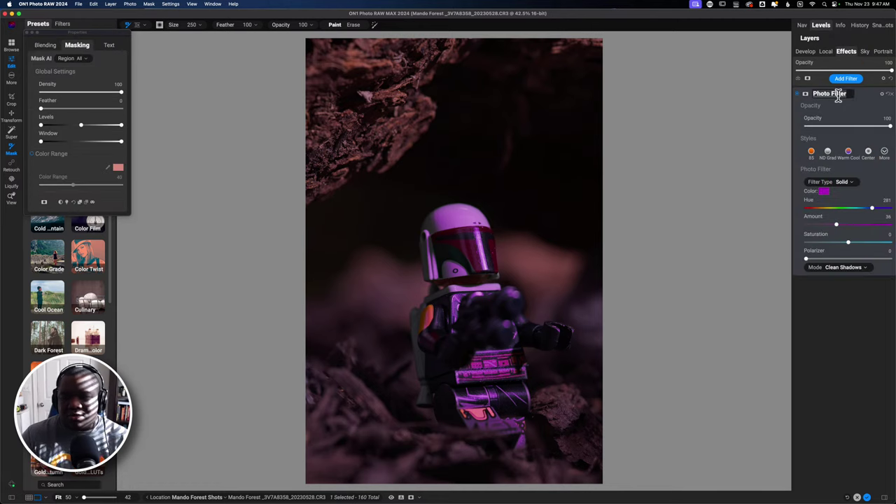
key(BackSpace)
text(Pu)
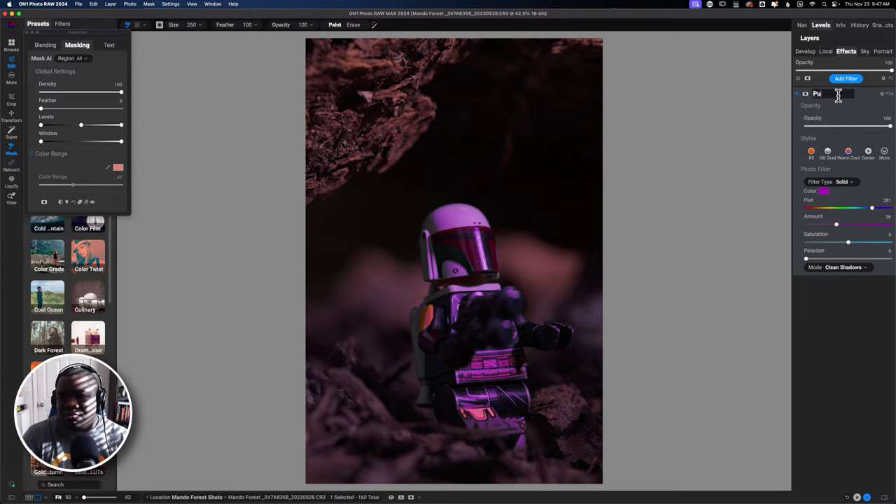
text(lrp)
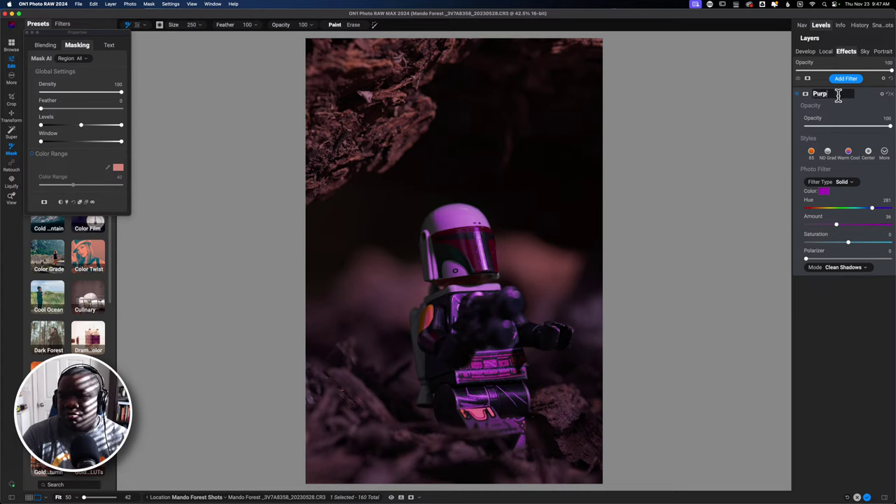
text(le Look)
key(Return)
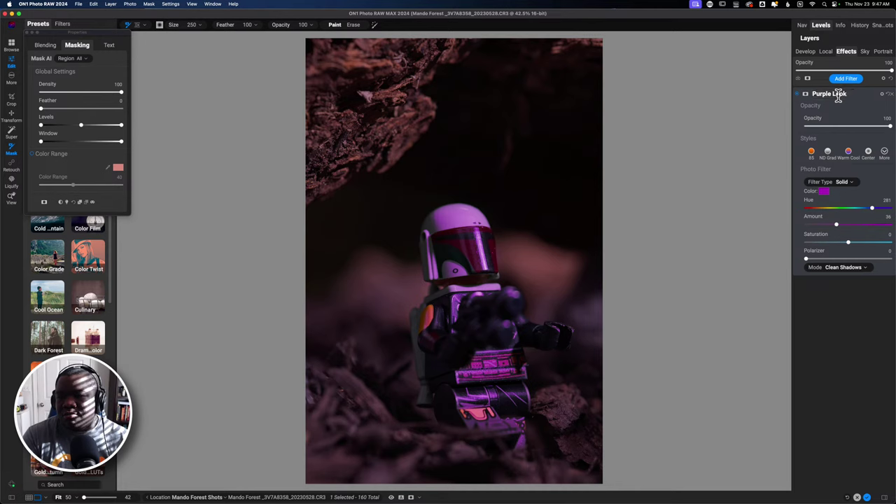
click(843, 97)
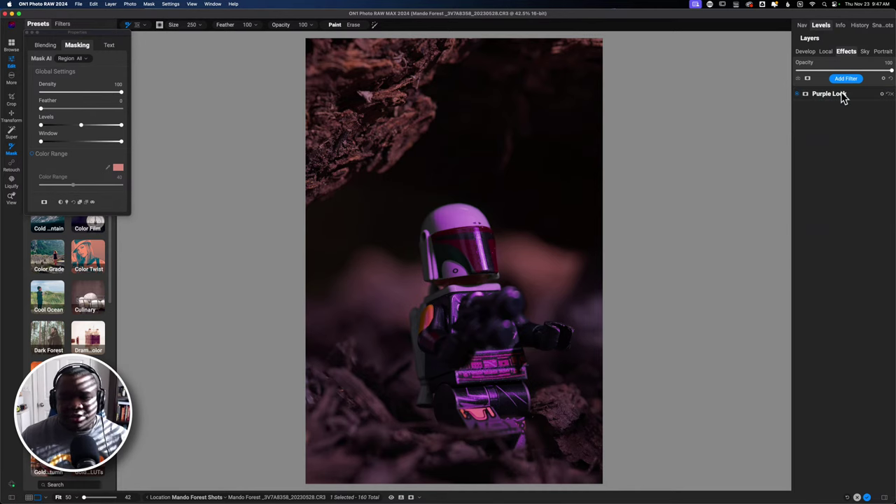
Set the Purple Look filter's amount to 50, saturation to 27 and mode to Strong
click(844, 97)
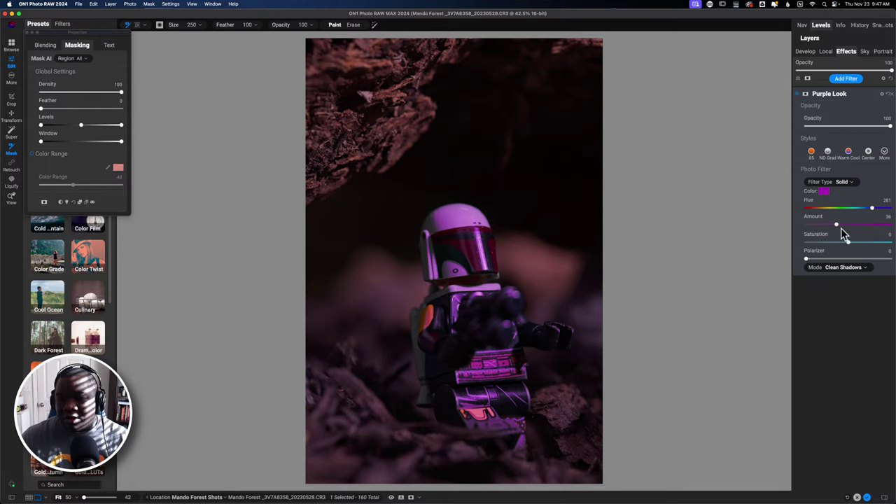
mouse_move(839, 229)
mouse_down()
mouse_move(873, 242)
mouse_move(855, 242)
mouse_move(846, 225)
mouse_up()
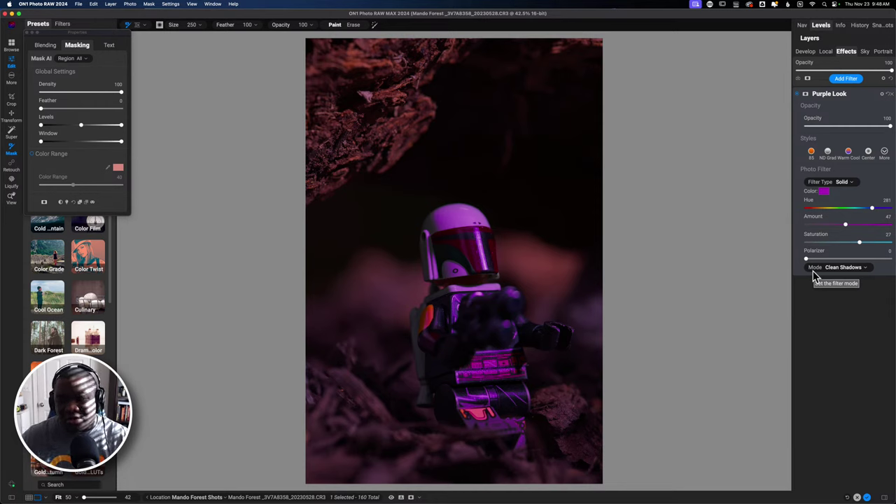
click(840, 266)
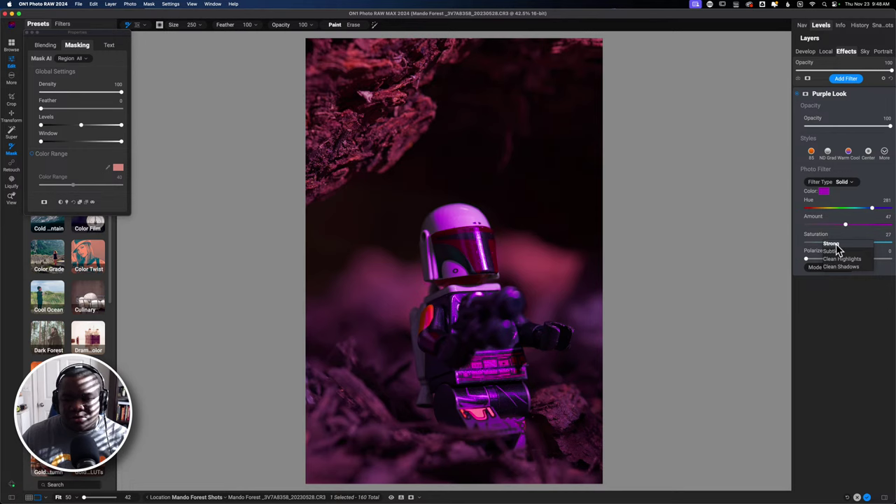
click(837, 245)
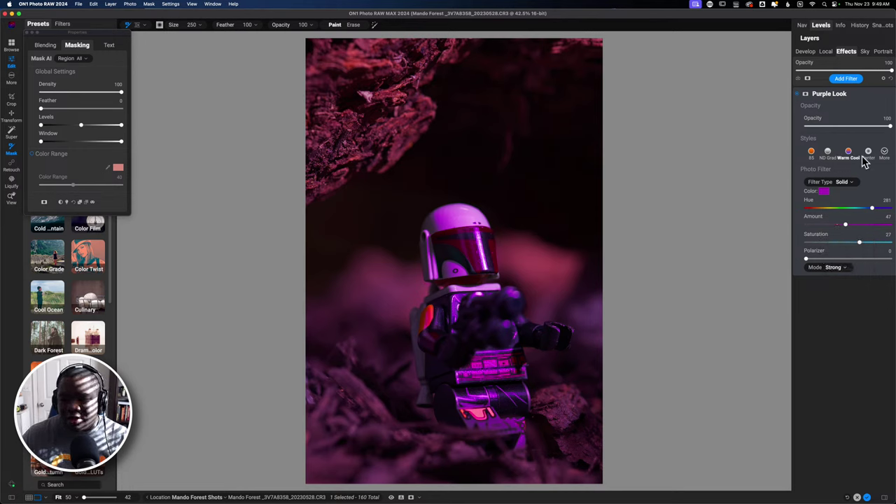
mouse_move(845, 224)
mouse_down()
mouse_move(878, 231)
mouse_move(849, 231)
mouse_up()
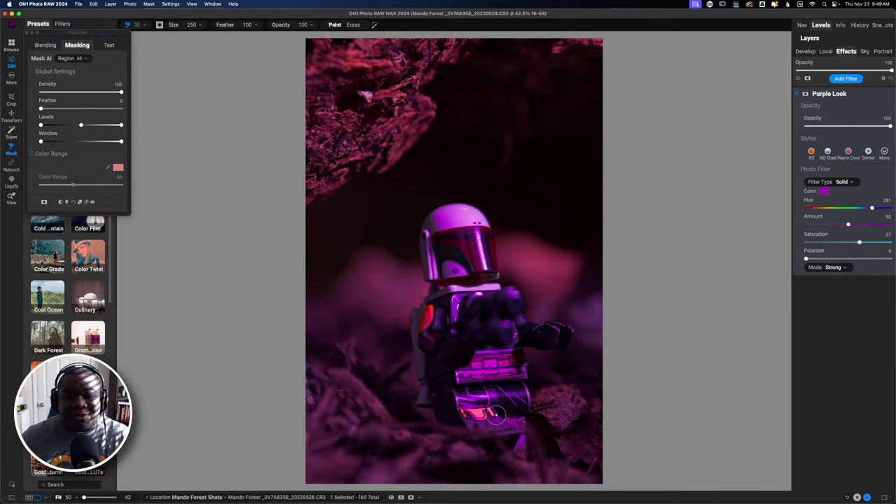
click(856, 97)
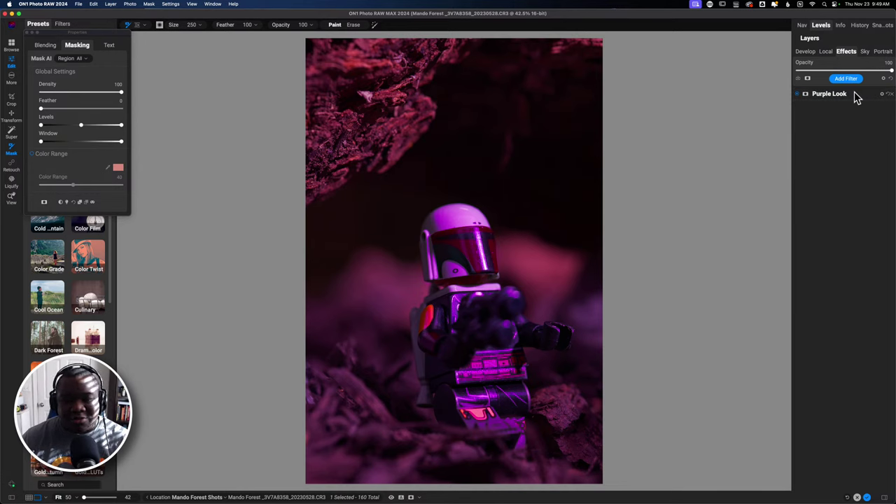
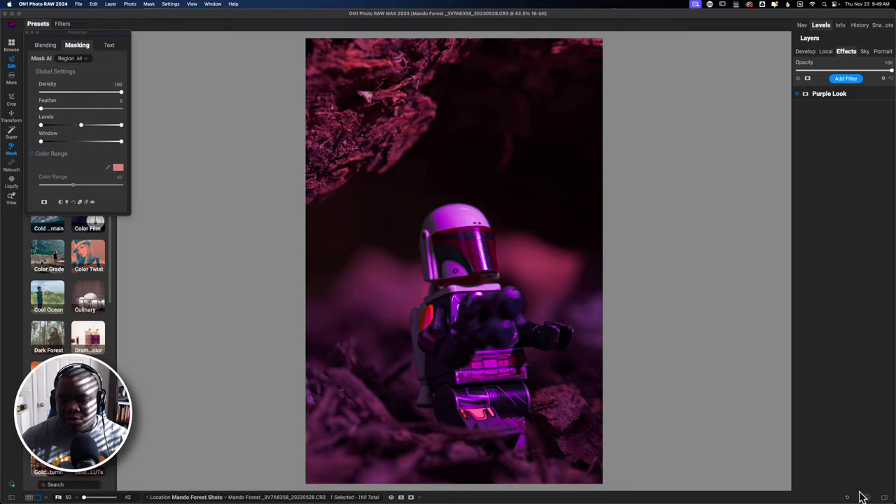
Return to the photo browser and create a version of the purple-lit figure photo
scroll(666, 373, up, 1)
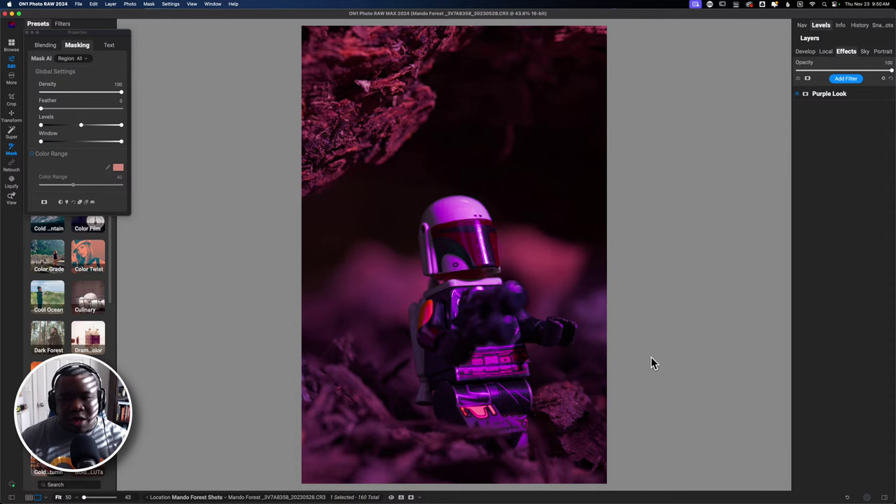
key(g)
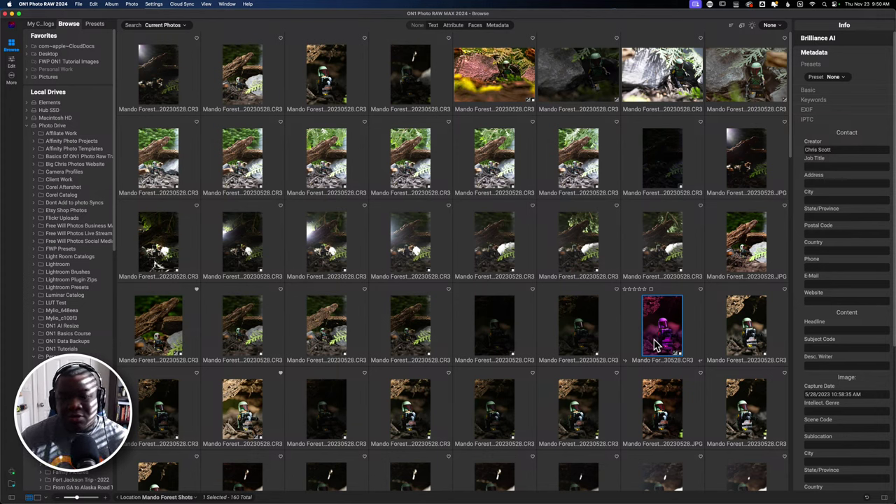
right_click(654, 345)
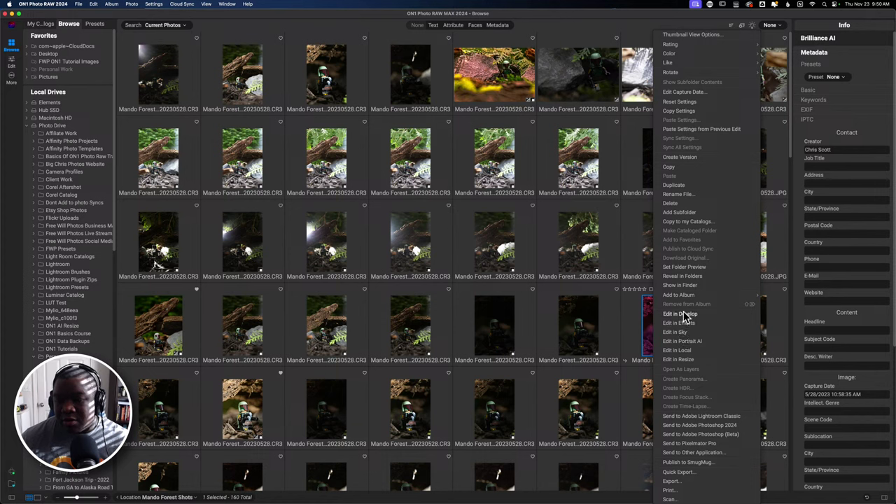
click(695, 165)
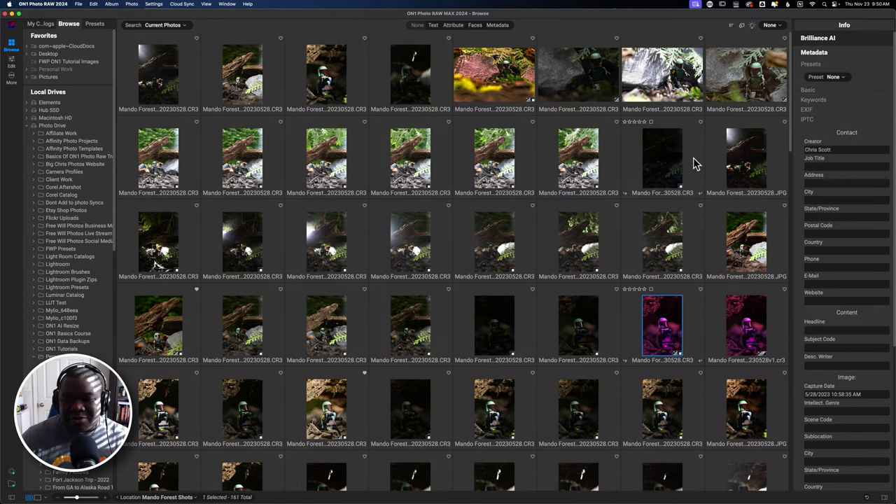
Send the original purple-lit figure photo to Adobe Photoshop 2024 for further editing
right_click(673, 337)
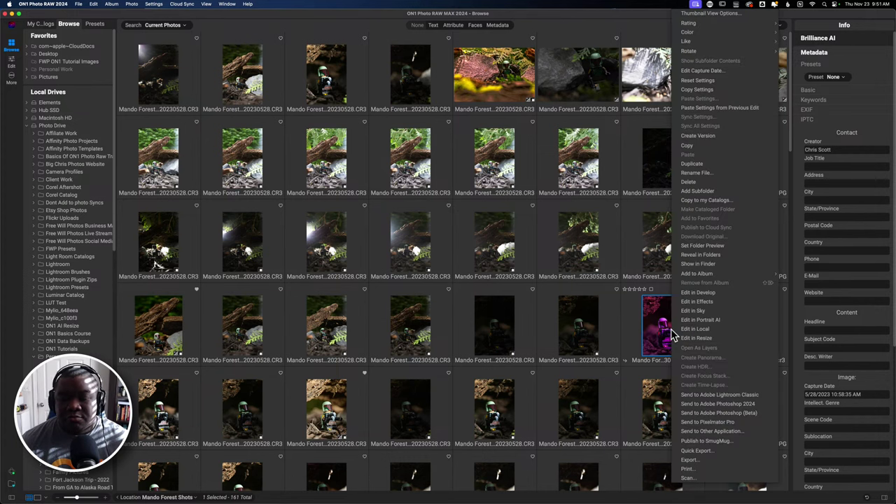
click(748, 408)
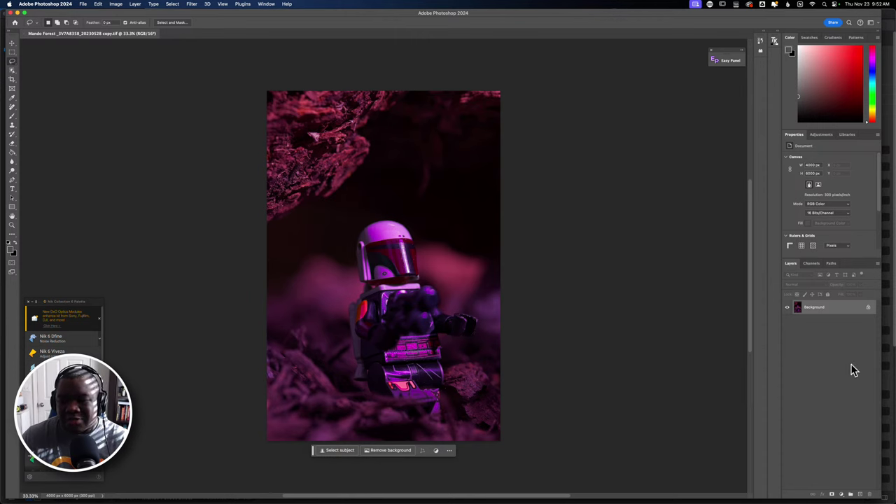
Duplicate the Background layer with the default name and keep the copy selected
right_click(838, 308)
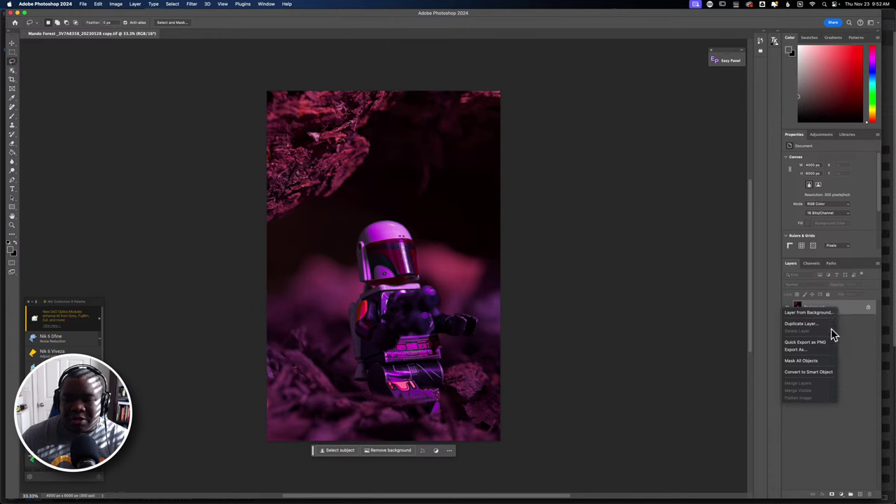
click(811, 327)
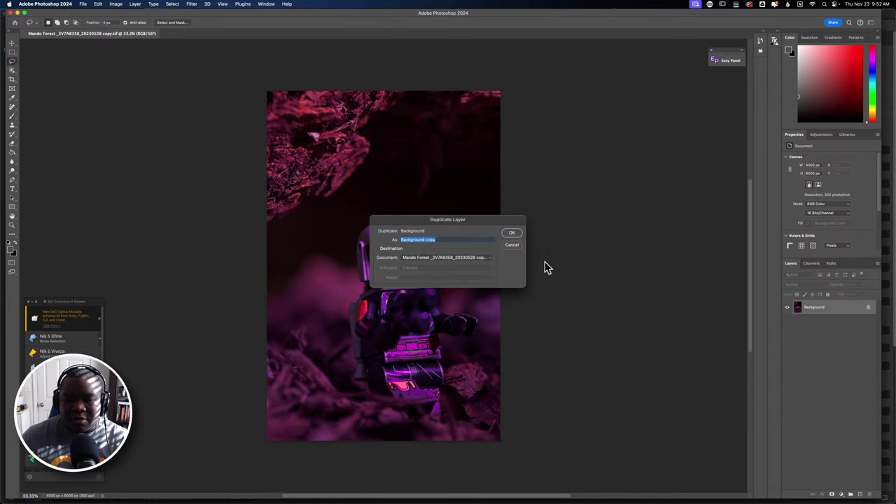
click(514, 235)
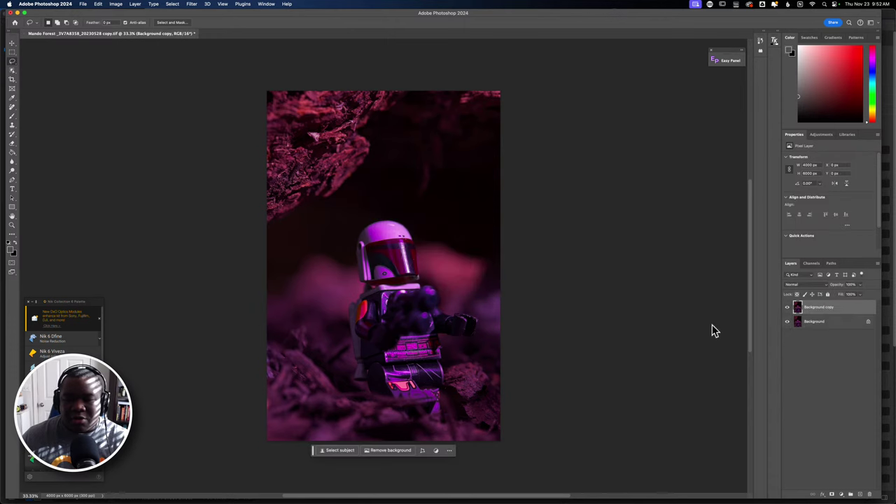
click(814, 328)
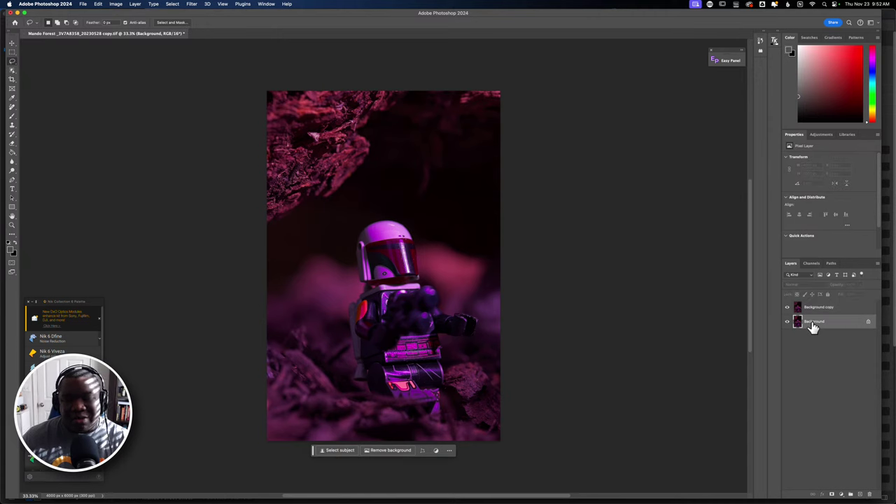
click(815, 309)
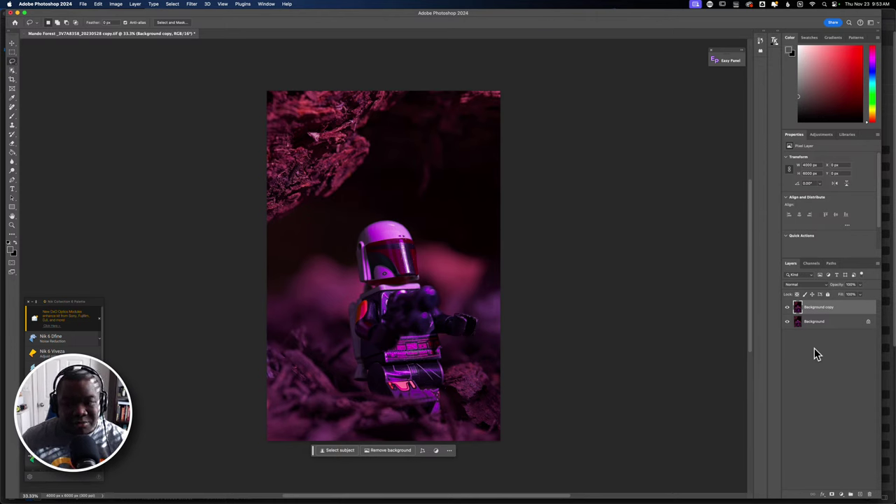
Duplicate the Background copy layer under the name "Edit BG"
right_click(823, 310)
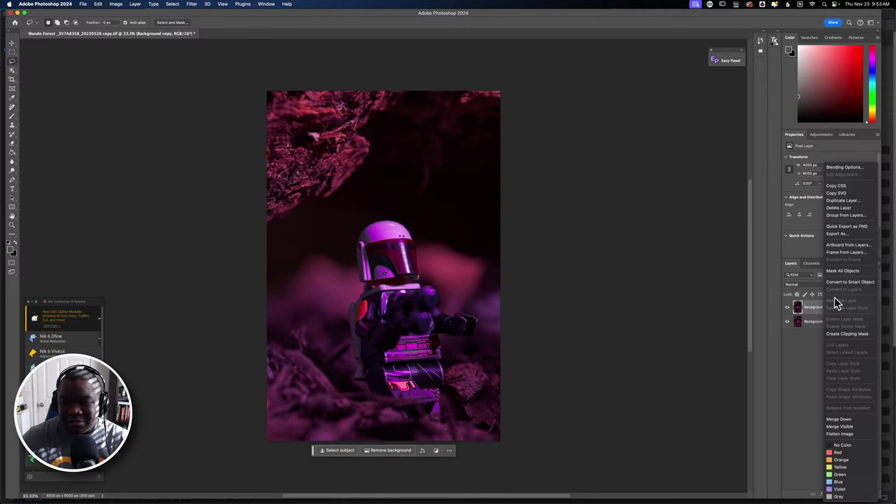
click(856, 201)
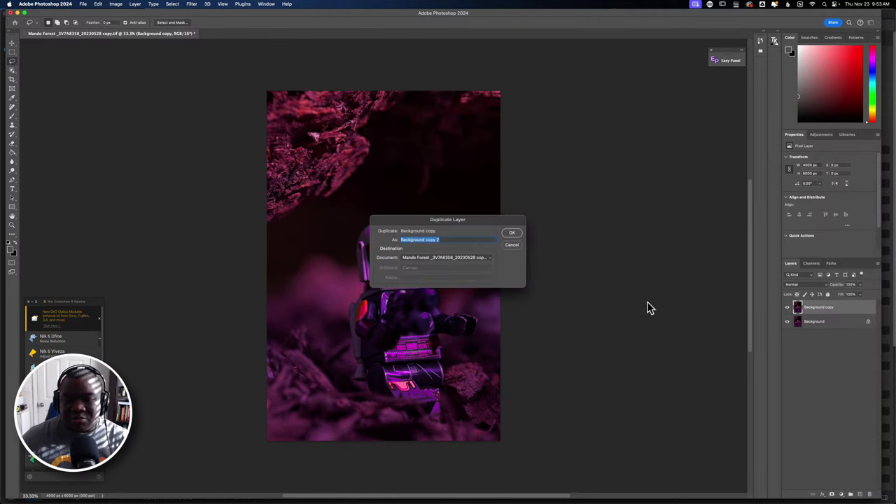
text(Edit Bl)
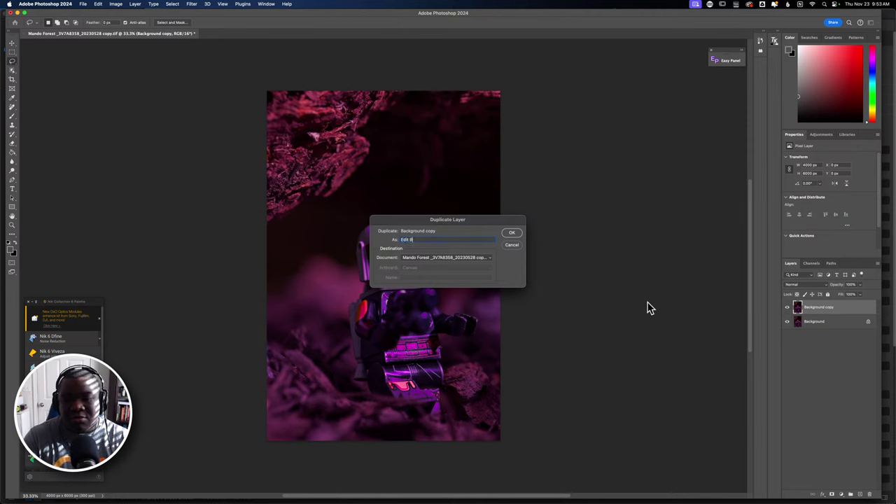
key(Return)
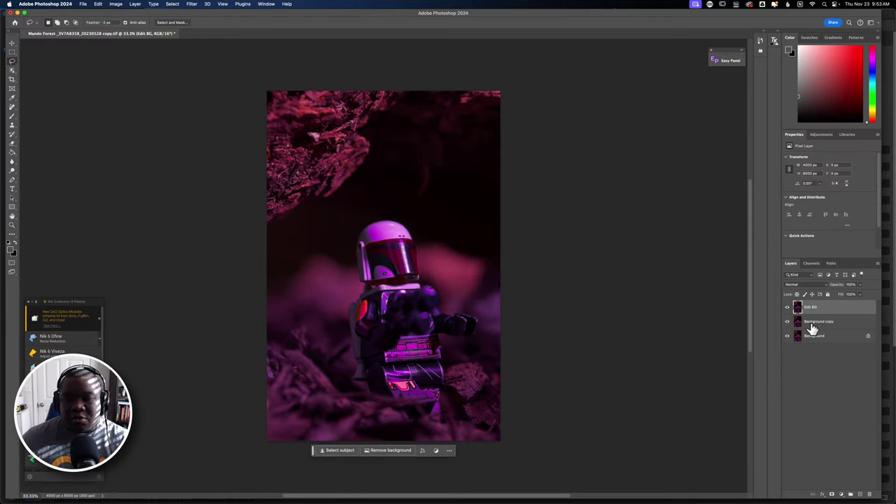
Rename the Background copy layer as "Reference BG"
click(815, 326)
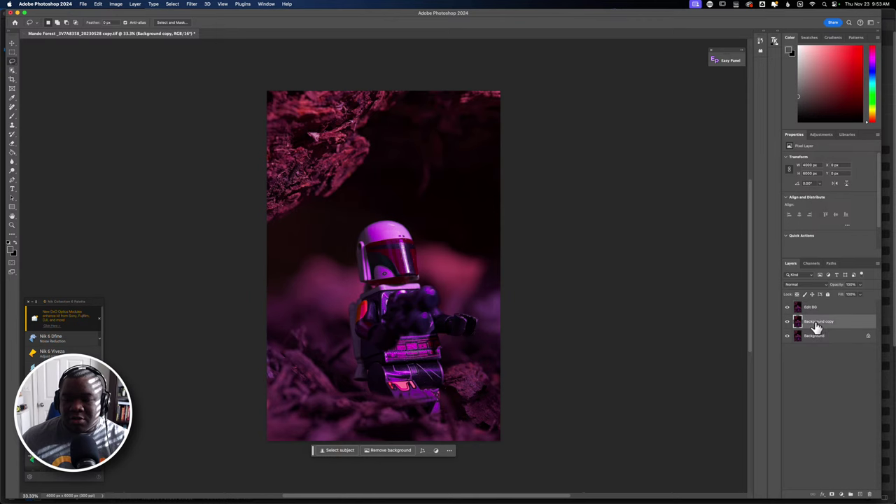
double_click(818, 322)
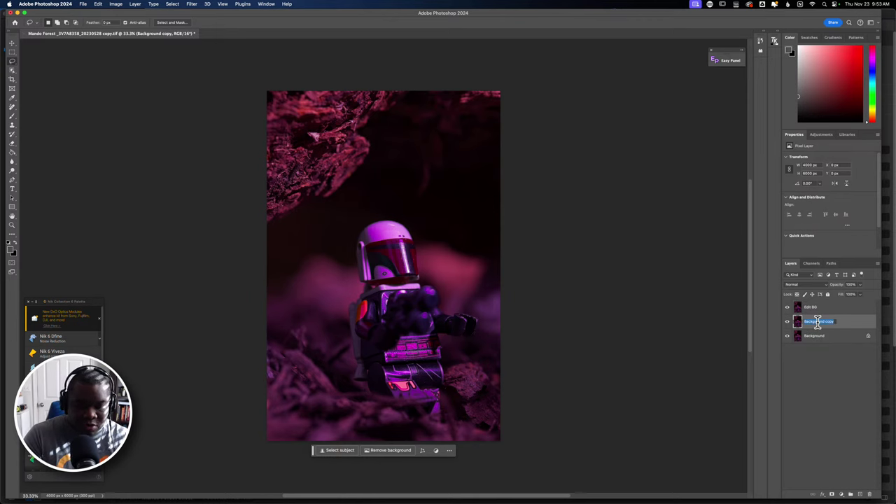
text(Reference BG)
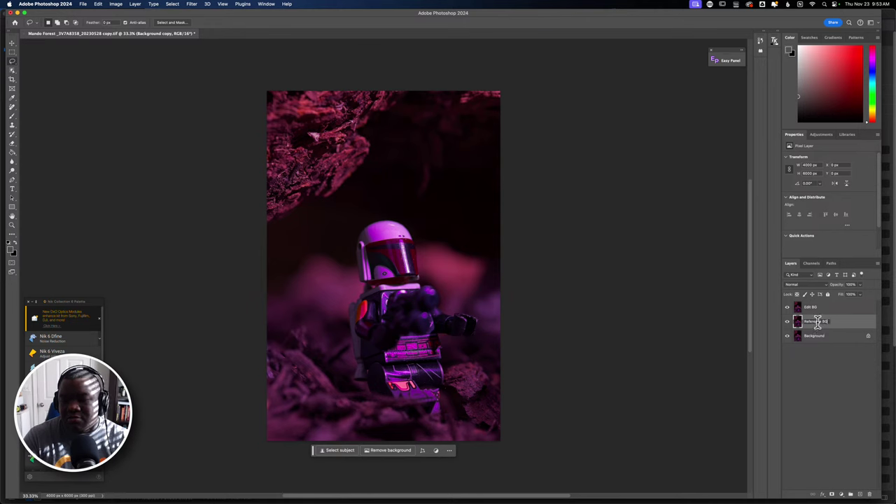
key(Return)
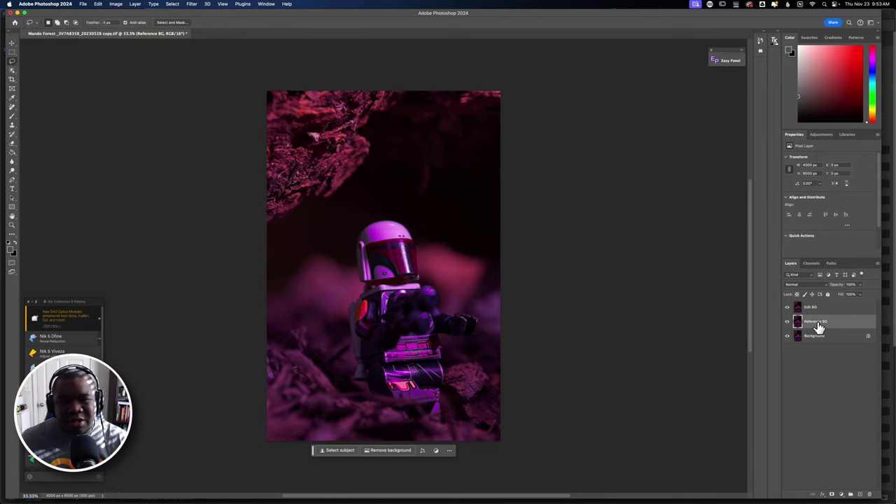
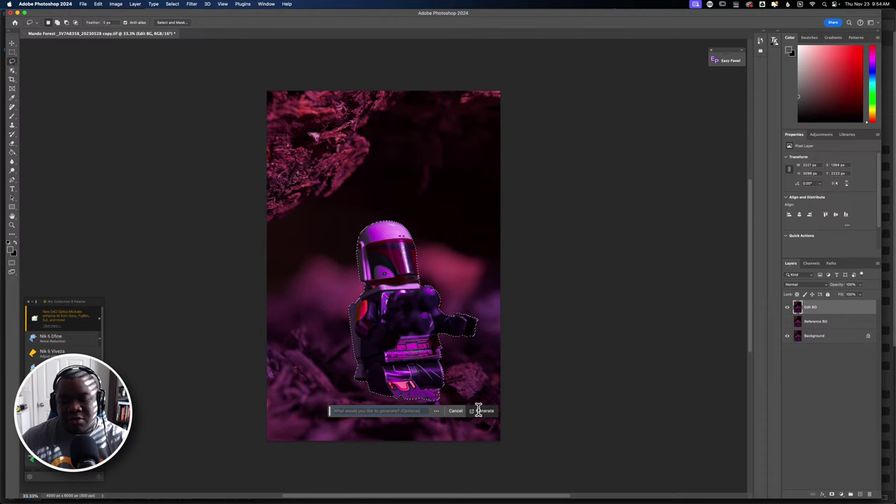
Run Generative Fill on the selected toy figure without a prompt and go through the variations up to the third
click(485, 412)
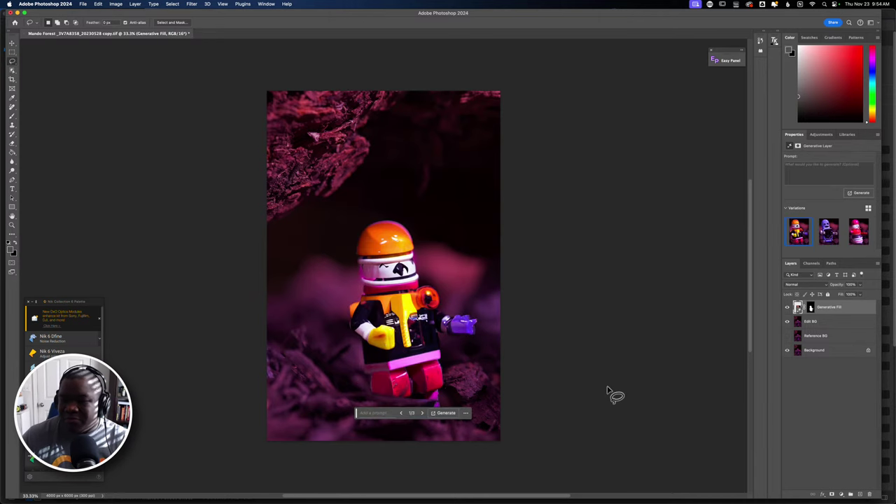
click(421, 414)
click(422, 414)
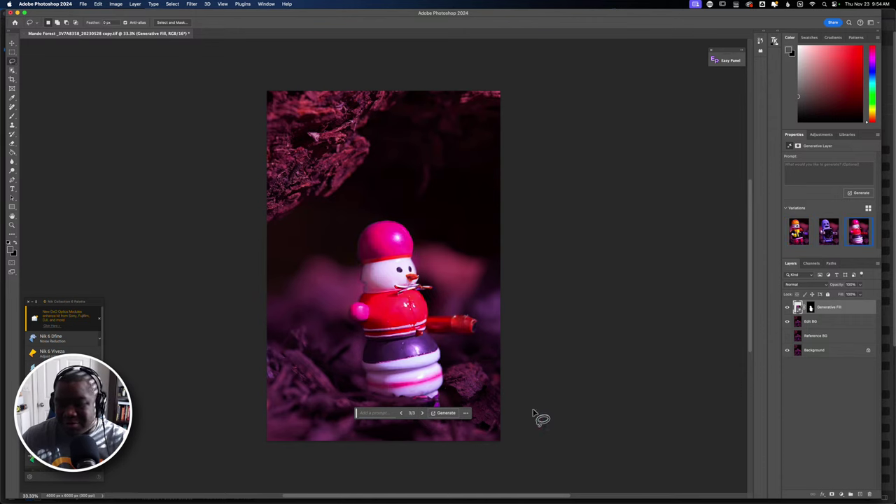
Delete the Generative Fill layer
right_click(847, 311)
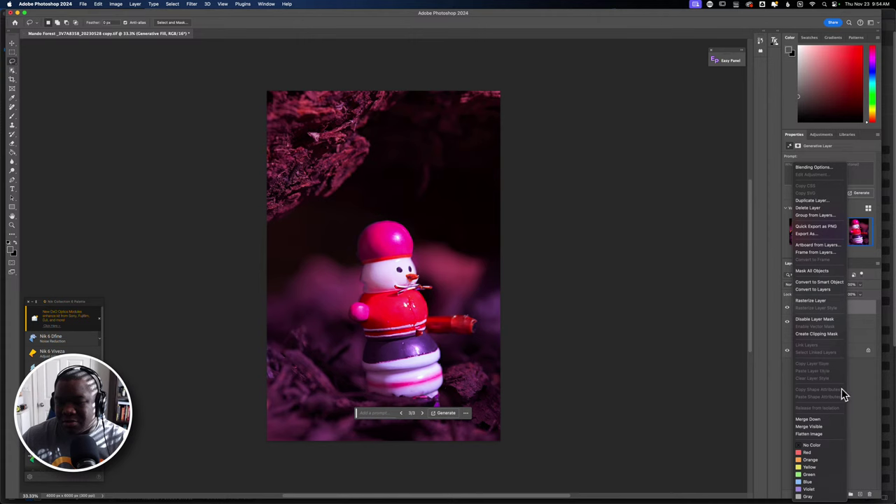
click(852, 383)
right_click(843, 304)
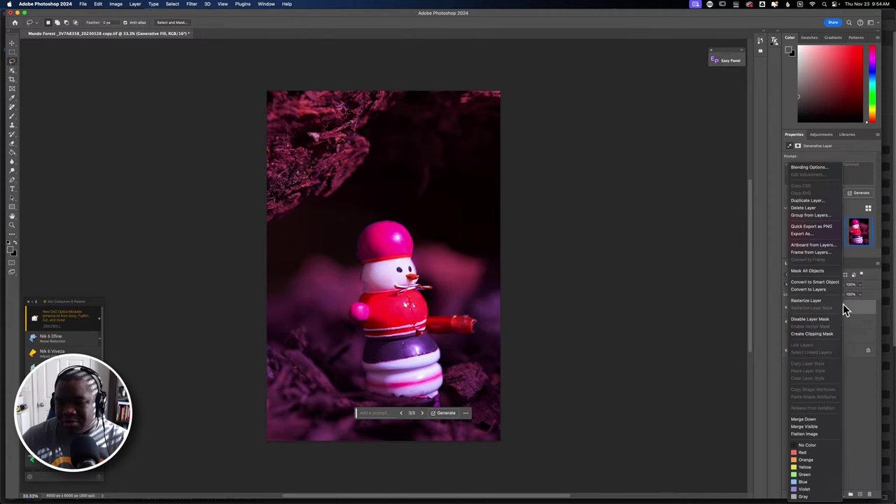
click(850, 312)
key(Delete)
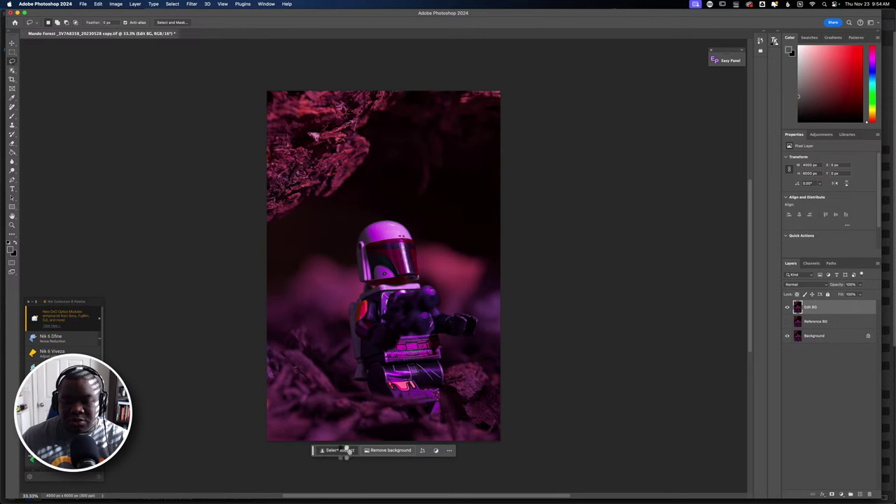
Select the toy figure on the Edit BG layer with Select Subject
click(408, 453)
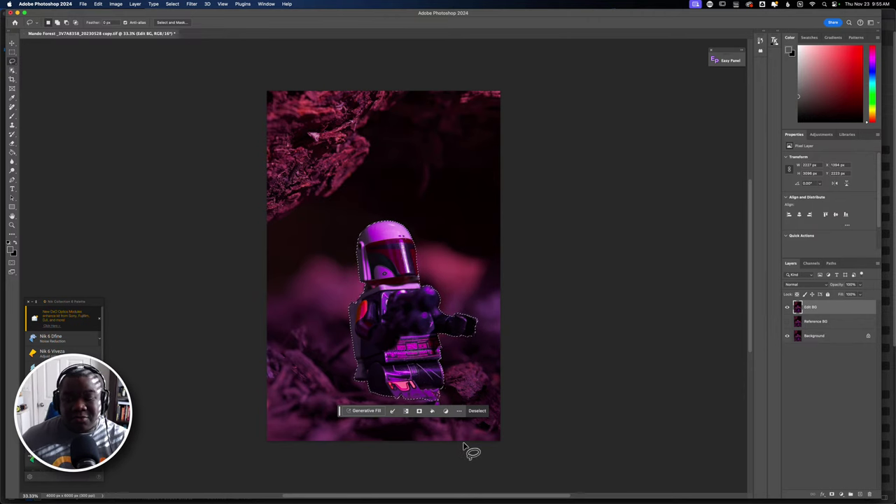
click(459, 412)
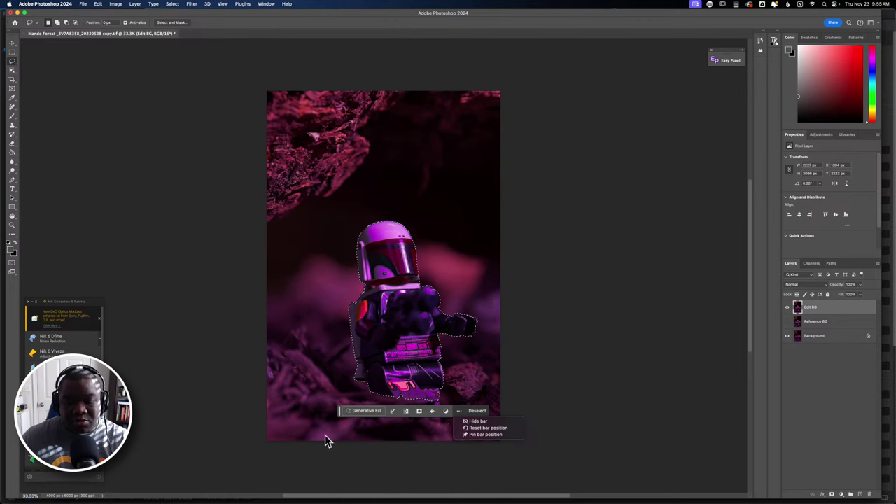
click(459, 412)
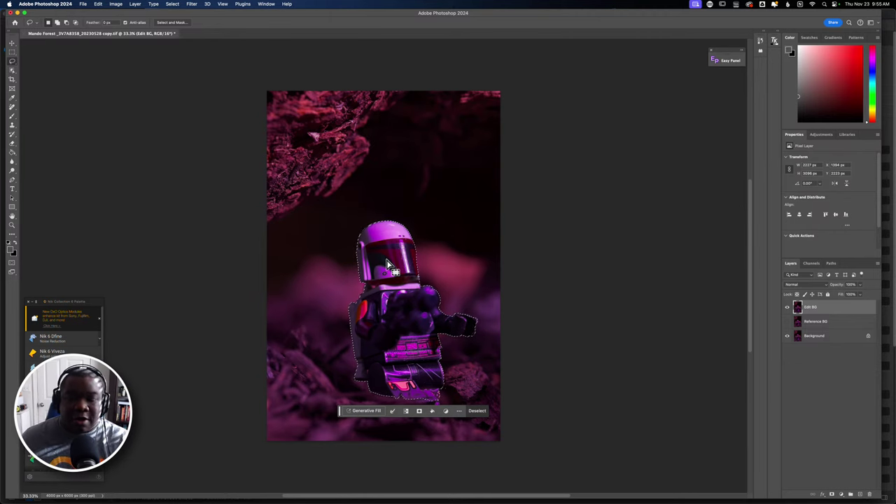
Remove the selected figure with Content-Aware Fill using automatic sampling and output to a new layer, and clear the selection
click(98, 5)
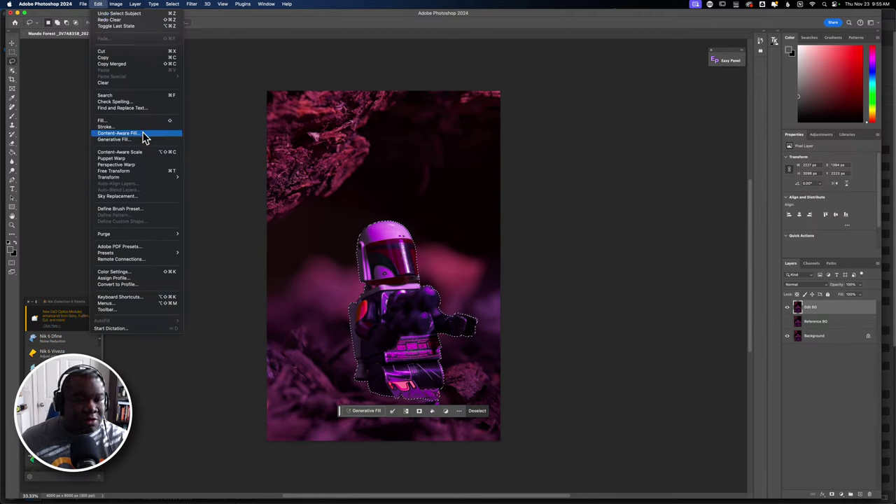
click(143, 138)
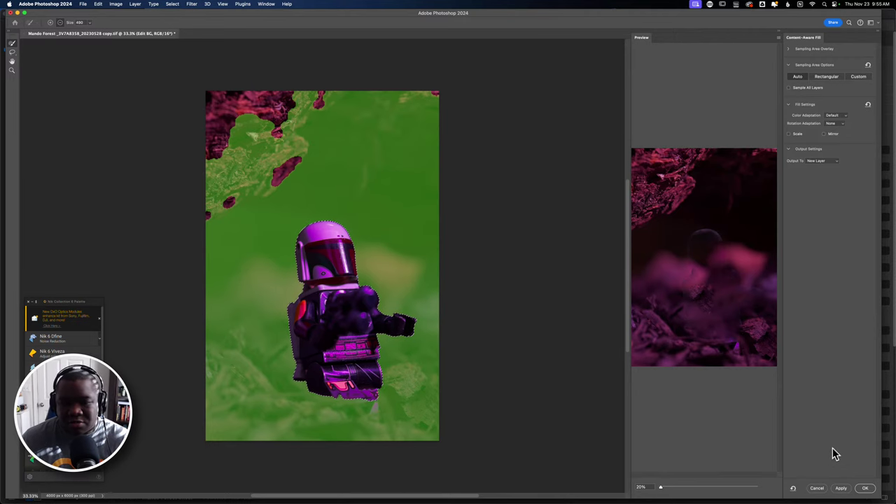
click(871, 492)
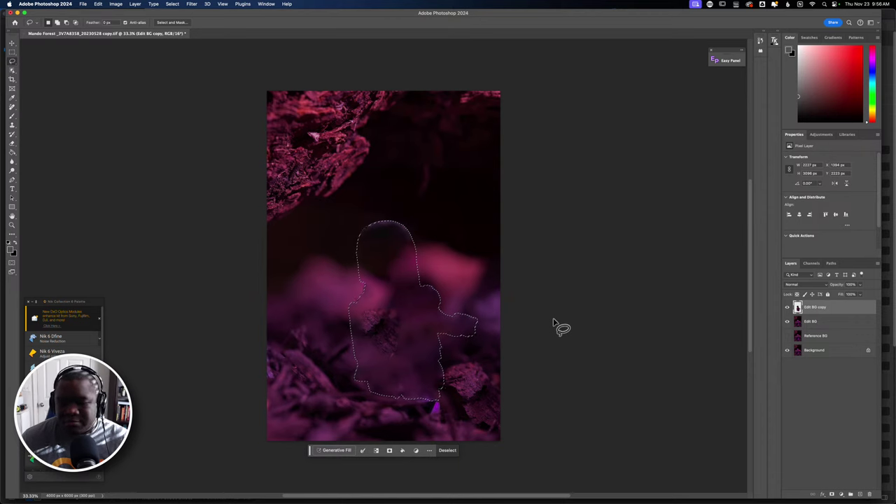
key(super+d)
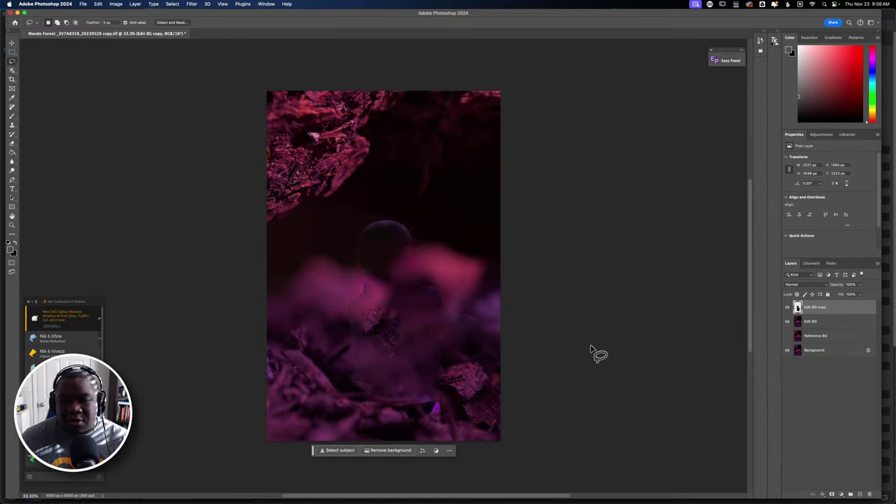
Group the Edit BG copy and Edit BG layers as "BG Group" in Pass Through mode
shift+click(837, 326)
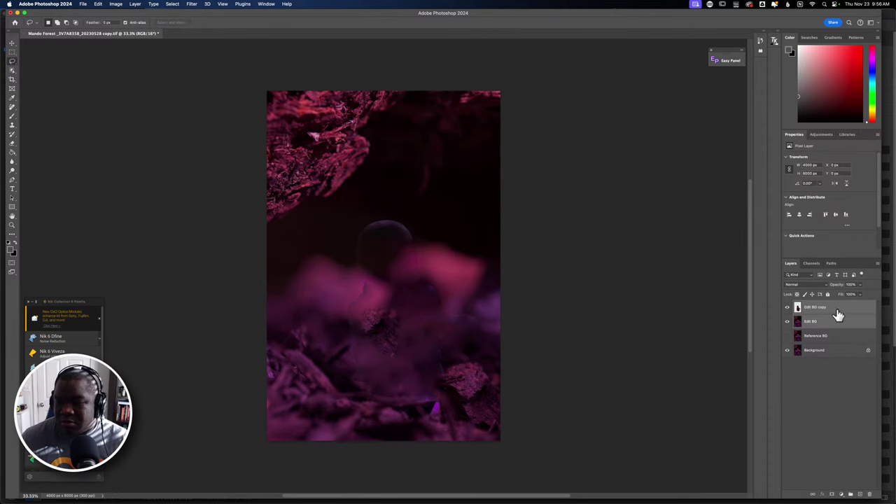
right_click(838, 314)
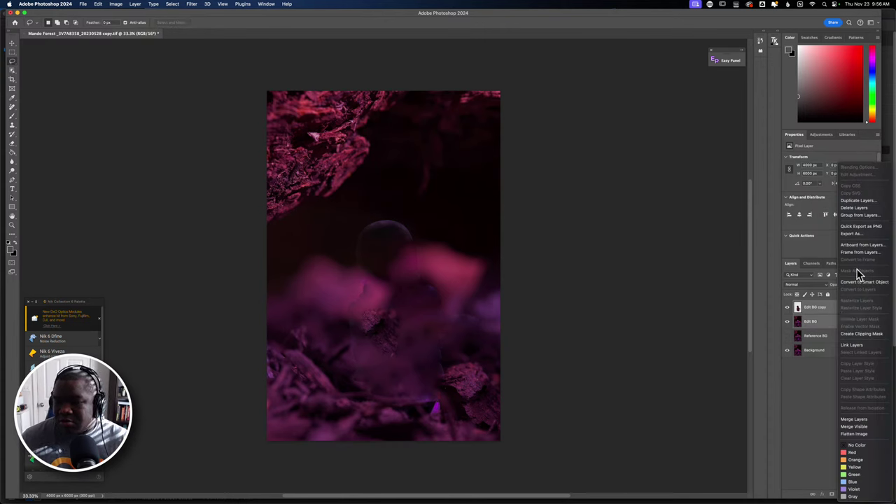
click(861, 215)
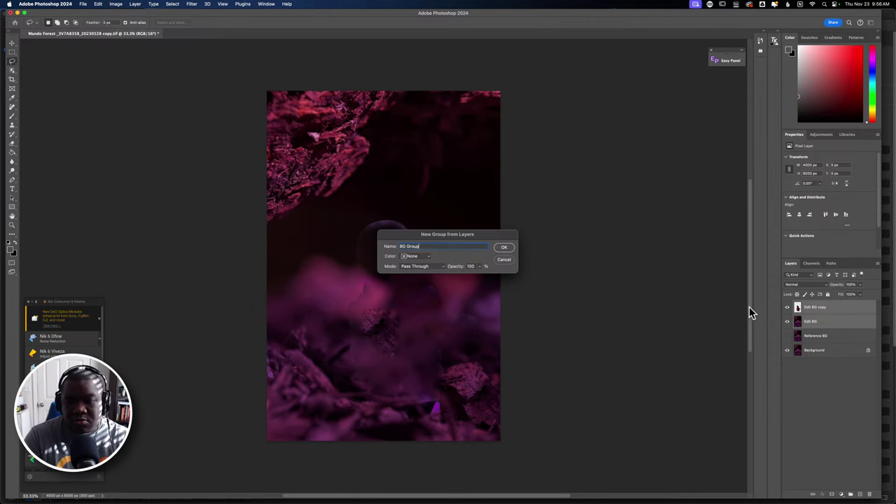
key(Return)
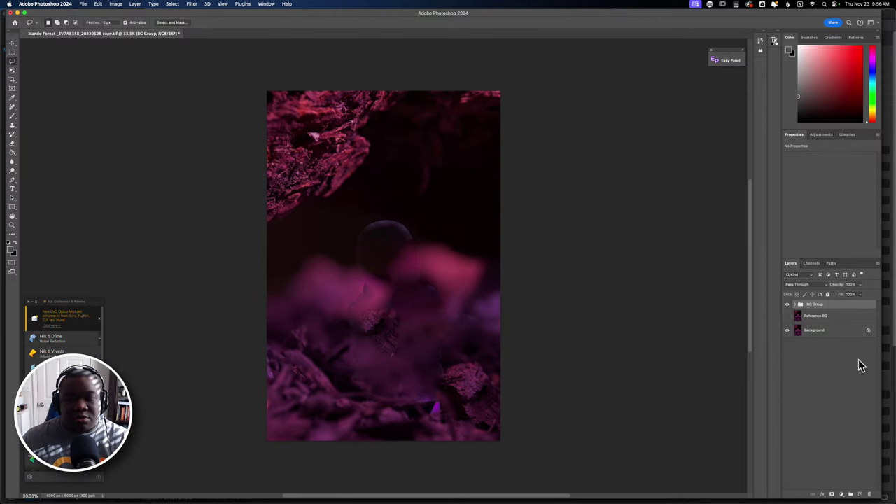
click(844, 496)
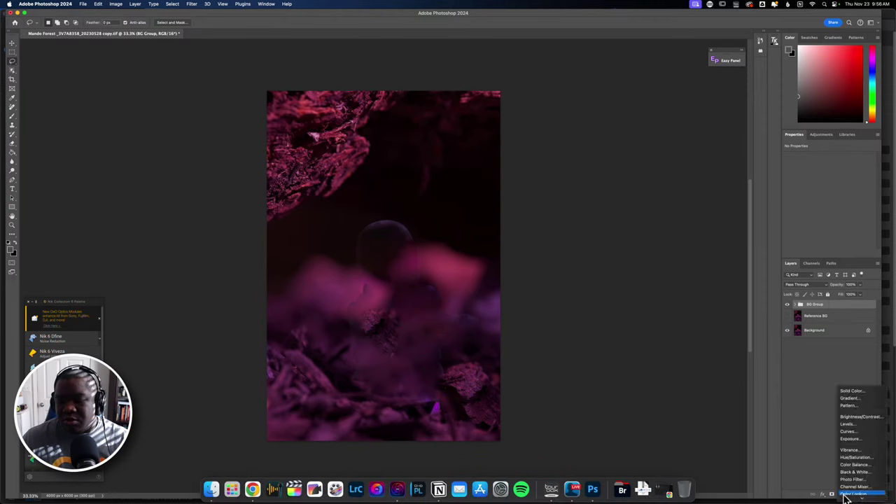
click(820, 418)
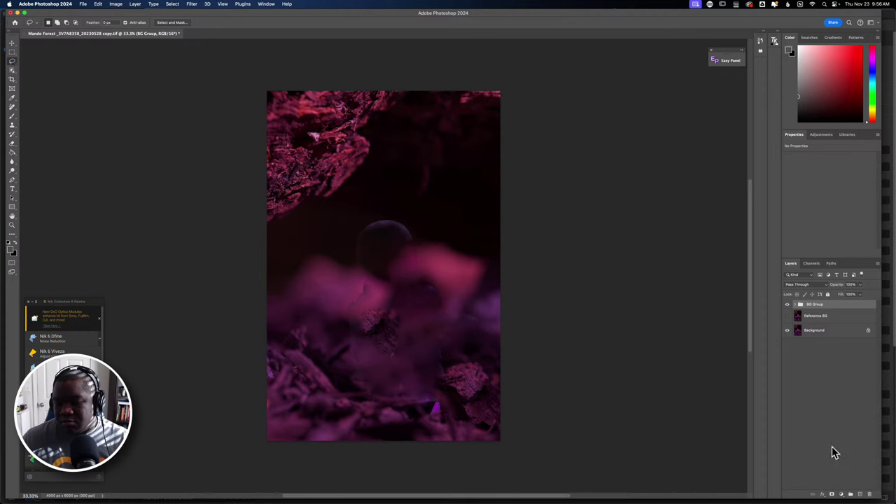
click(843, 495)
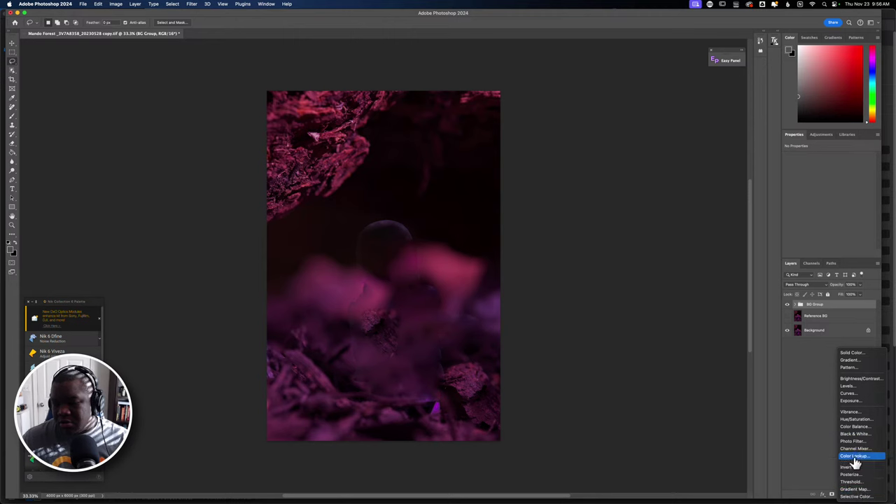
click(819, 388)
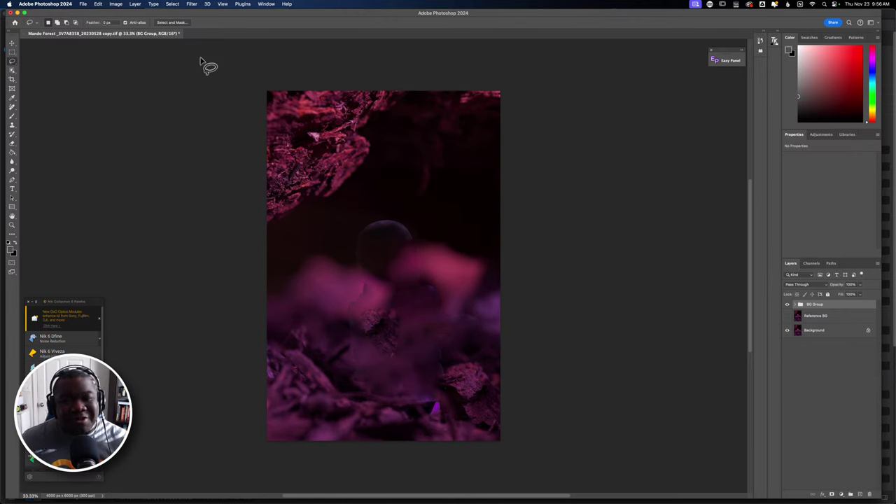
Stamp all visible layers into a new merged layer above BG Group
click(191, 5)
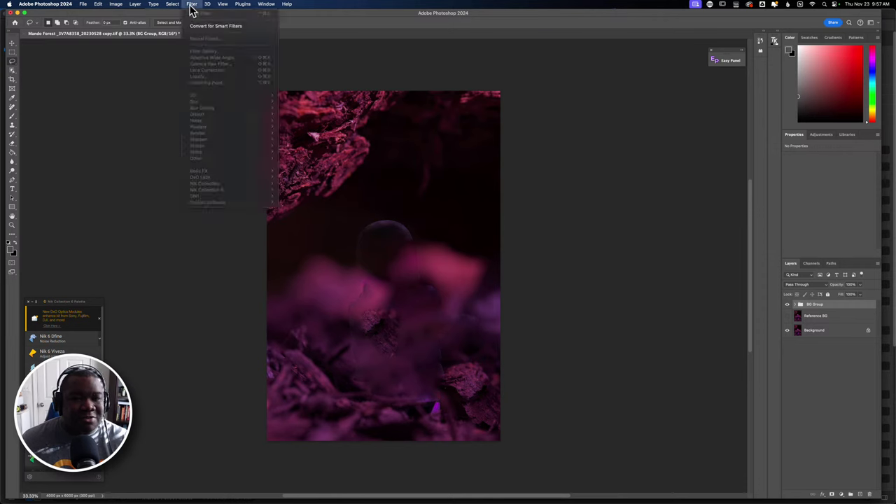
click(808, 306)
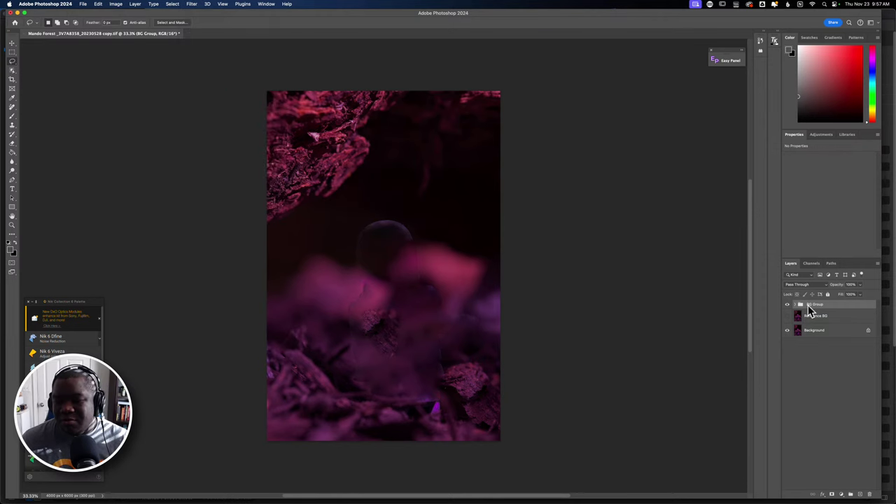
click(797, 306)
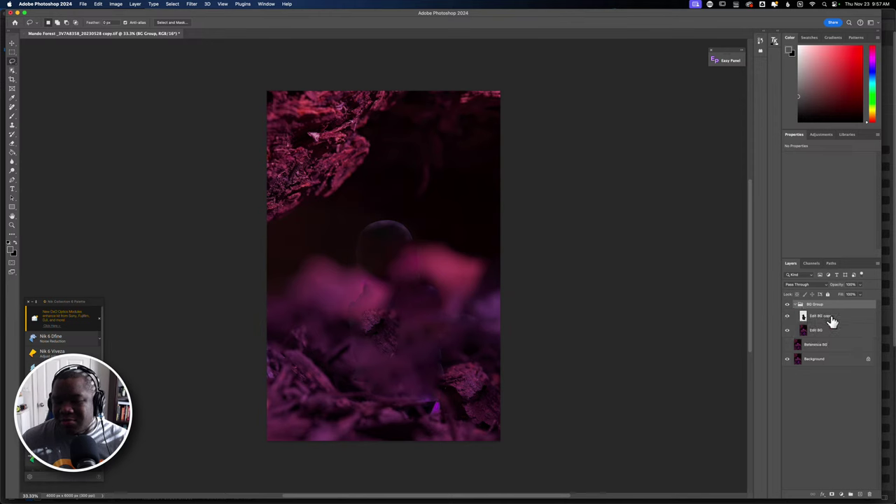
click(840, 321)
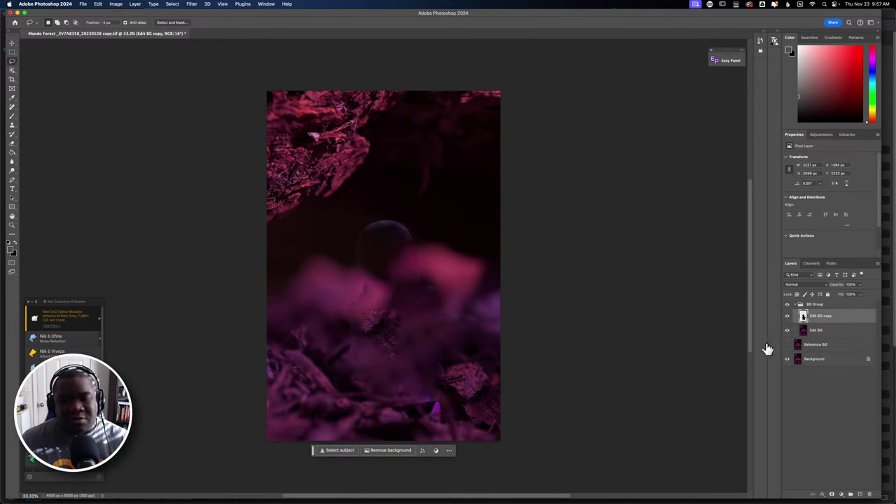
click(836, 309)
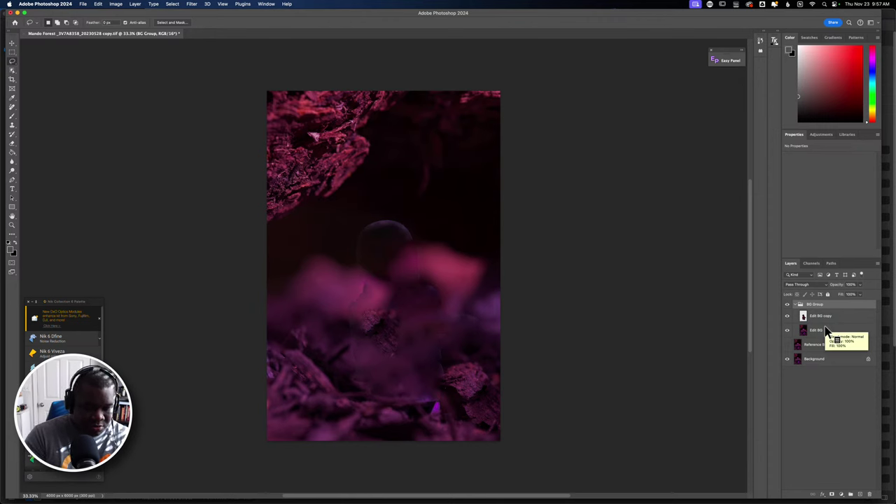
key(super+shift+alt+n)
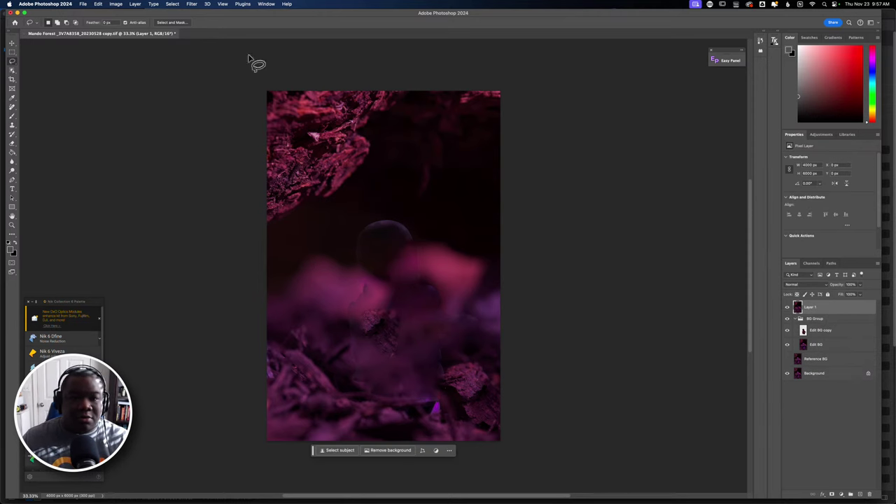
click(193, 4)
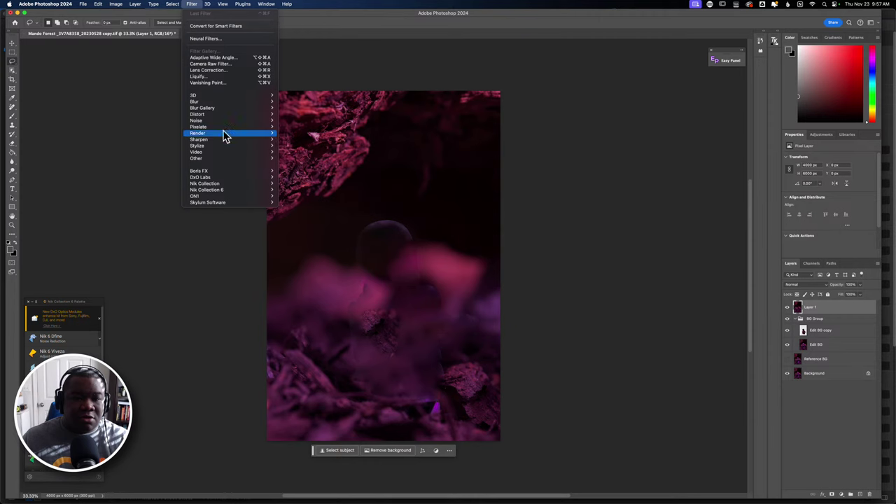
mouse_move(217, 101)
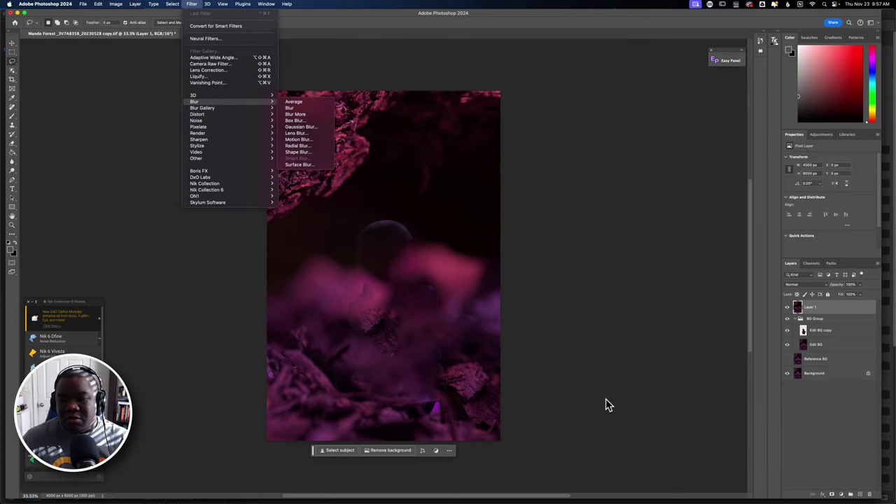
click(315, 127)
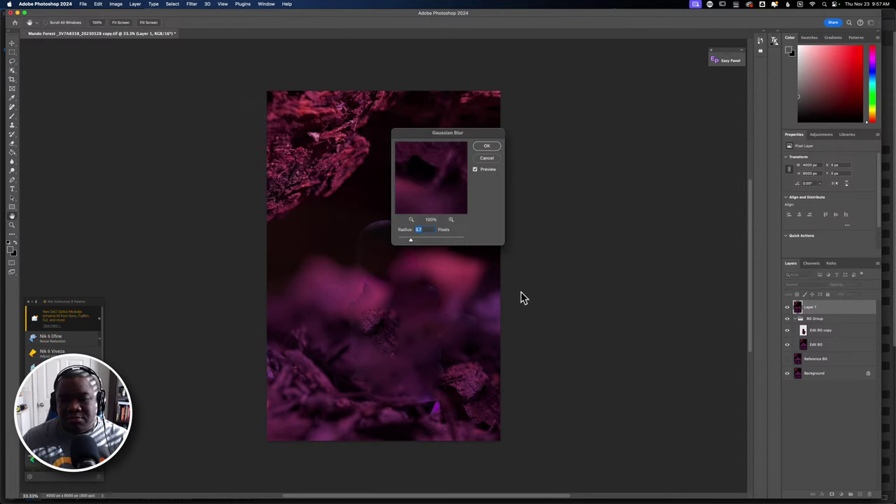
click(487, 160)
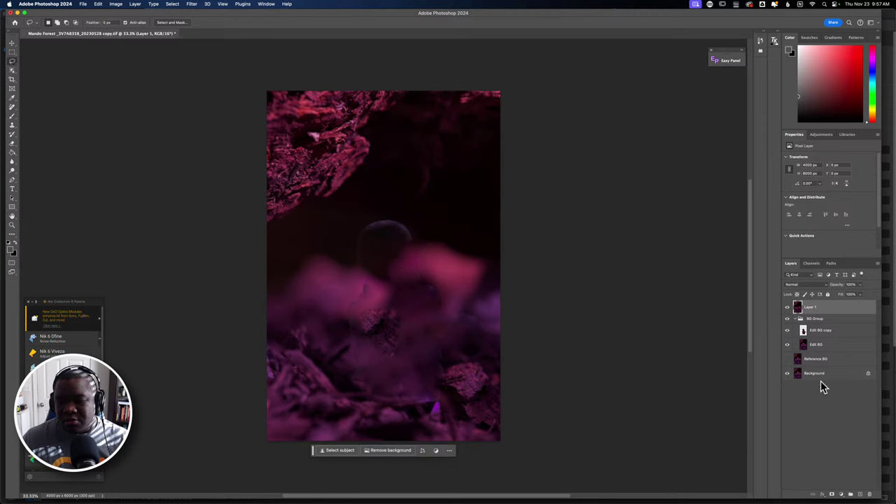
Convert Layer 1 to a Smart Object and apply a Gaussian Blur with a radius of 38.8 pixels
right_click(818, 309)
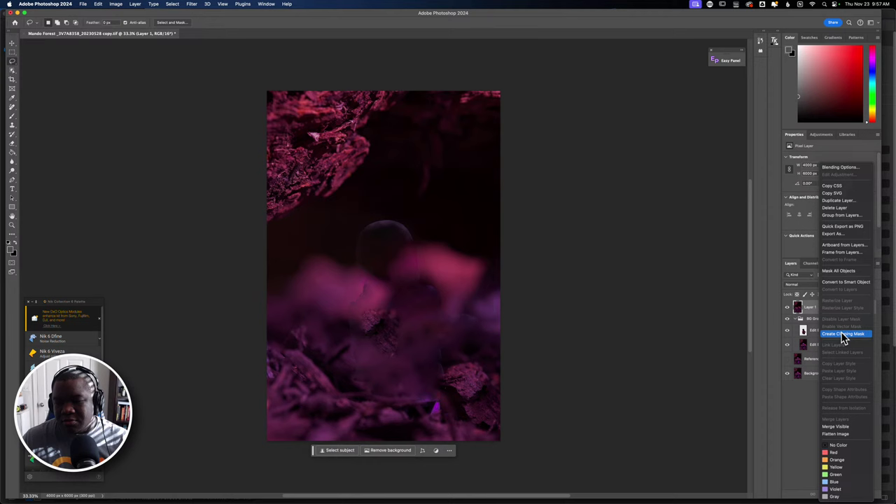
click(847, 283)
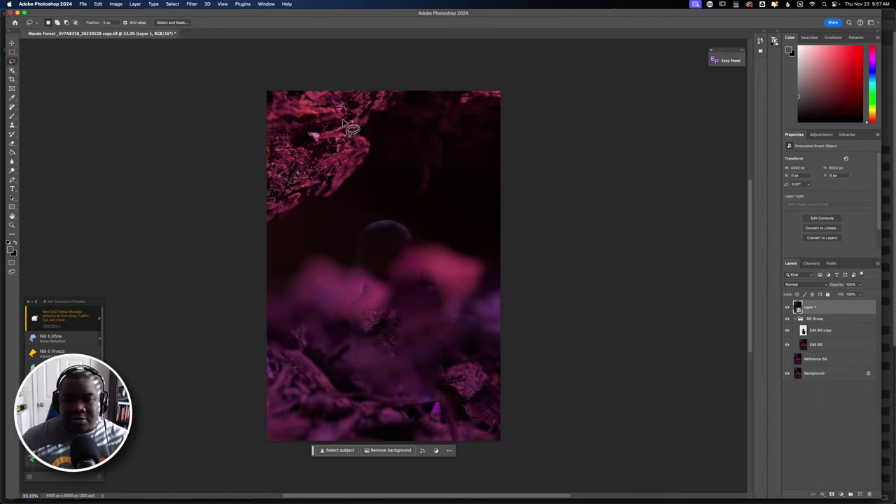
click(196, 5)
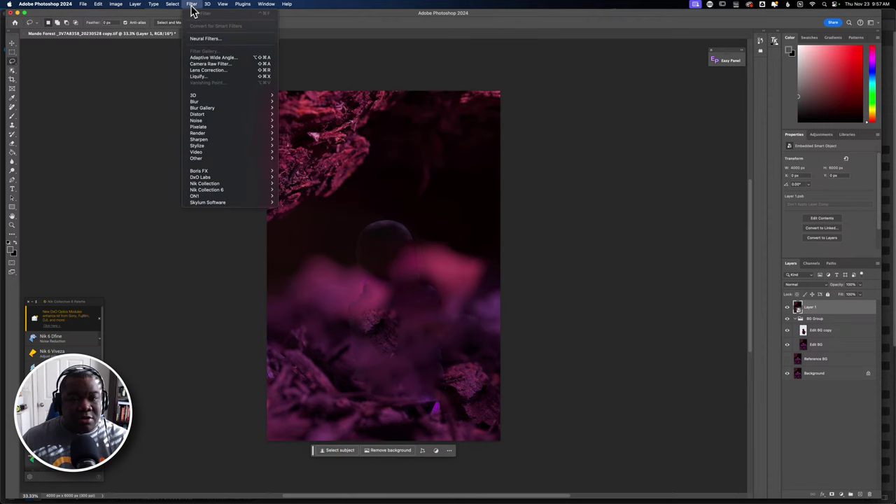
mouse_move(220, 101)
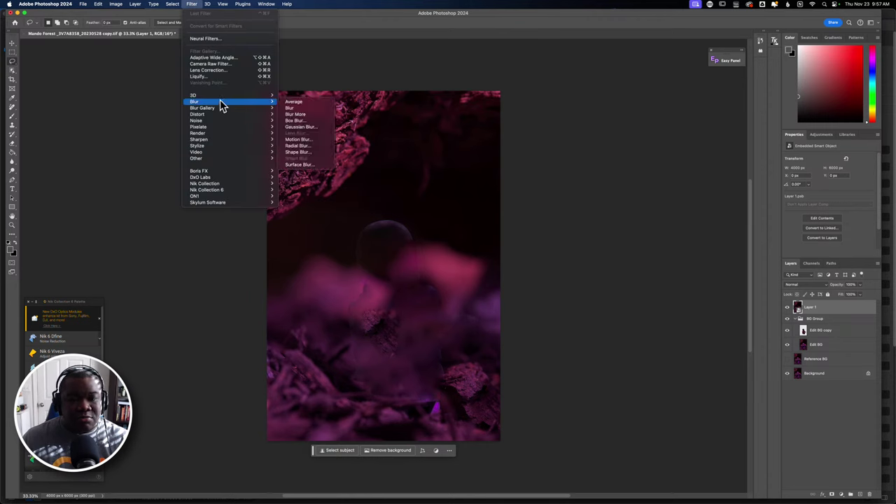
click(315, 127)
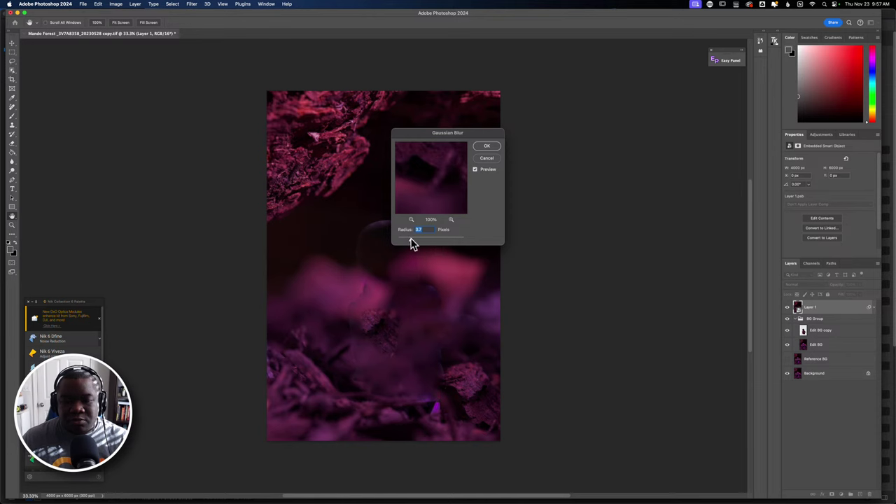
click(363, 291)
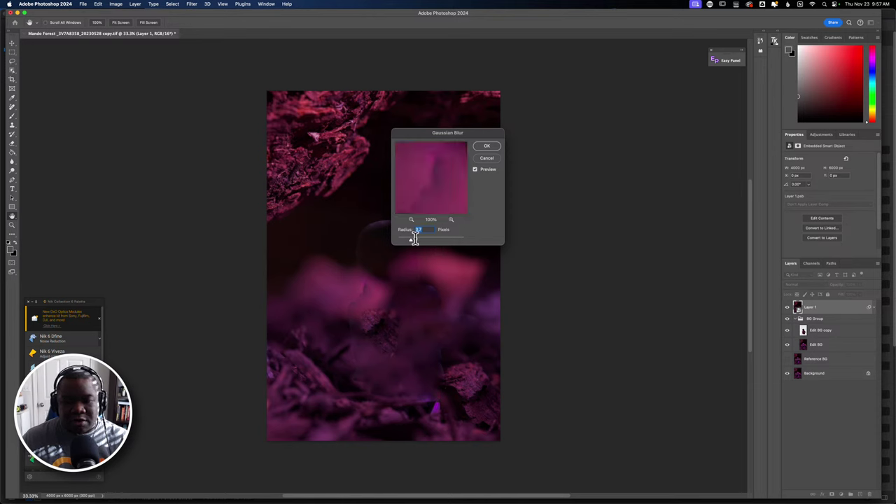
drag(411, 242, 431, 242)
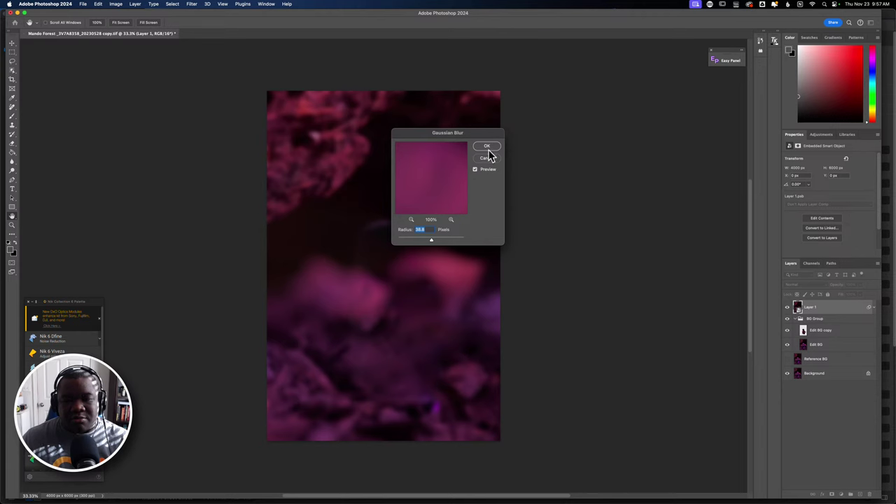
click(489, 149)
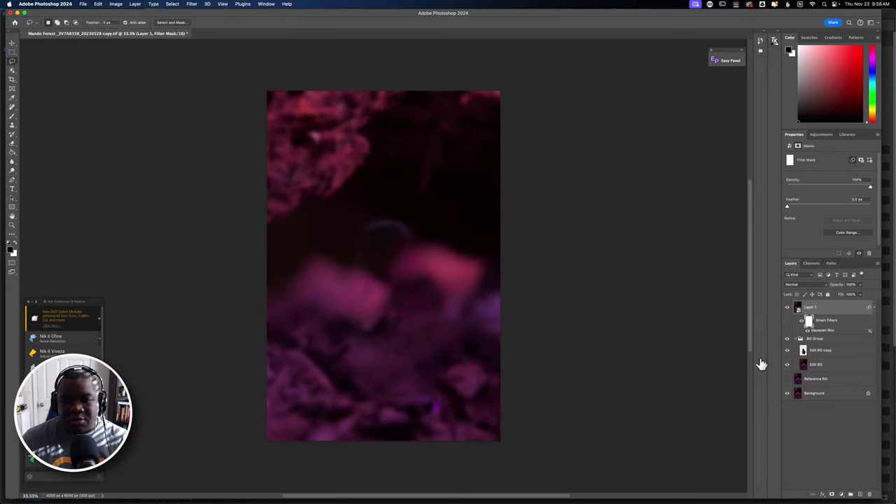
Invert the smart filter mask on Layer 1 to black so the Gaussian Blur is hidden
right_click(810, 326)
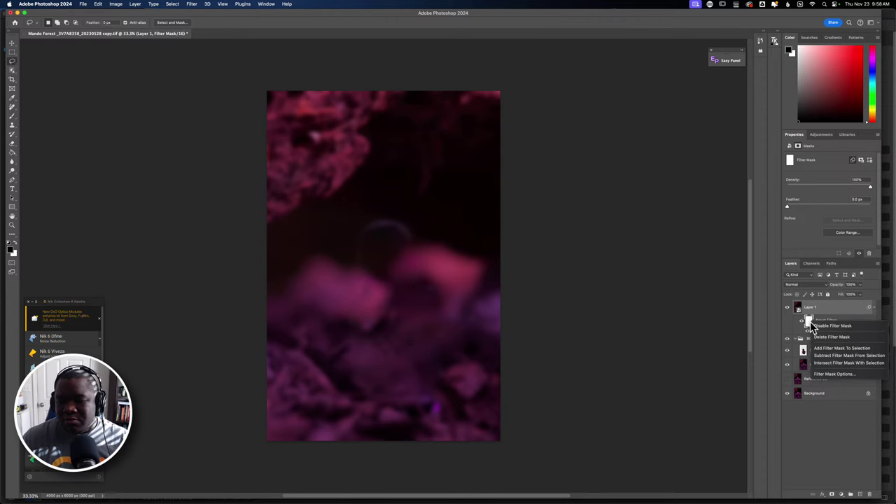
click(806, 323)
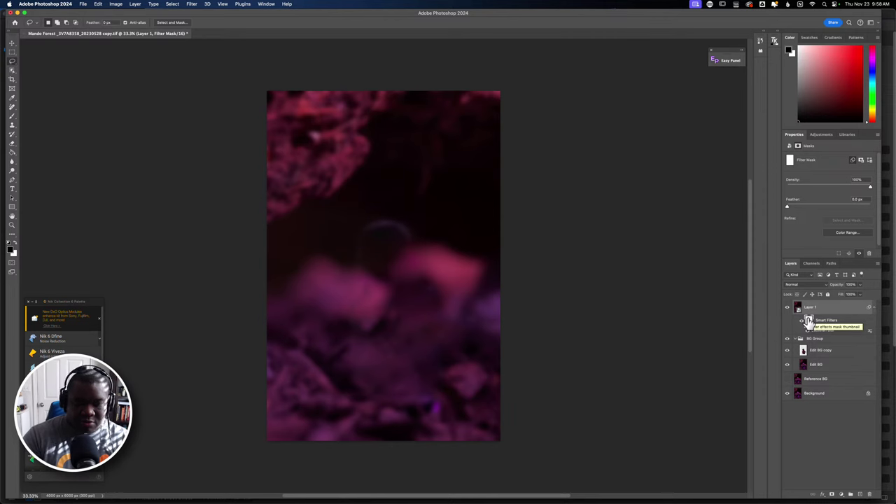
key(super+i)
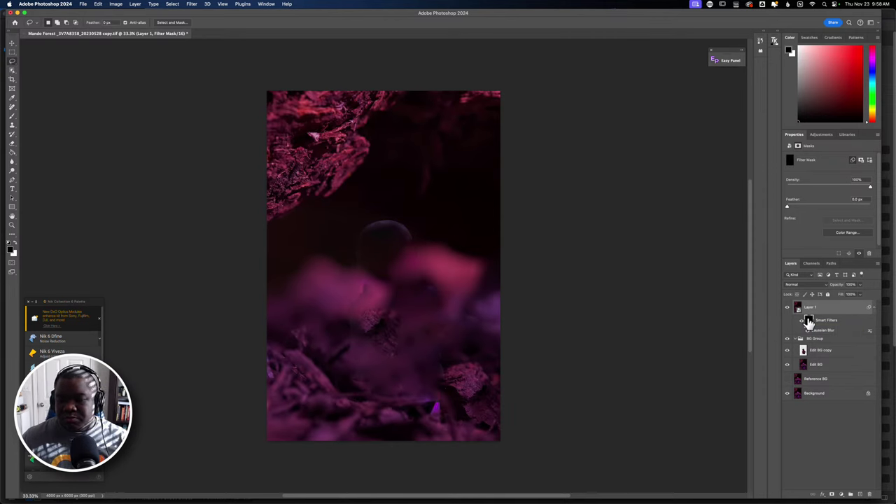
Paint the filter mask with a large white brush at 100% opacity over the central area where the figure was removed
key(b)
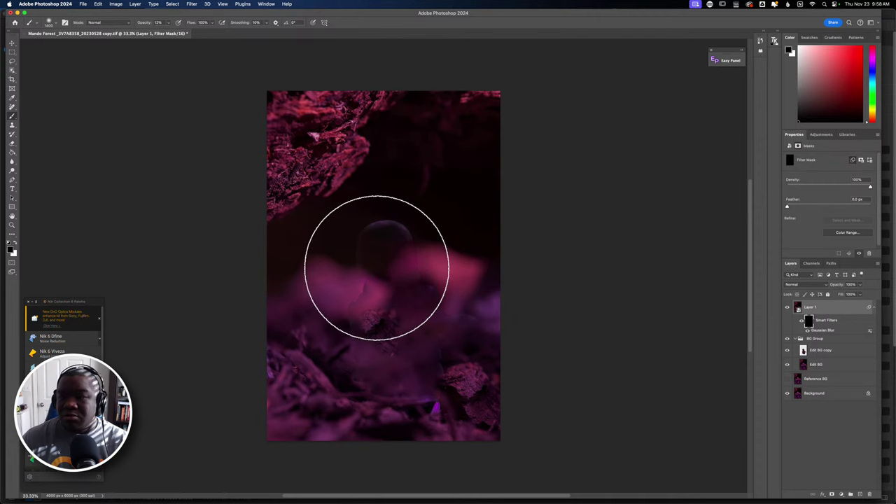
key(x)
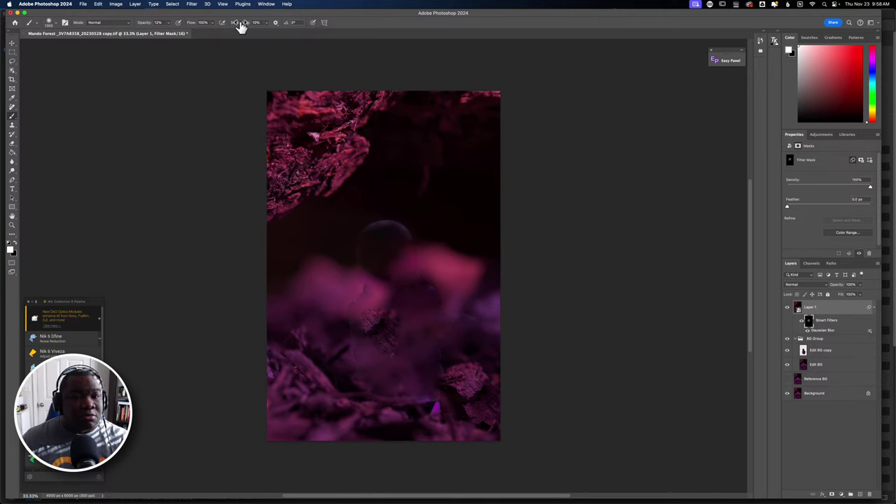
drag(145, 28, 212, 31)
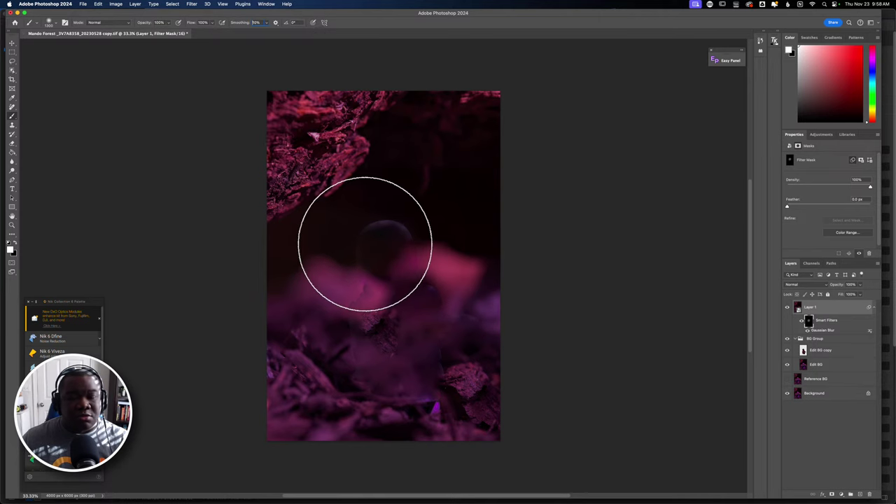
mouse_move(365, 243)
mouse_down()
mouse_move(365, 270)
mouse_move(391, 251)
mouse_move(349, 300)
mouse_move(398, 223)
mouse_move(404, 241)
mouse_move(371, 250)
mouse_move(410, 226)
mouse_move(319, 281)
mouse_move(418, 286)
mouse_move(363, 315)
mouse_move(446, 294)
mouse_move(434, 319)
mouse_move(376, 228)
mouse_move(403, 271)
mouse_move(404, 235)
mouse_move(395, 246)
mouse_move(392, 231)
mouse_move(489, 339)
mouse_move(376, 327)
mouse_move(373, 357)
mouse_move(405, 371)
mouse_move(357, 329)
mouse_move(387, 220)
mouse_move(400, 237)
mouse_move(359, 242)
mouse_move(345, 267)
mouse_move(351, 310)
mouse_move(410, 358)
mouse_move(443, 312)
mouse_move(416, 254)
mouse_move(334, 224)
mouse_move(483, 334)
mouse_move(538, 346)
mouse_move(605, 314)
mouse_up()
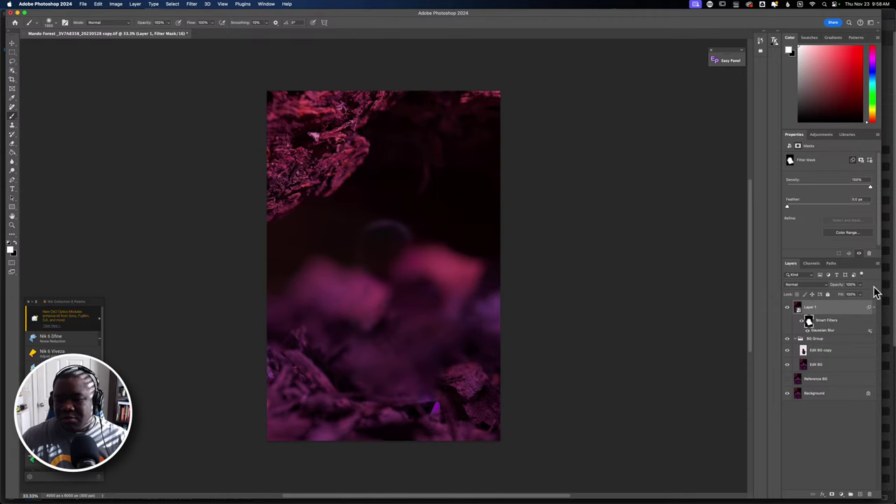
Apply the Content-Aware Spot Healing Brush to the faint leftover arc in the middle of Layer 1, rasterizing the smart object
click(835, 318)
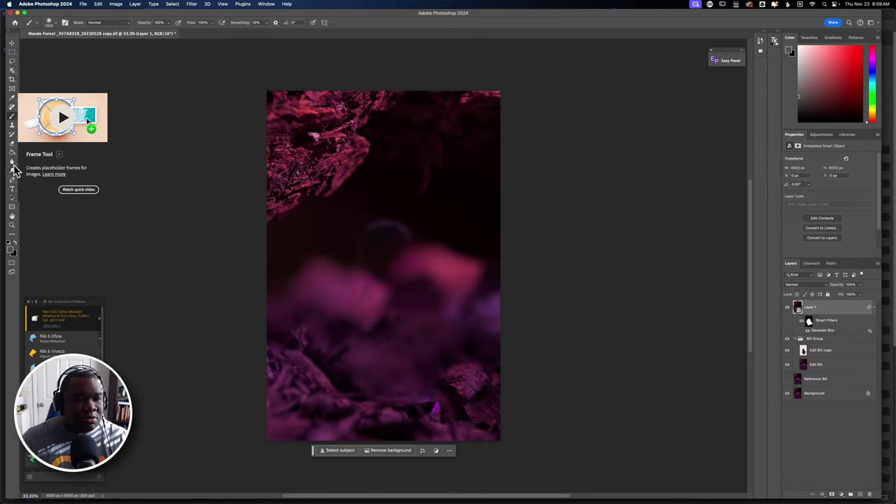
click(12, 127)
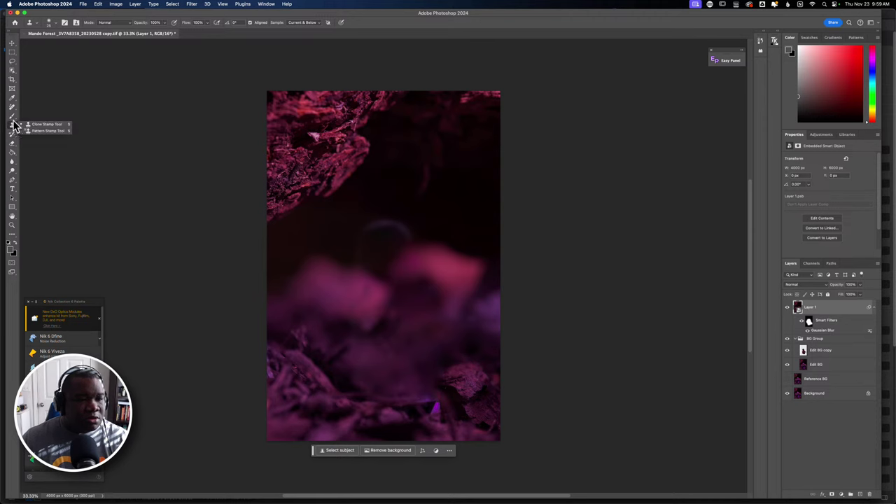
click(12, 107)
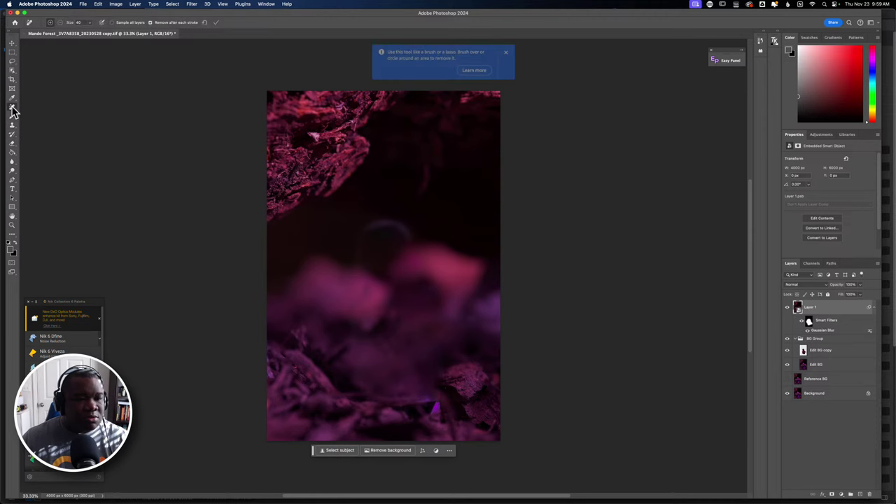
click(509, 56)
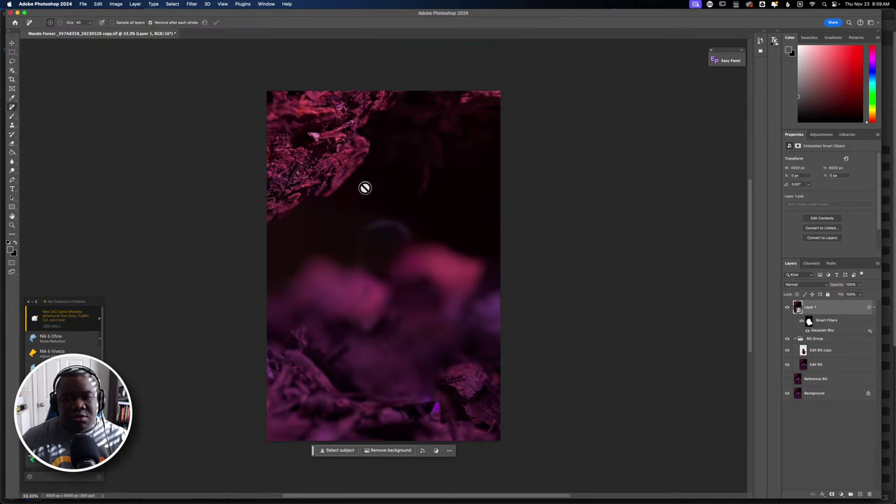
right_click(14, 111)
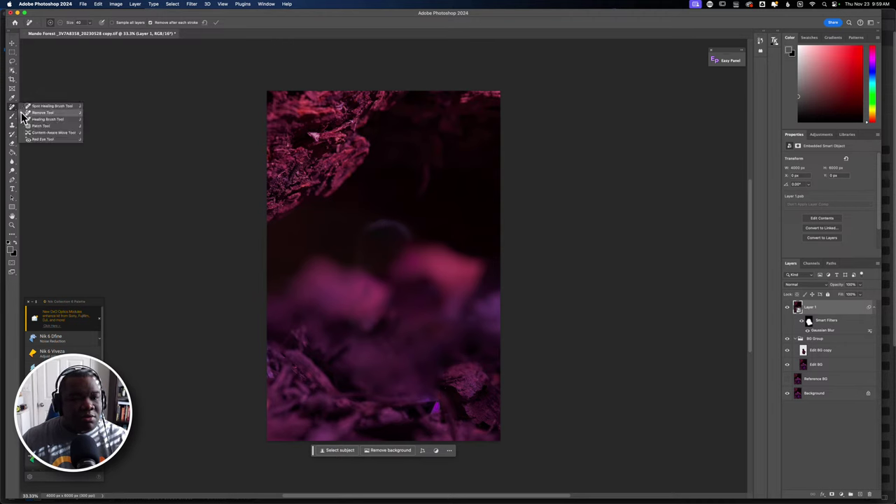
click(60, 106)
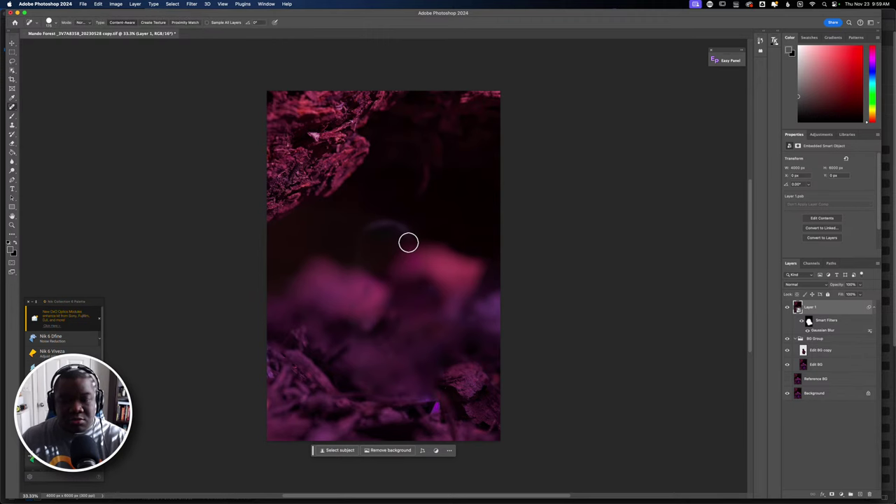
click(408, 243)
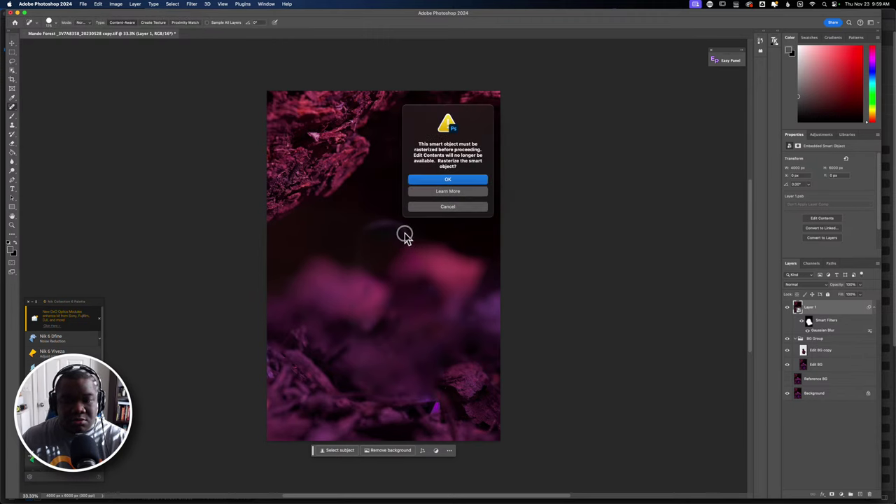
click(451, 182)
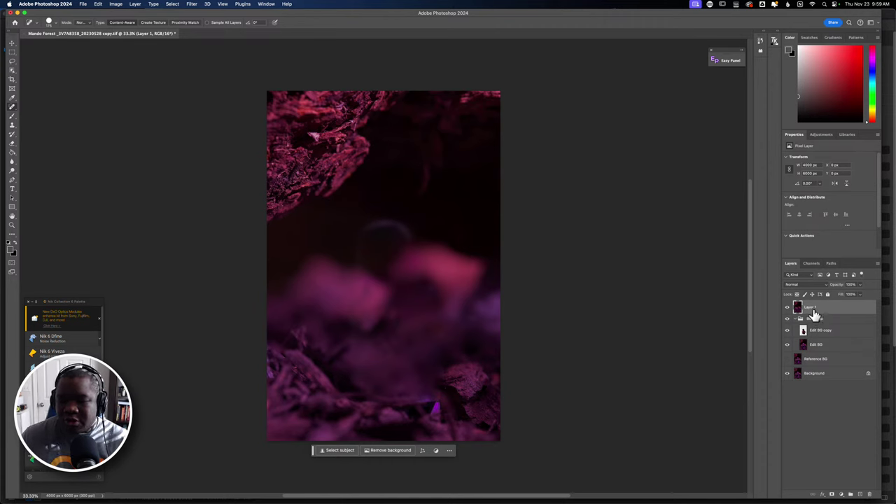
Rename Layer 1 as "Blur BG" and hide the Edit BG copy layer inside BG Group
double_click(812, 308)
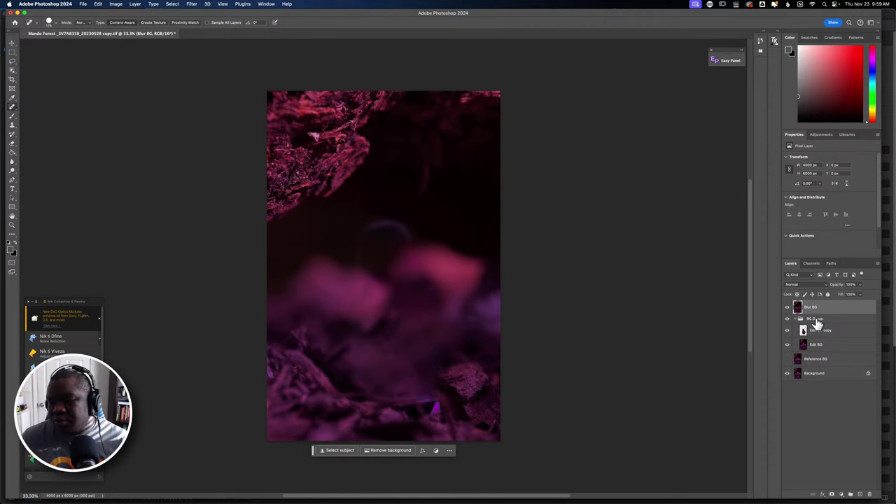
click(788, 319)
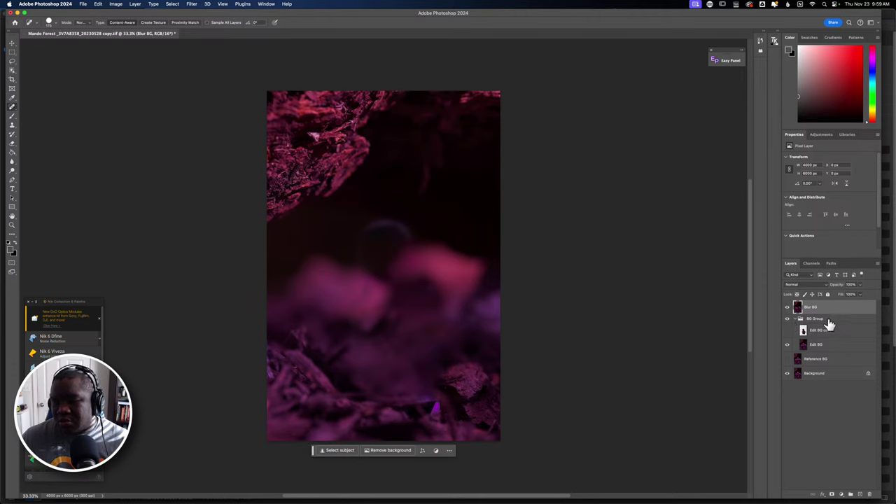
Collapse and hide BG Group, move it below the Reference BG layer, and reselect the Blur BG layer
click(795, 319)
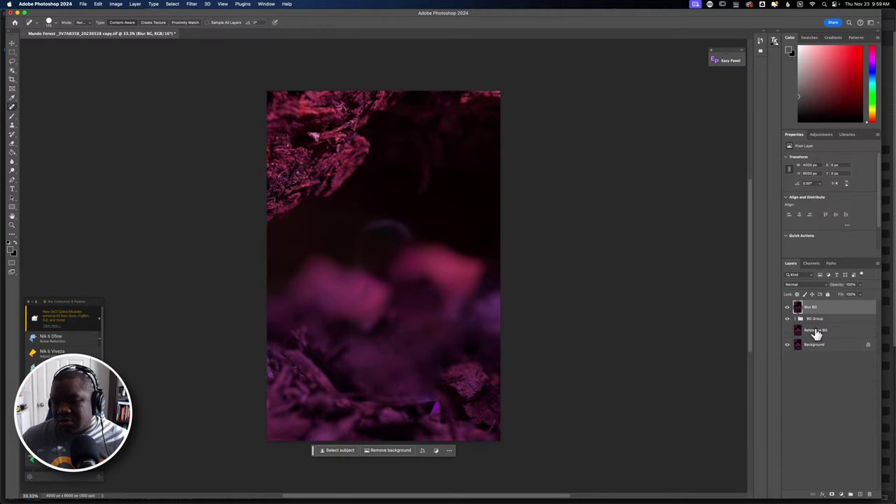
click(788, 319)
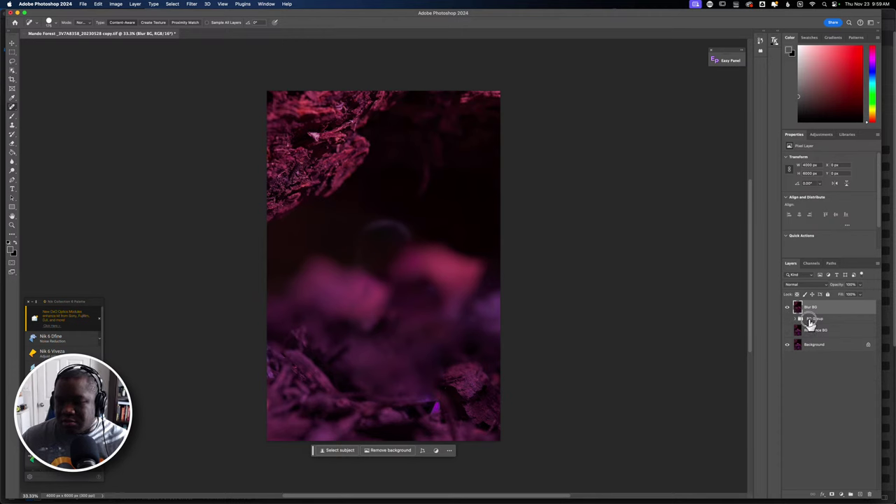
drag(810, 324, 821, 344)
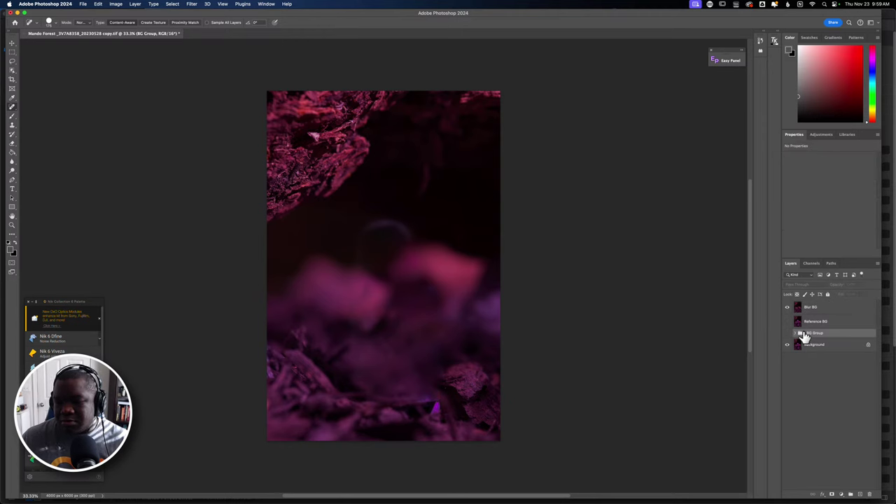
click(836, 309)
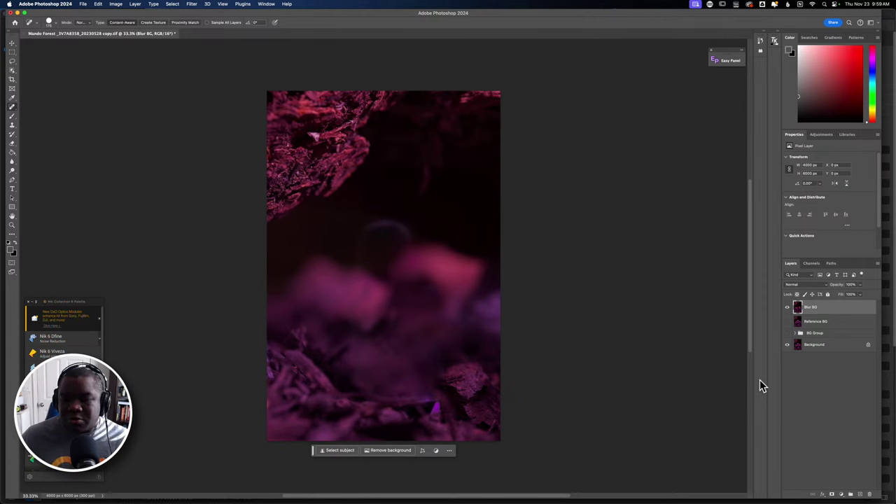
right_click(829, 311)
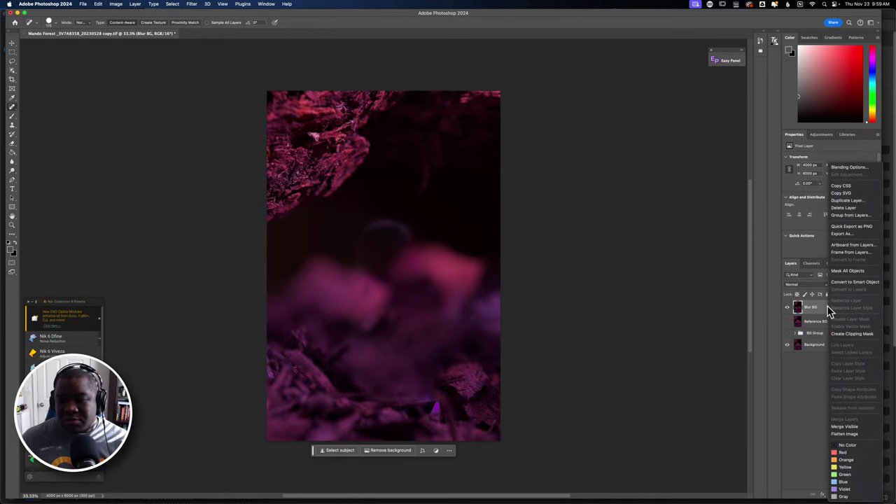
click(844, 283)
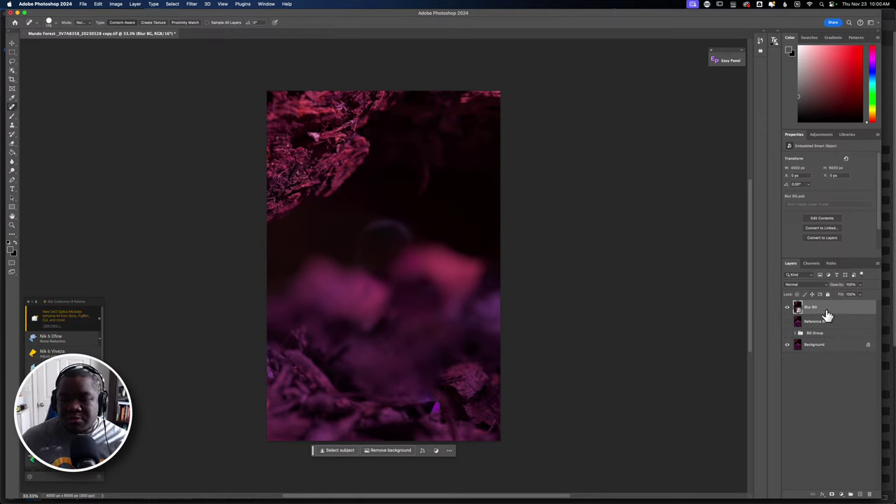
right_click(828, 316)
click(840, 319)
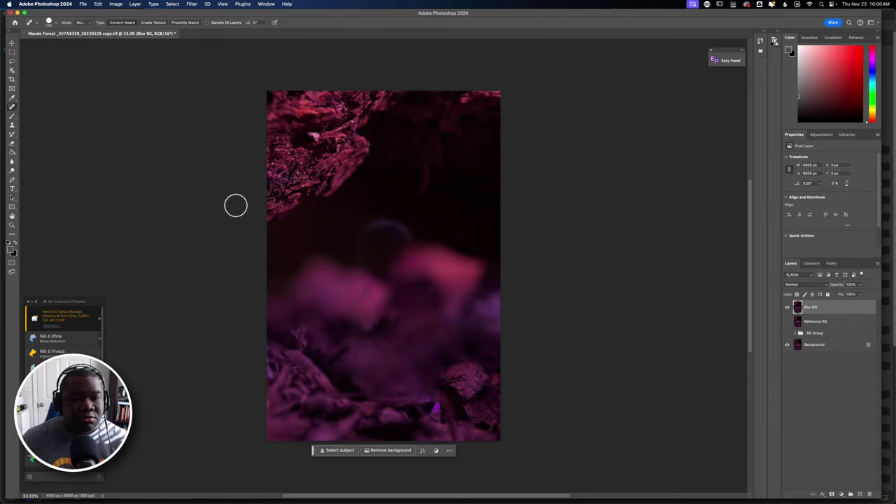
Heal the faint leftover arc in the middle of the Blur BG layer and convert the layer to a smart object
mouse_move(362, 234)
mouse_down()
mouse_move(397, 227)
mouse_move(409, 236)
mouse_move(374, 220)
mouse_move(362, 232)
mouse_move(416, 231)
mouse_move(371, 217)
mouse_up()
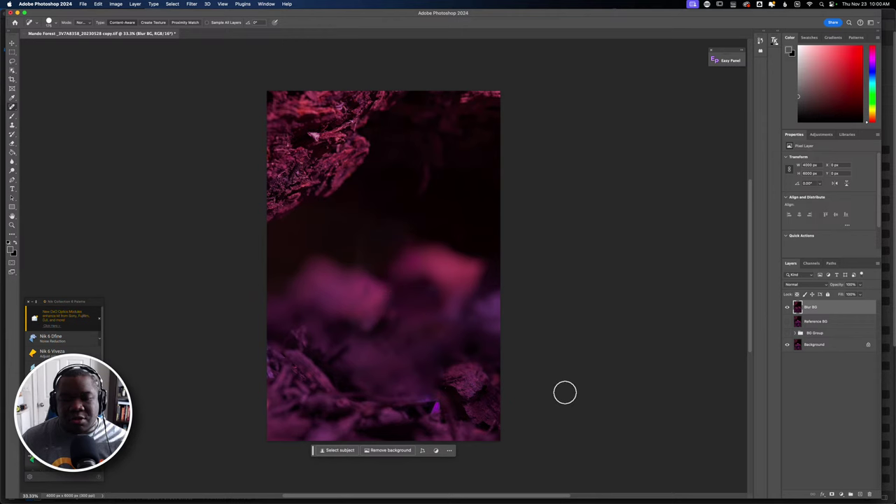
right_click(819, 310)
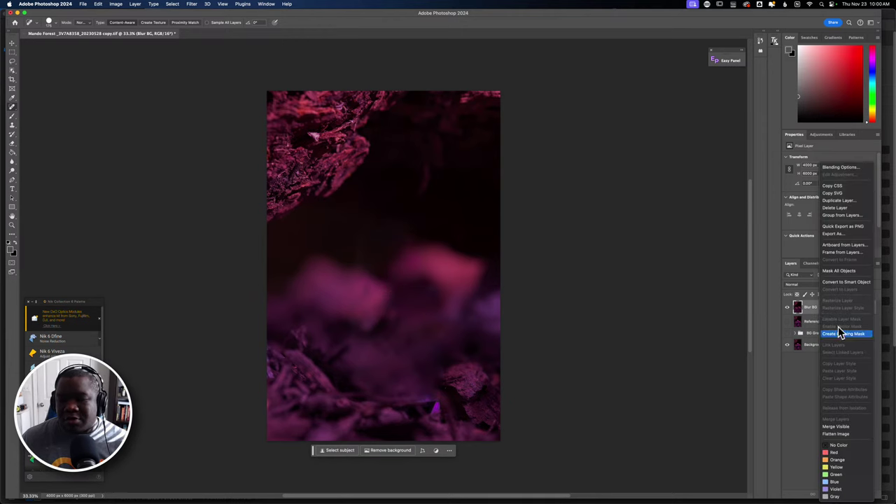
click(839, 283)
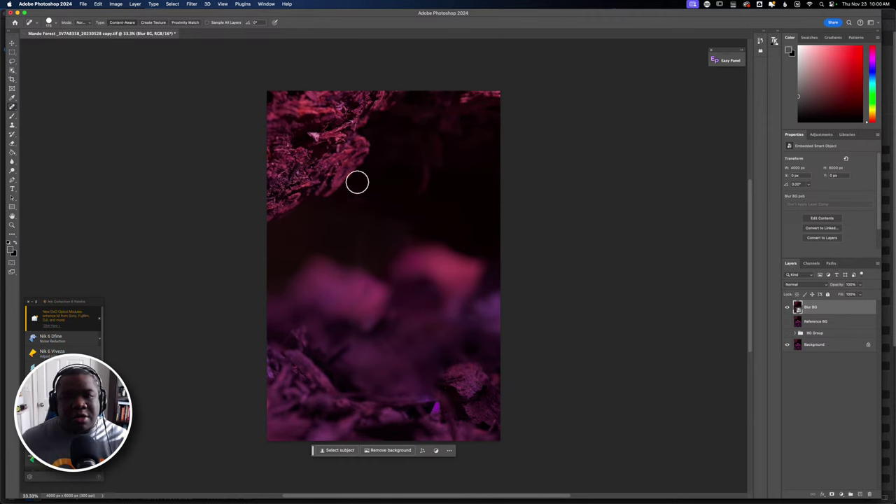
Open the Blur BG layer in the Boris FX Optics filter without applying the previous filters and masks
click(191, 5)
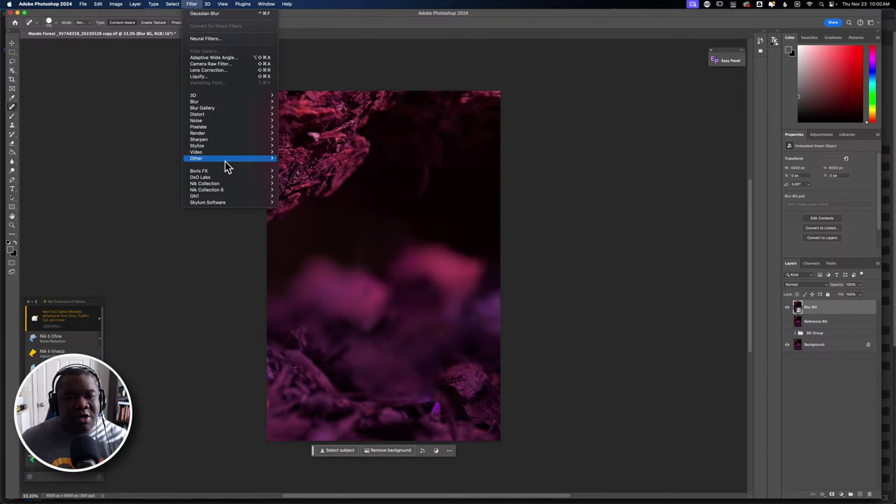
mouse_move(227, 166)
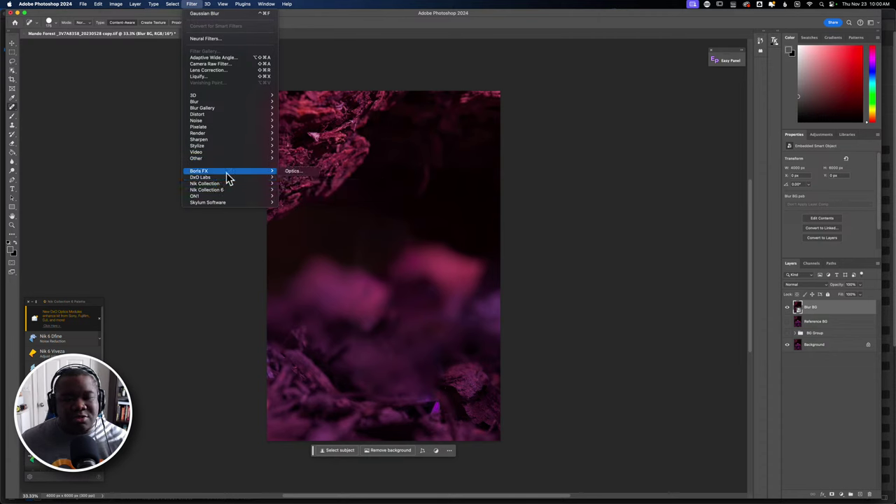
click(289, 173)
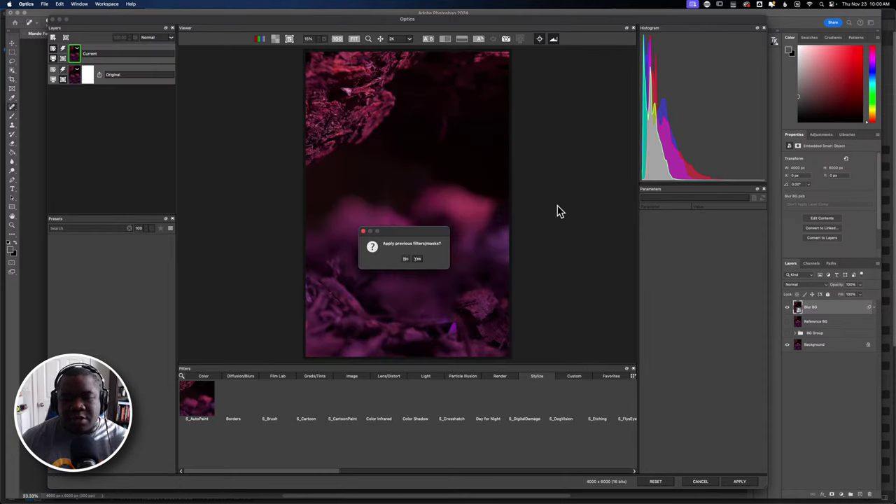
click(406, 260)
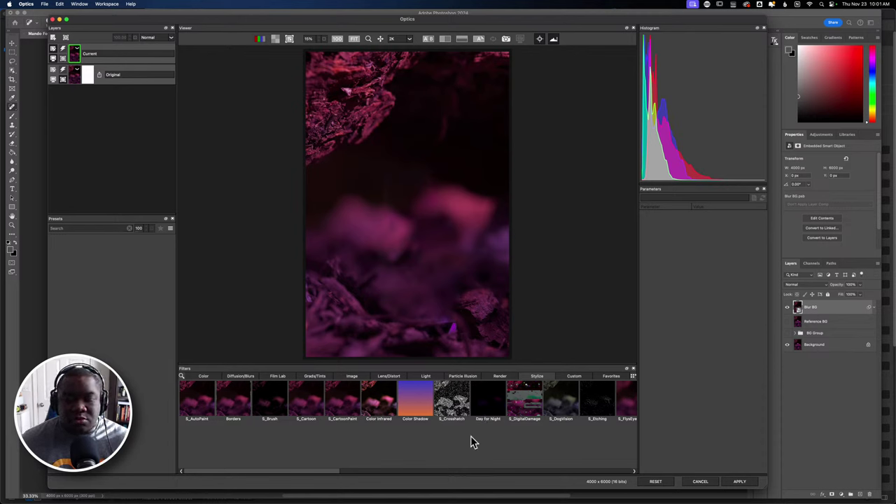
Browse the Render and Particle Illusion filters and apply the PI Smoke filter to the image
click(501, 376)
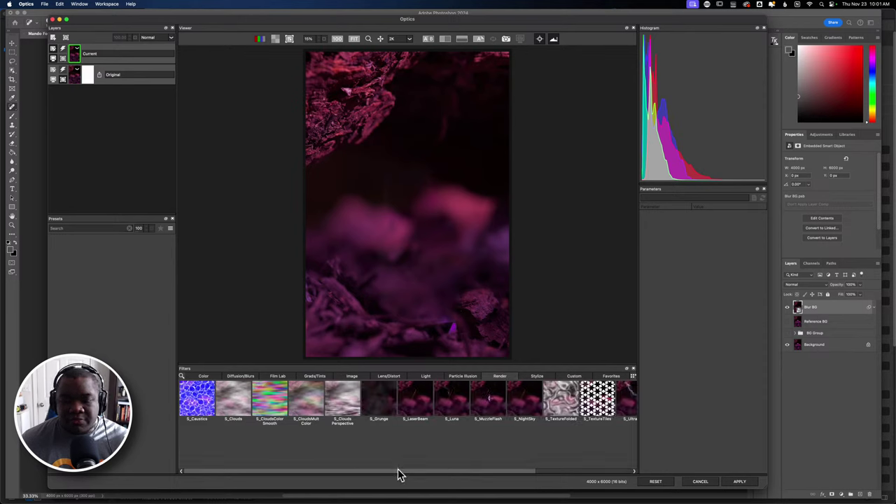
mouse_move(400, 475)
mouse_down()
mouse_move(517, 474)
mouse_move(390, 473)
mouse_up()
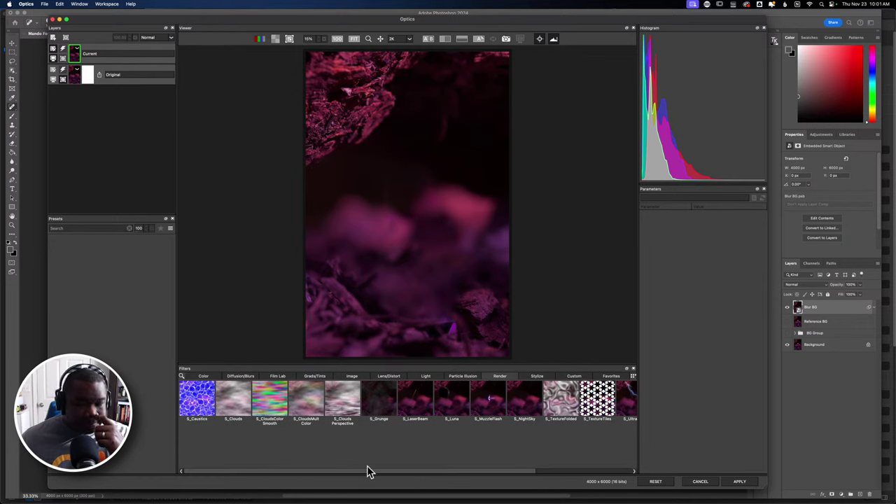
click(463, 377)
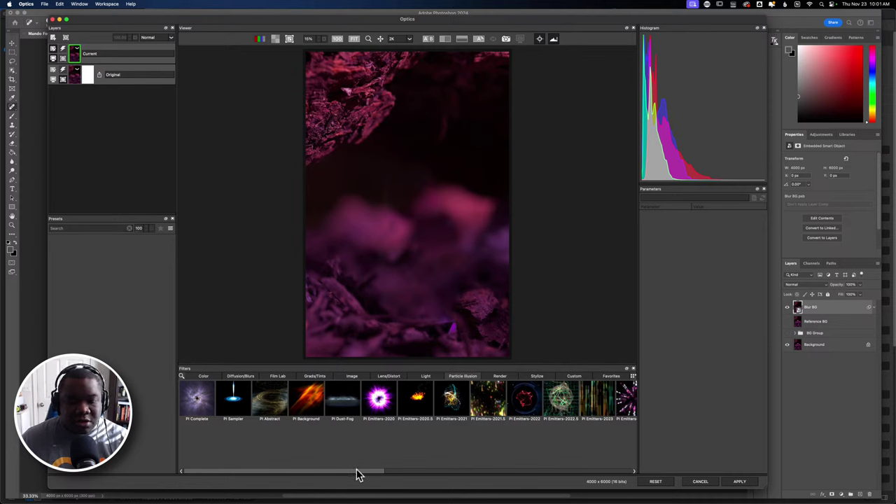
drag(357, 476, 545, 470)
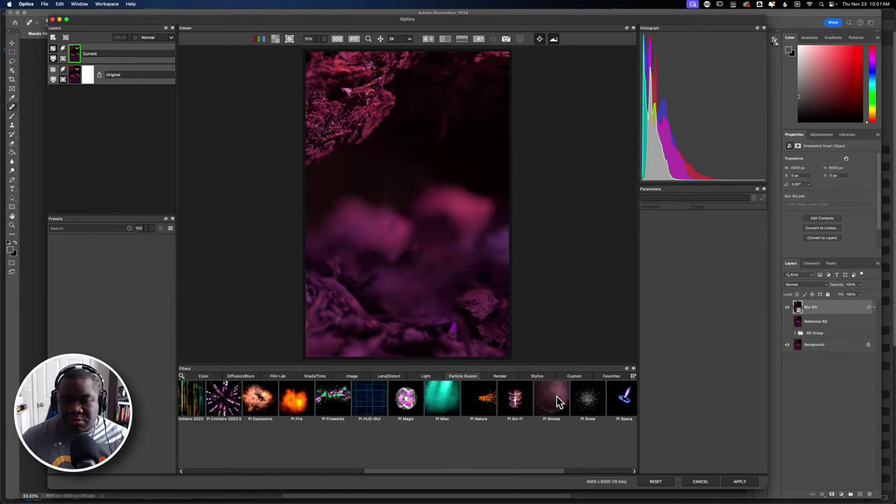
click(553, 399)
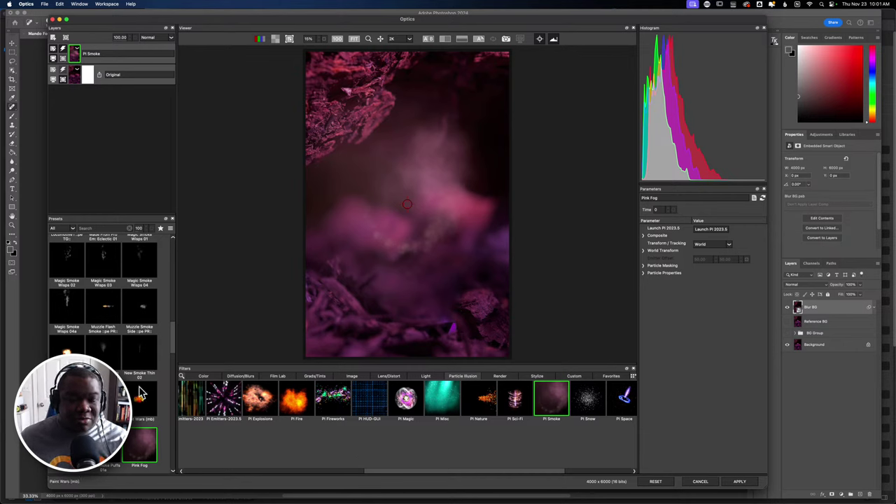
Try the Smoke Fill 01 preset and move its center slightly up and to the right
scroll(140, 394, down, 2)
scroll(140, 397, down, 4)
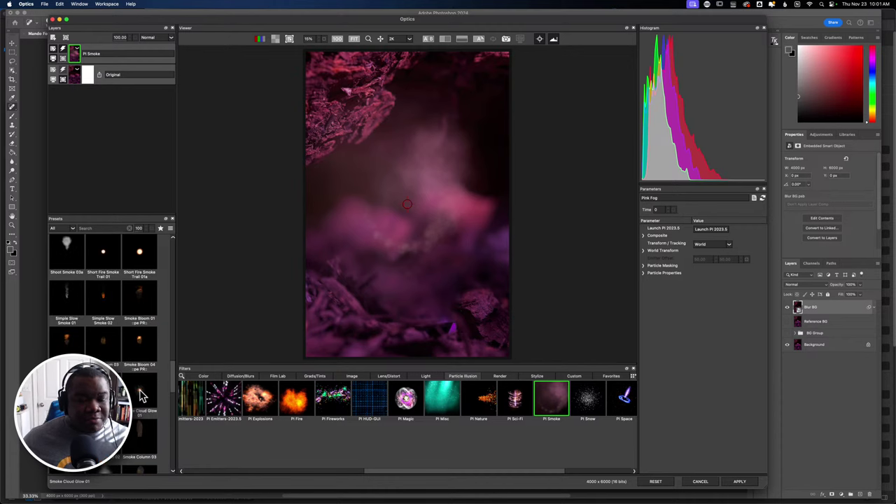
scroll(142, 396, down, 2)
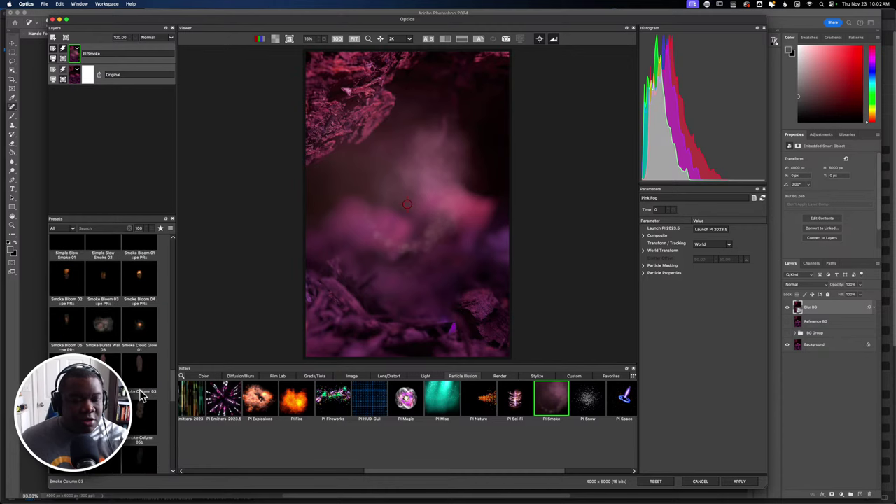
scroll(141, 396, down, 3)
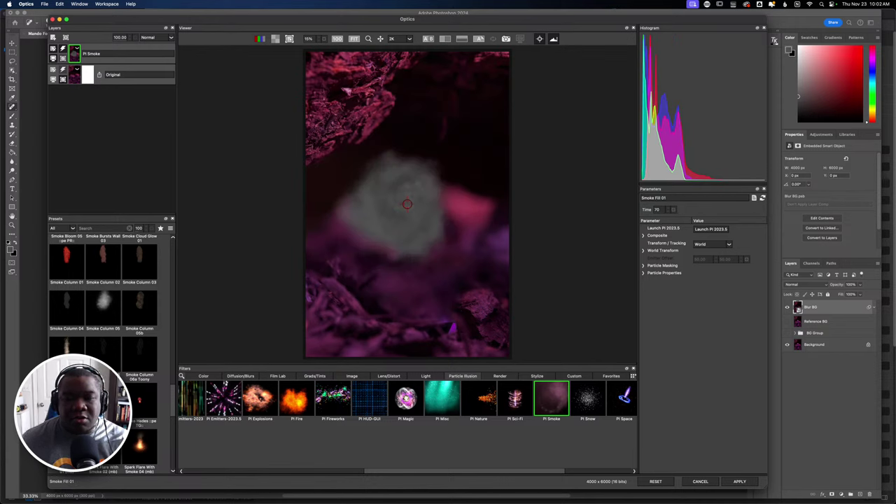
drag(409, 206, 416, 179)
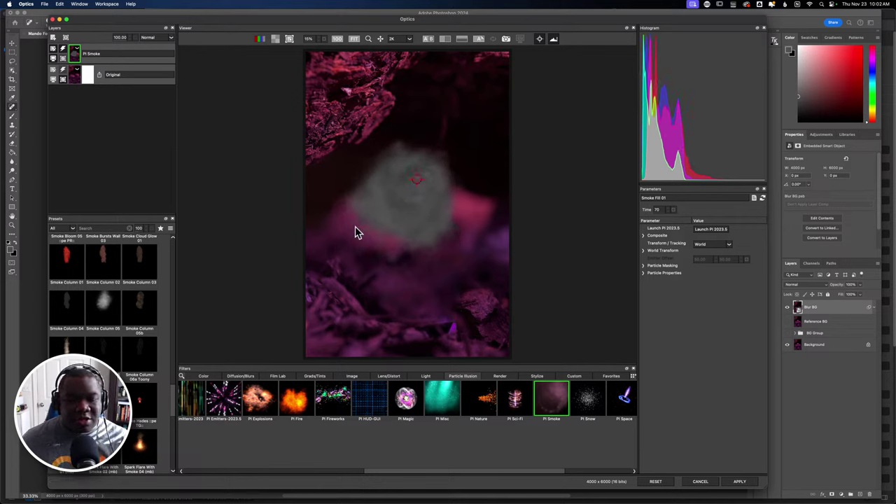
Try the Swirl Mist 02 and Vapor Stew 01 smoke presets on the image
scroll(98, 356, down, 5)
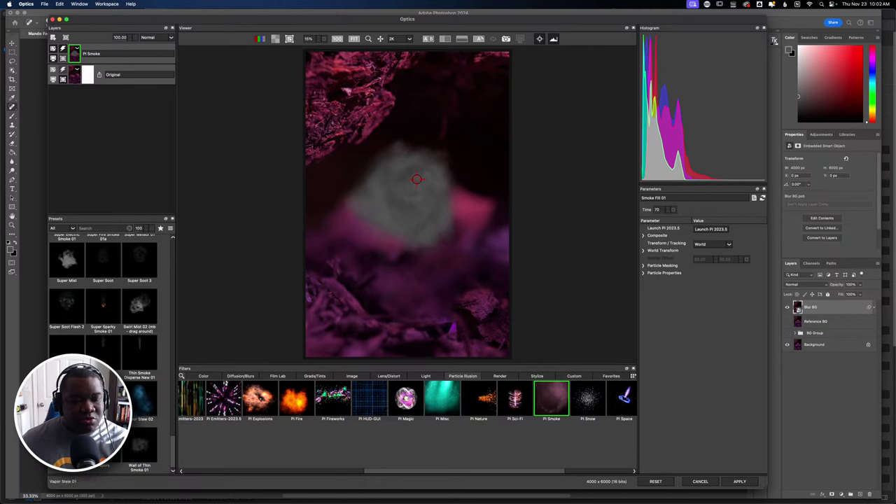
click(141, 306)
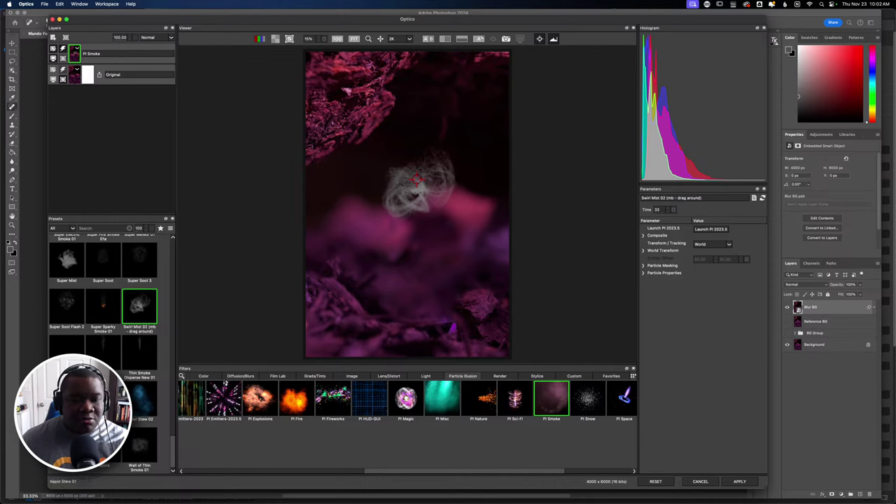
click(103, 399)
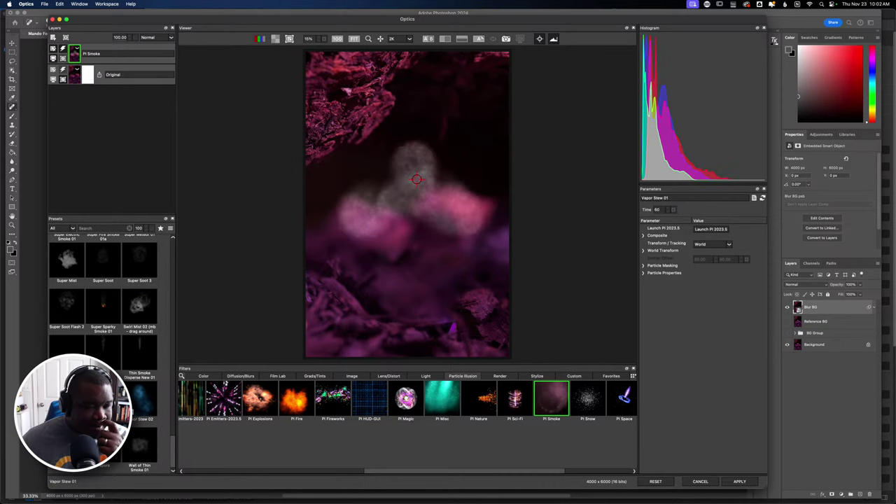
Look through the PI Smoke presets and apply Complex Vapors 05
scroll(140, 413, down, 10)
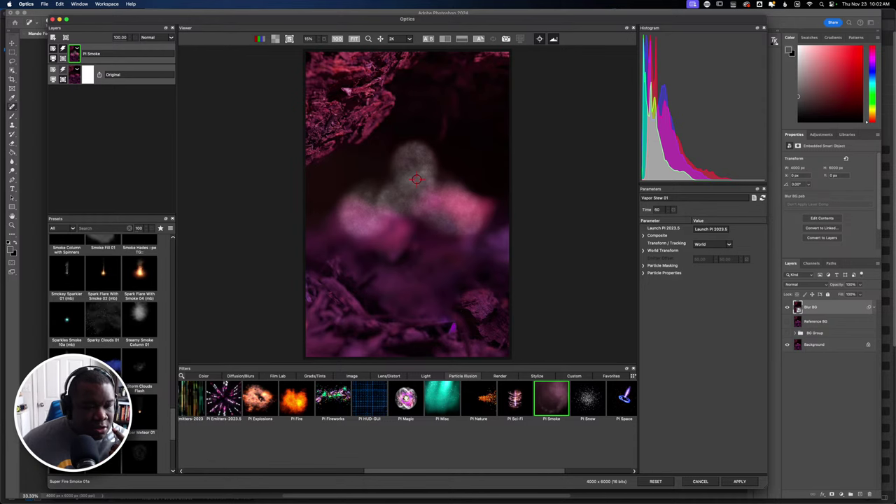
scroll(140, 413, down, 10)
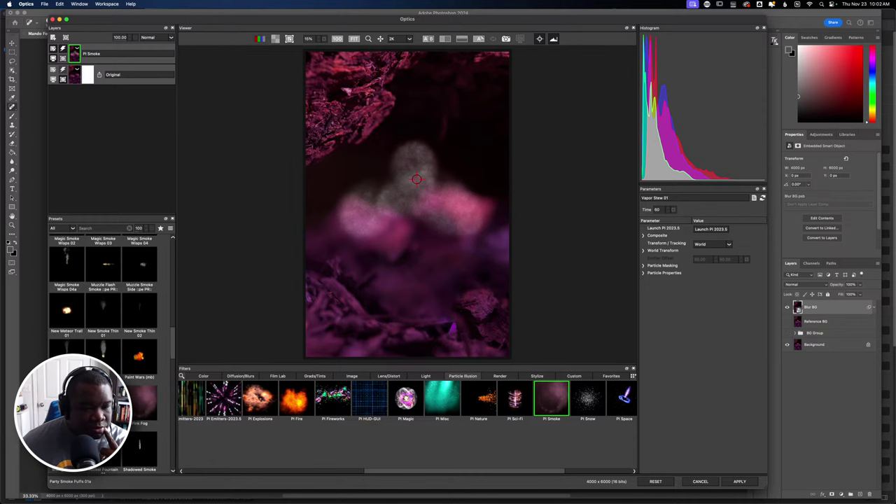
scroll(139, 413, up, 15)
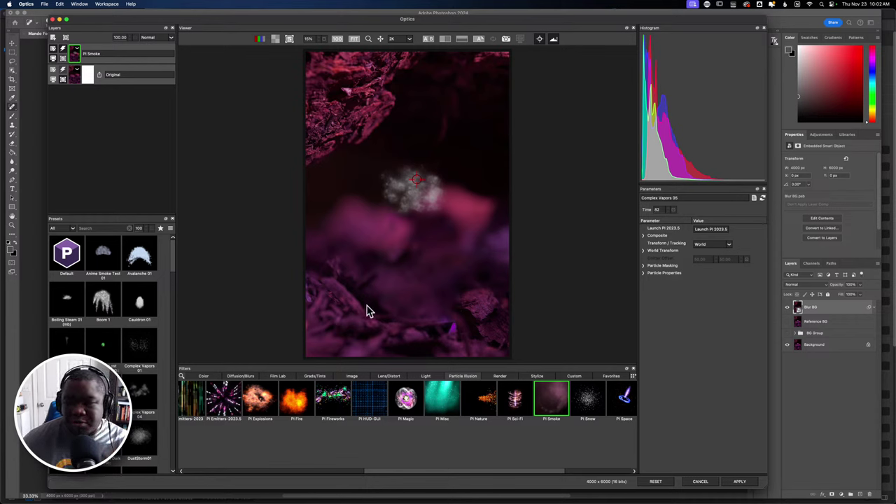
Set the smoke's Master Scale to 500 and move its World Center down to about 54, 52
click(645, 251)
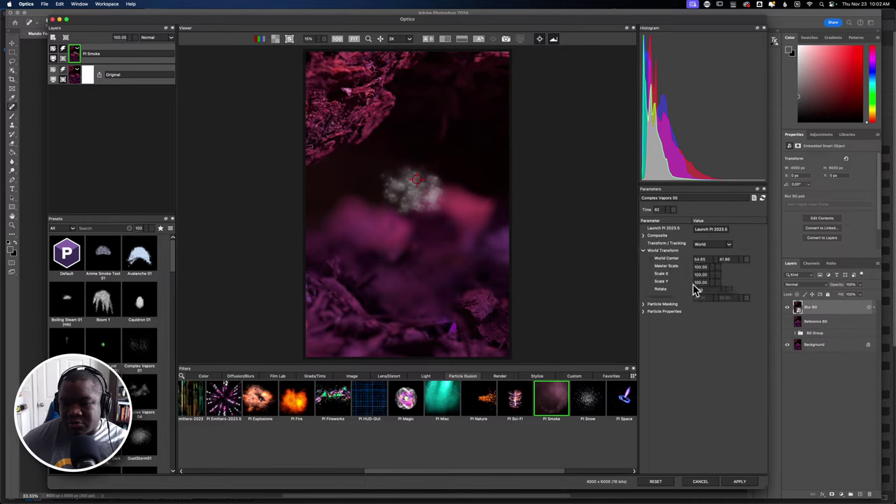
drag(699, 267, 851, 264)
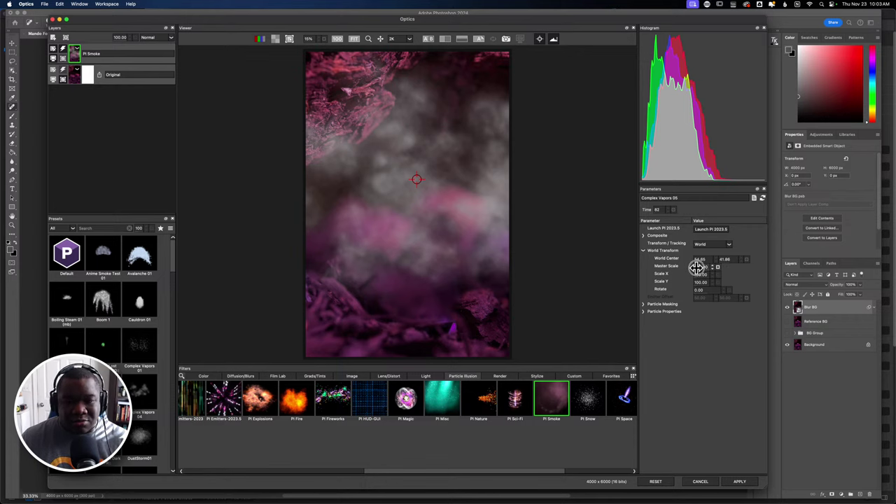
drag(697, 267, 729, 266)
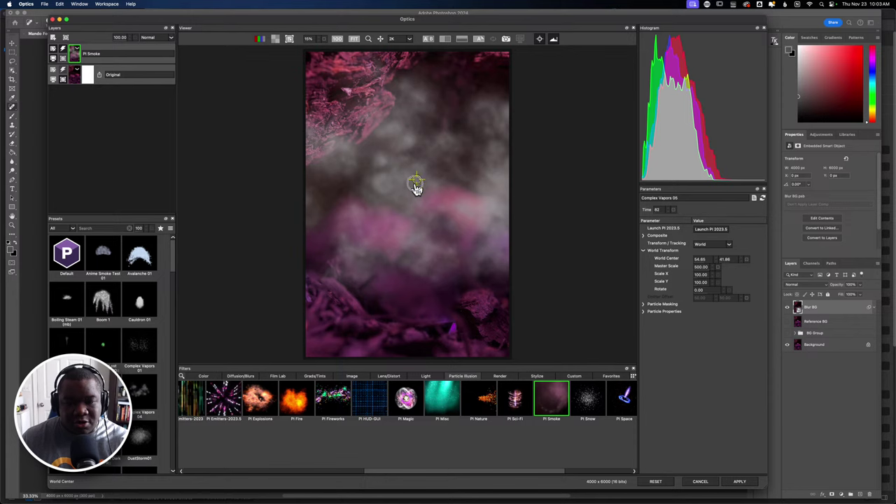
drag(417, 187, 413, 212)
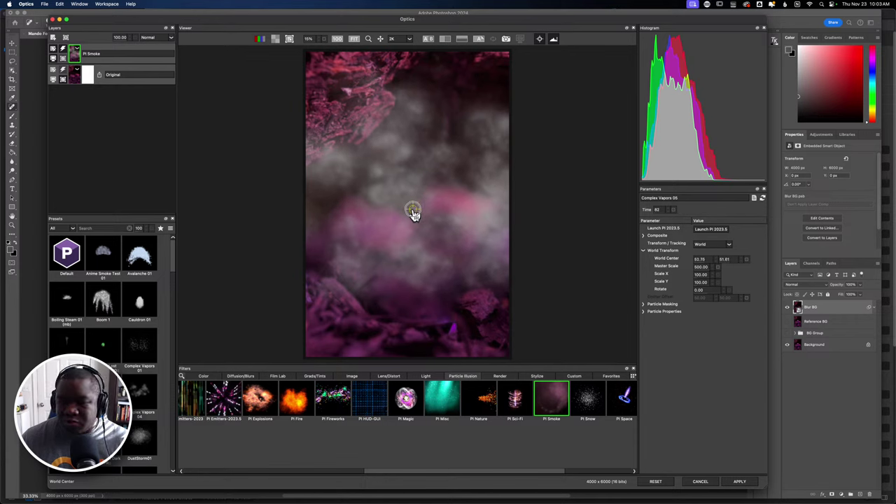
Set the smoke's particle properties to Life 197, Number 73, Velocity 240 and Motion Randomness 109
click(644, 251)
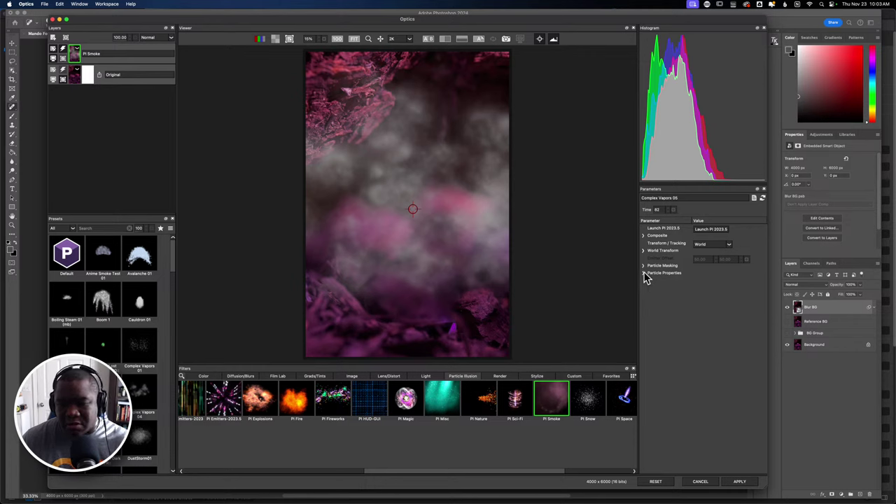
click(643, 273)
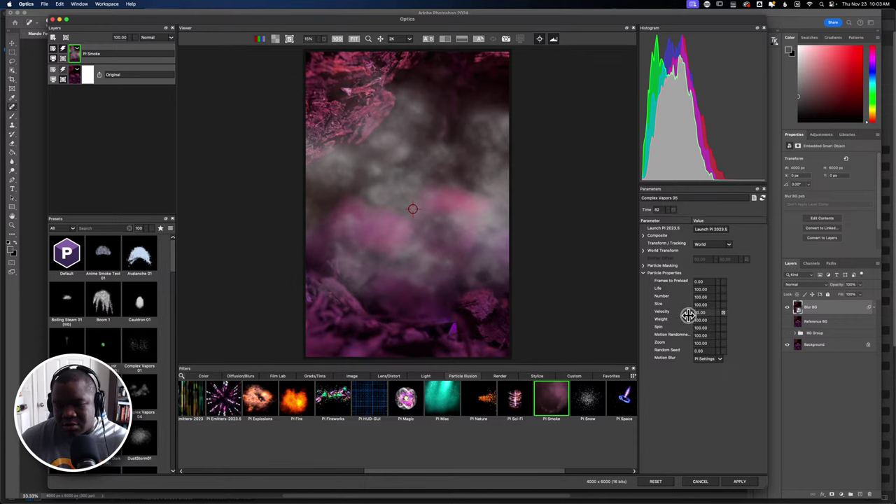
mouse_move(689, 316)
mouse_down()
mouse_move(663, 317)
mouse_move(745, 315)
mouse_move(728, 322)
mouse_move(703, 311)
mouse_move(700, 296)
mouse_move(769, 301)
mouse_move(692, 308)
mouse_up()
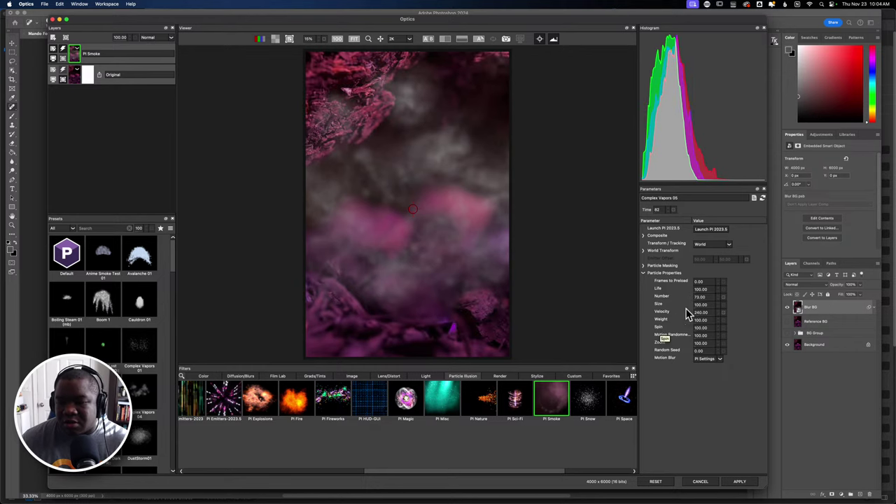
drag(698, 290, 735, 291)
drag(737, 291, 735, 290)
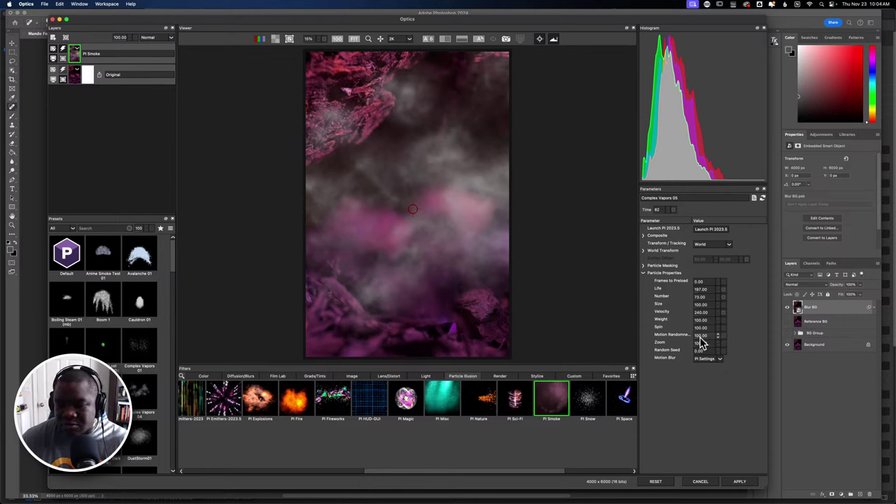
mouse_move(702, 335)
mouse_down()
mouse_move(738, 336)
mouse_move(679, 341)
mouse_move(705, 338)
mouse_move(695, 346)
mouse_up()
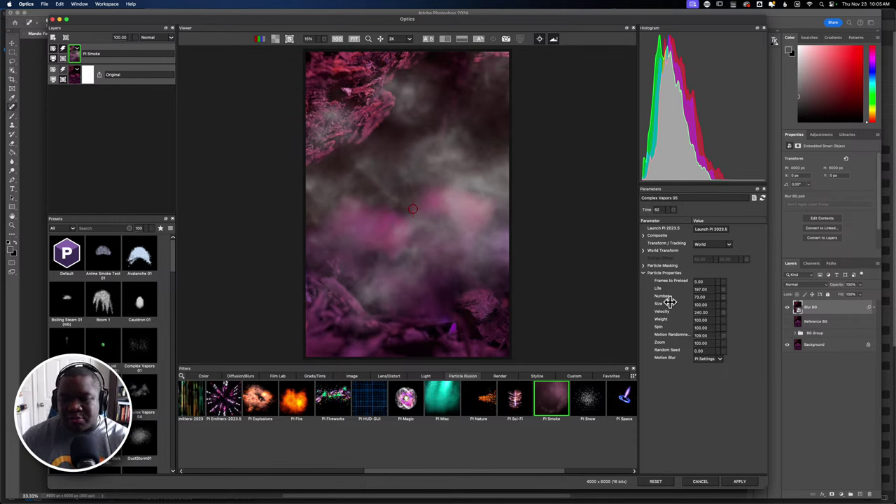
Apply the Optics smoke effect to the Blur BG layer and return to the Photoshop document
click(643, 274)
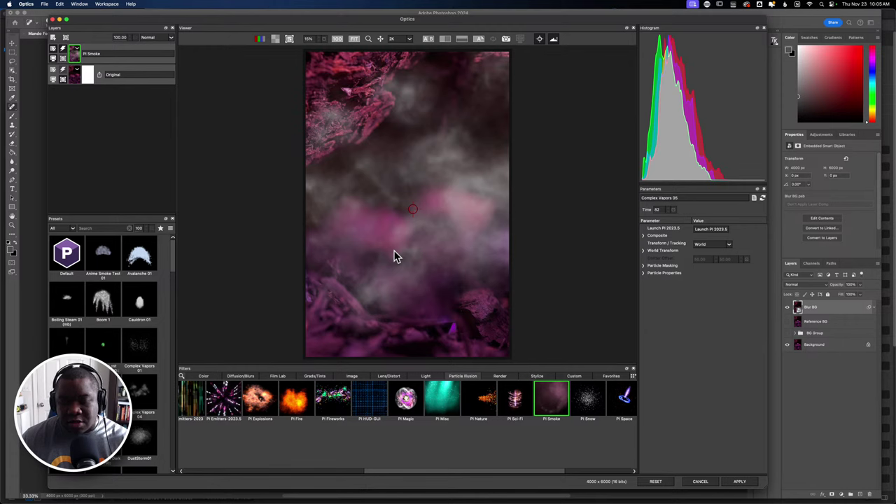
click(737, 482)
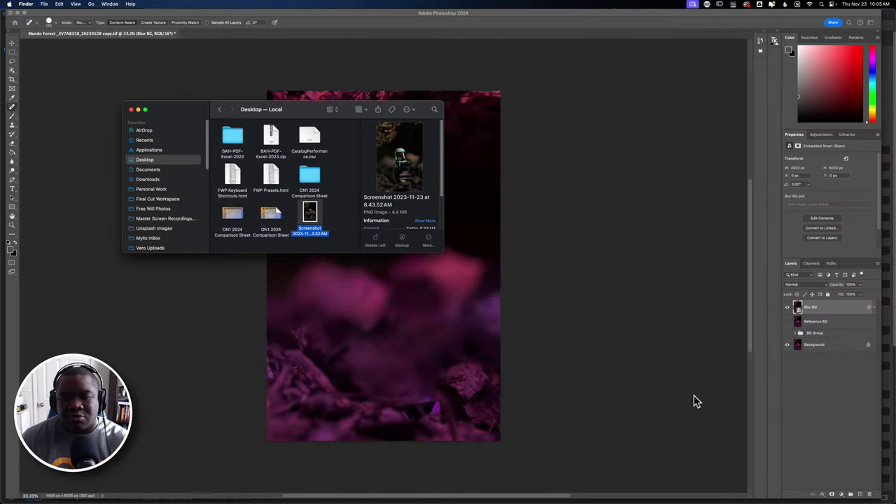
click(555, 131)
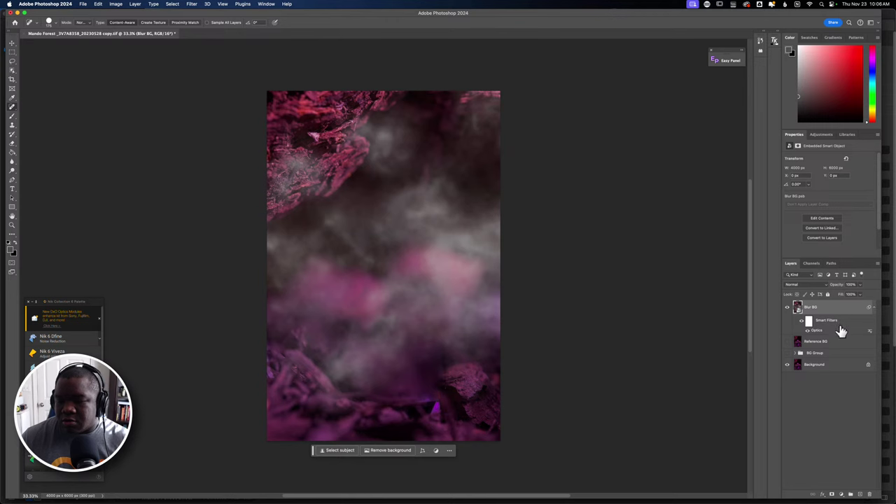
click(808, 321)
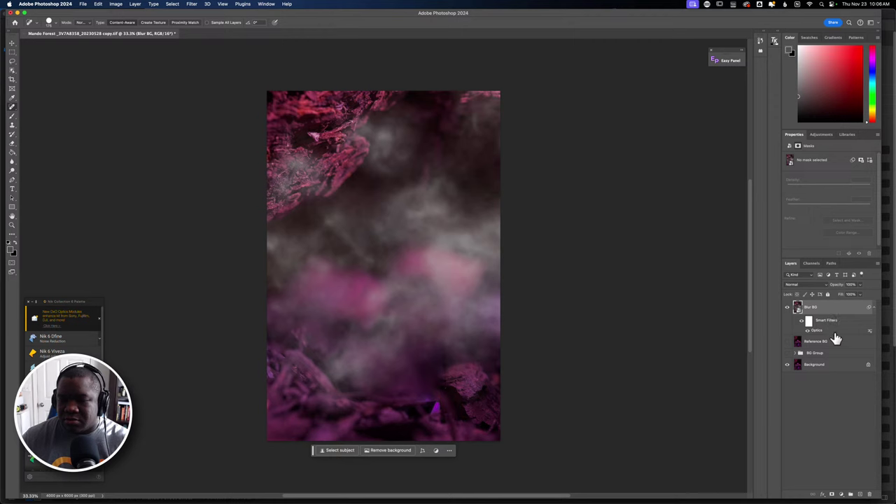
click(821, 399)
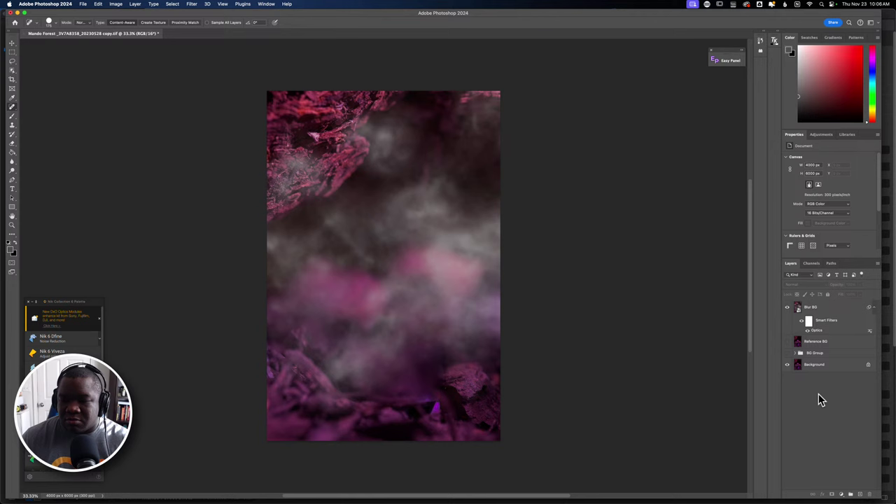
click(814, 310)
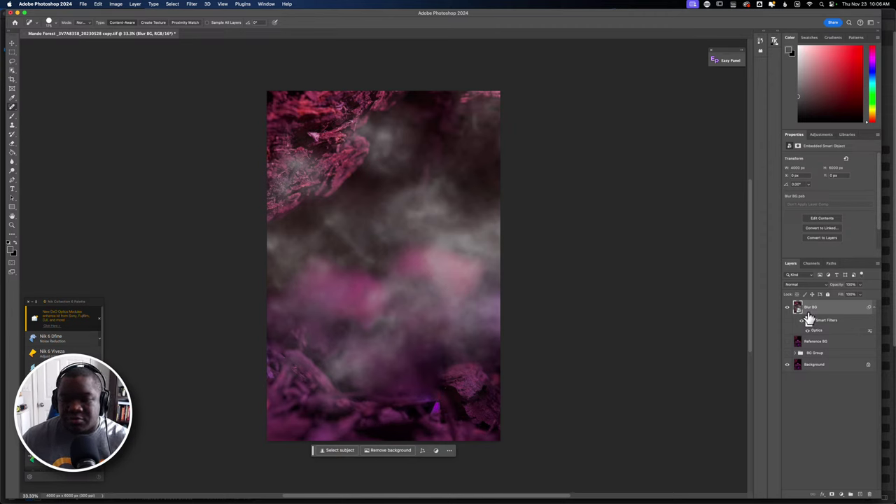
click(196, 5)
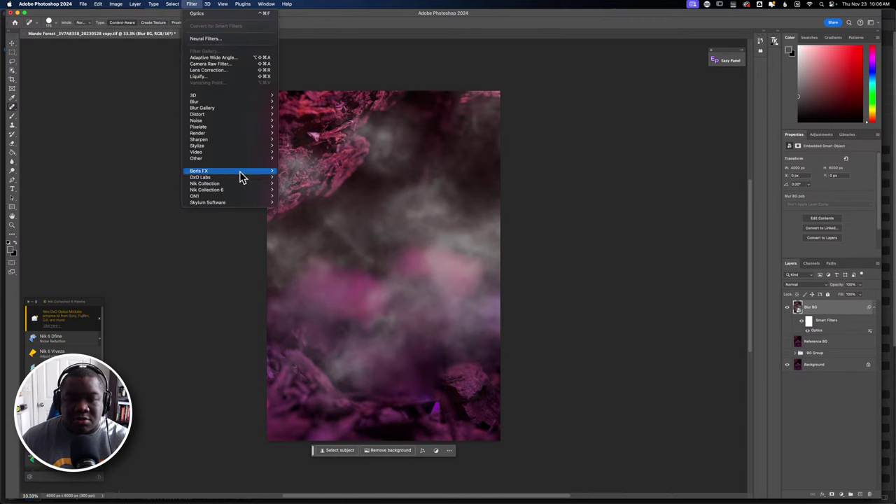
mouse_move(240, 178)
click(294, 172)
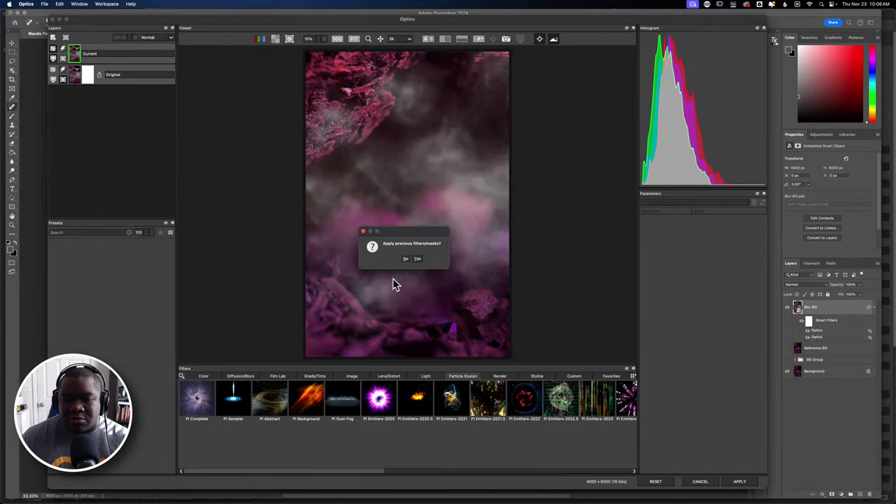
click(406, 259)
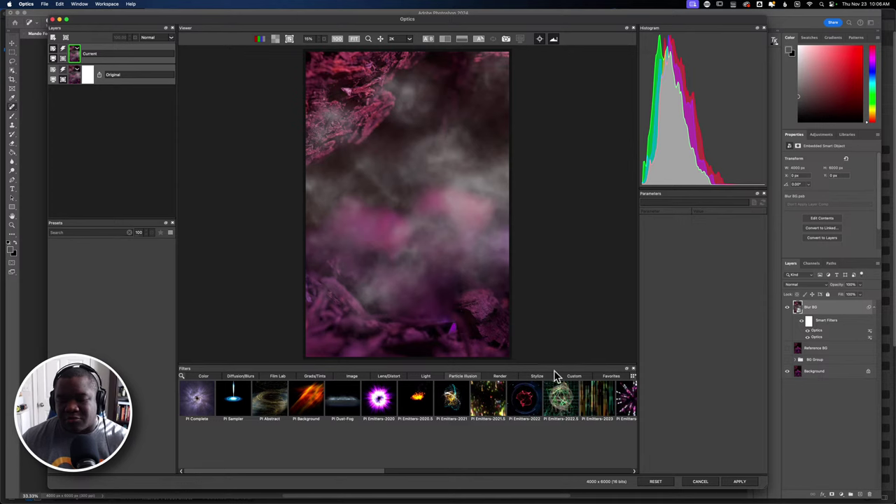
click(702, 482)
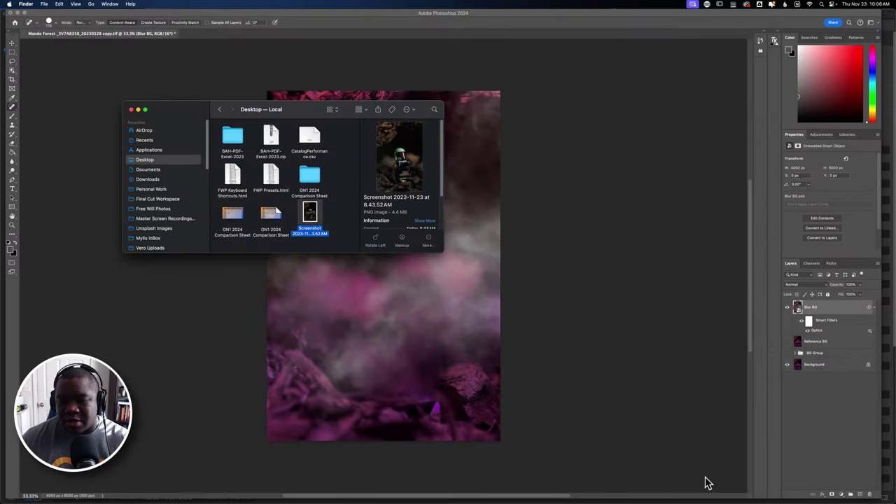
click(820, 340)
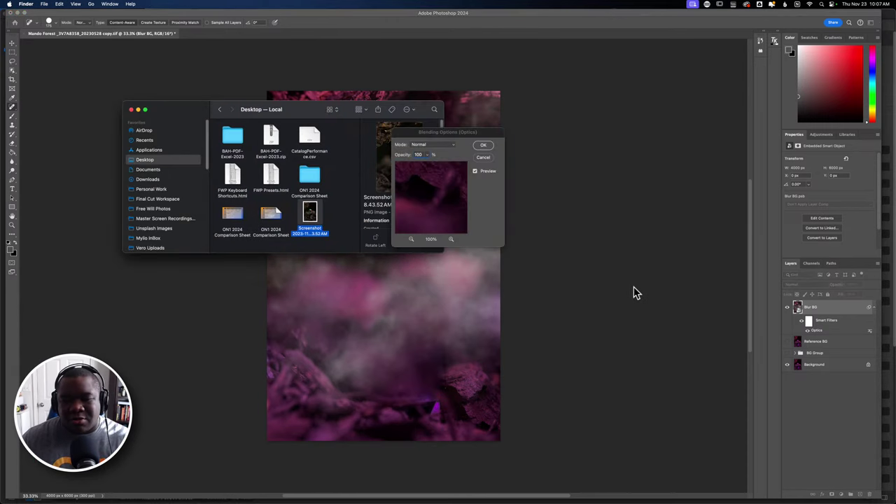
click(484, 160)
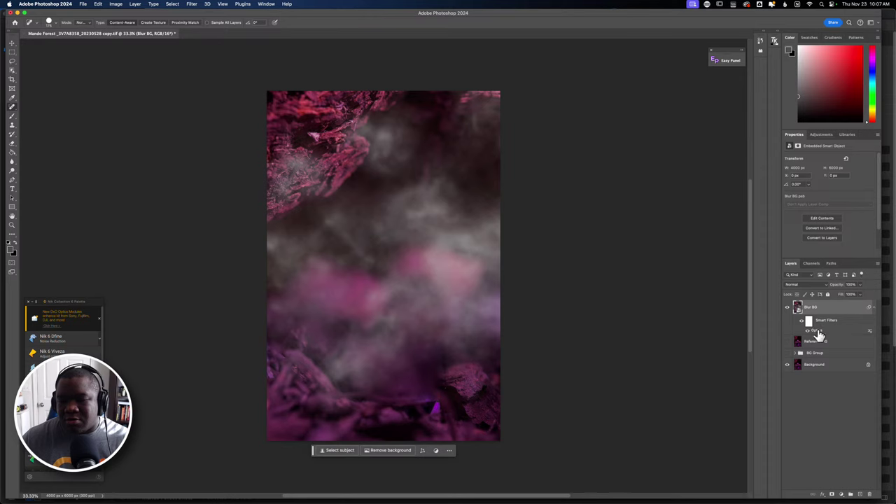
double_click(818, 334)
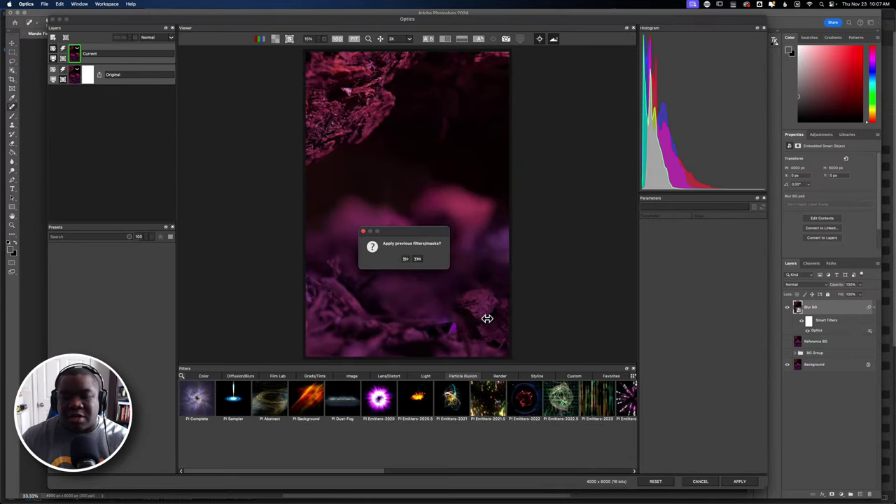
click(406, 259)
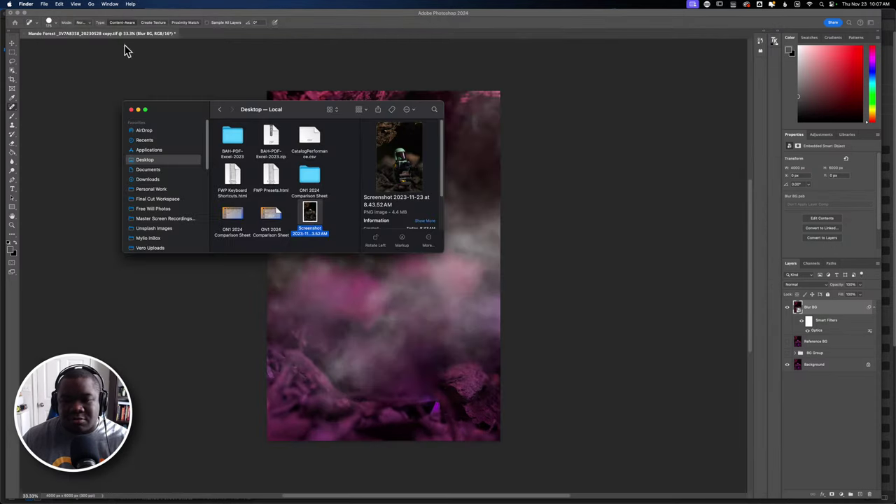
click(492, 269)
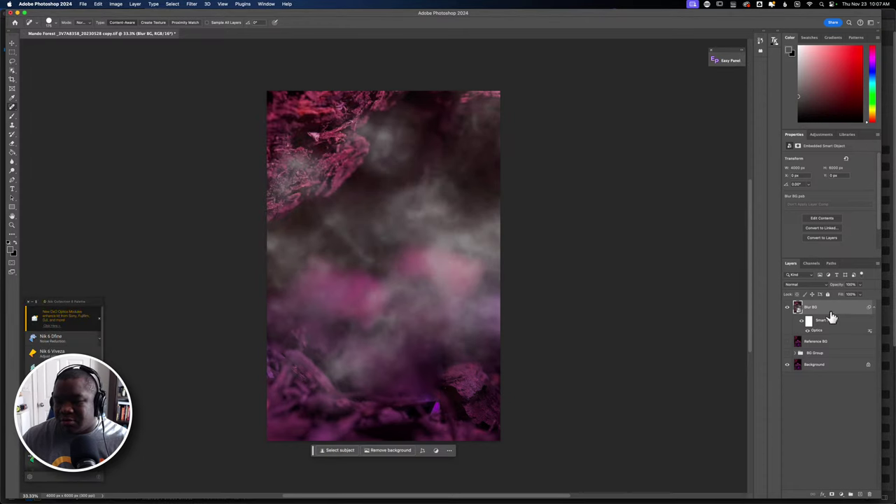
View the contents of the Blur BG smart object and return to the main document without changing anything
double_click(799, 308)
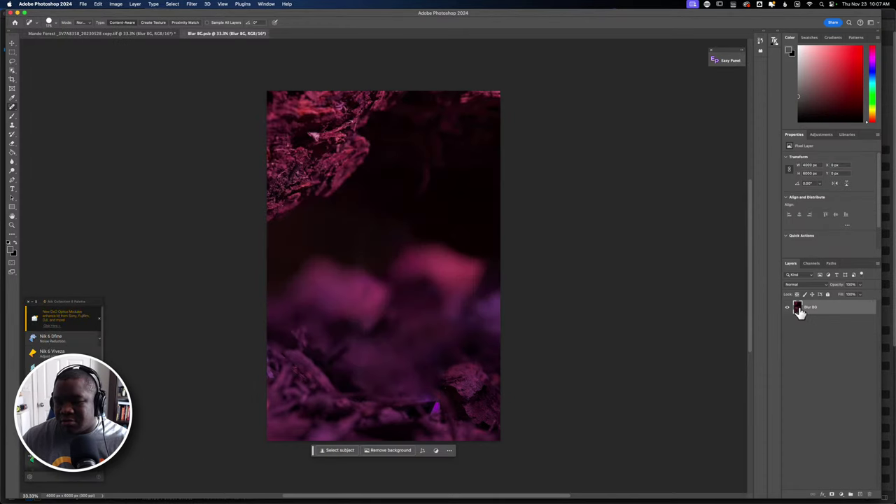
double_click(799, 311)
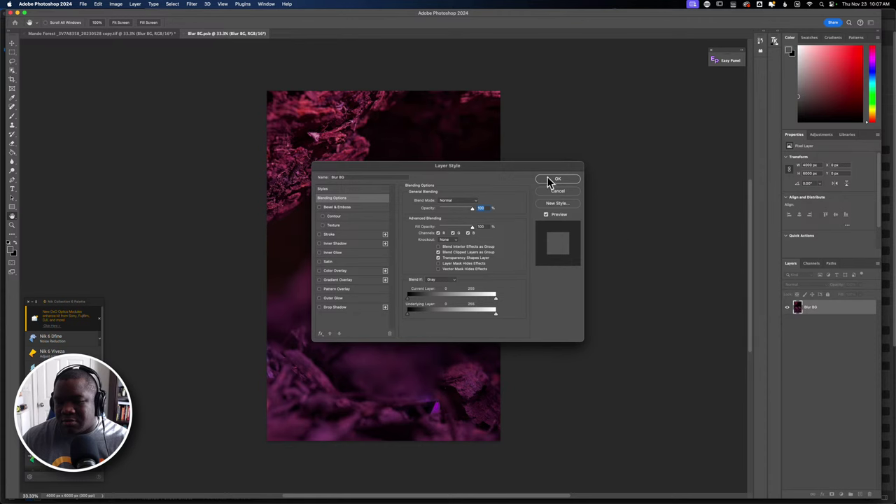
click(555, 191)
key(j)
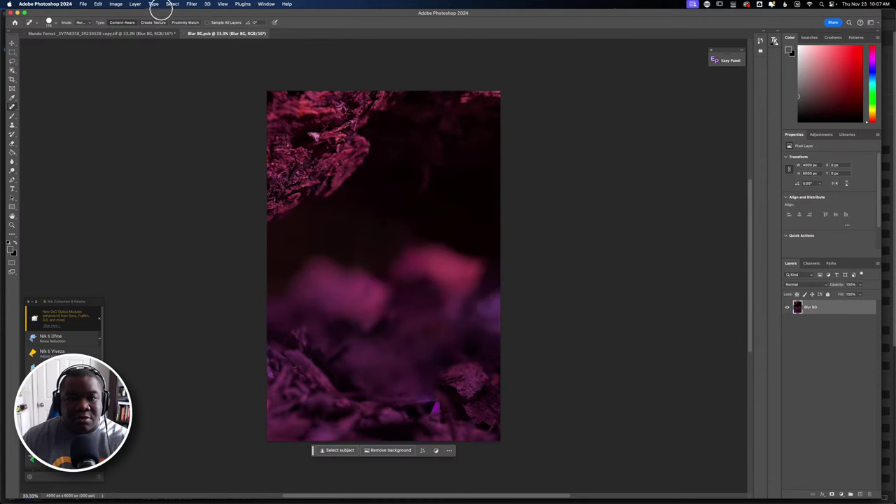
click(183, 32)
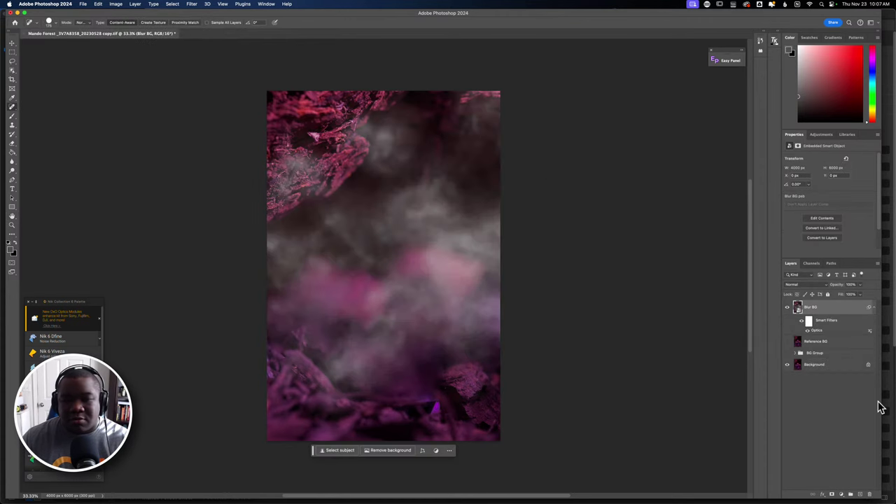
Reopen the existing Optics smart filter on the Blur BG layer with its previous filters and masks applied
double_click(821, 337)
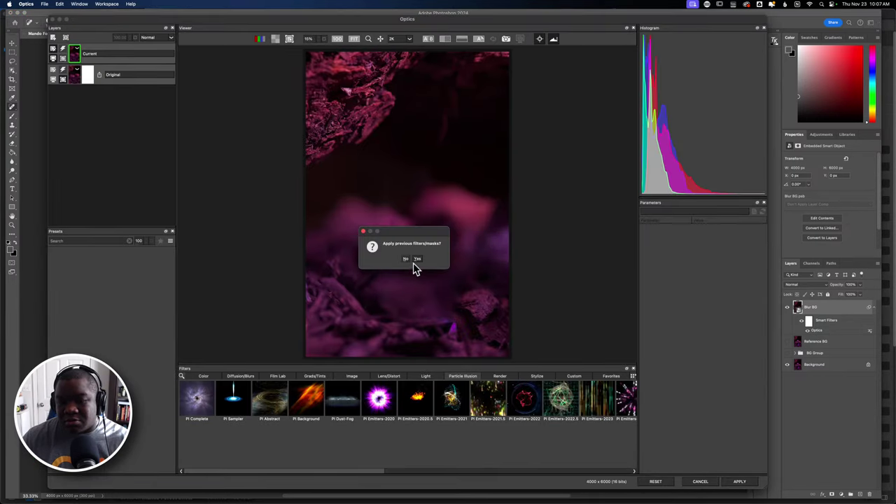
click(418, 259)
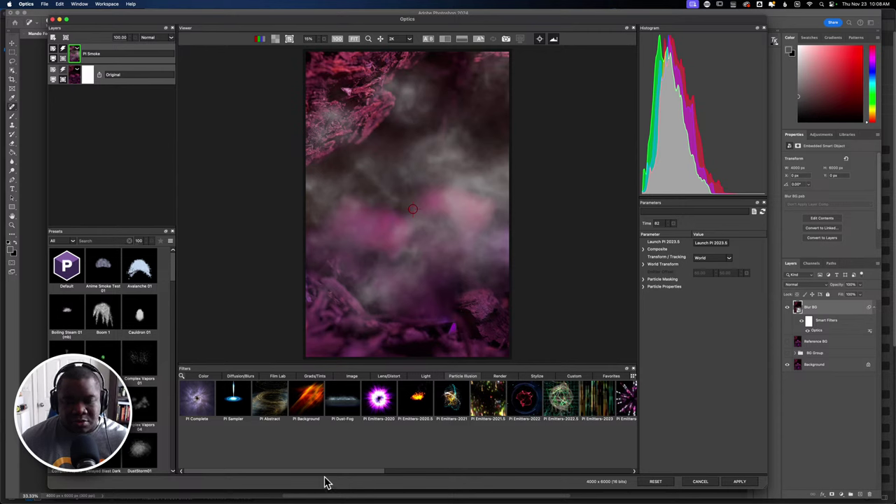
drag(326, 480, 286, 467)
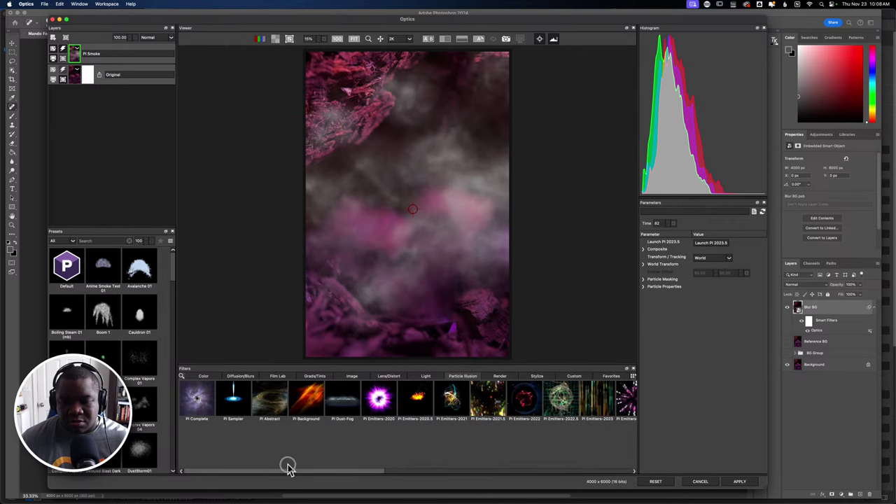
Search the Optics filters for "glow", clear the search and return to the filter categories
click(182, 376)
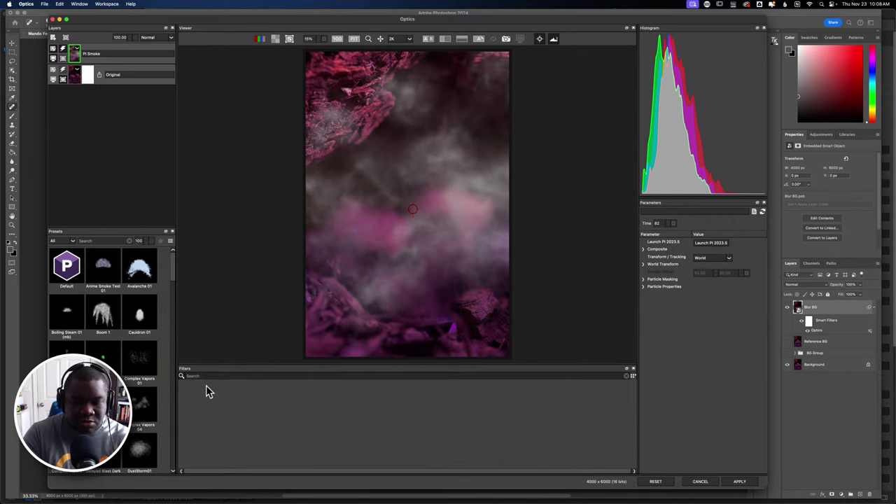
text(glow)
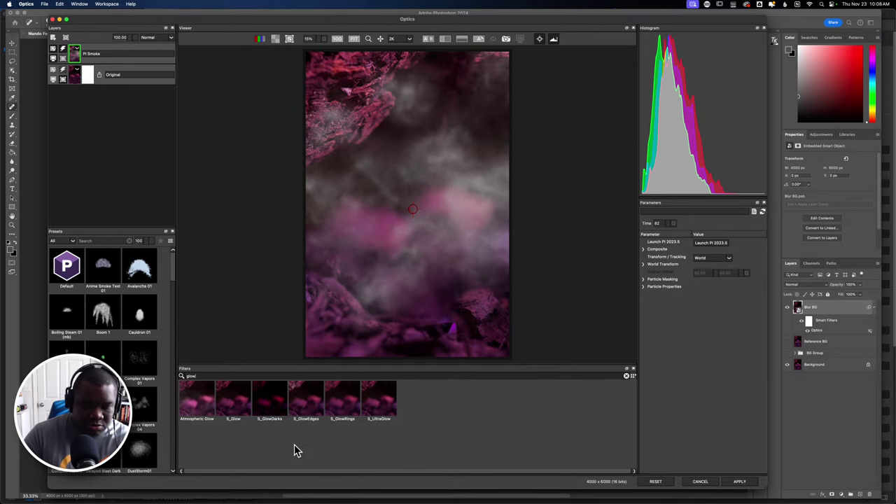
key(BackSpace)
key(BackSpace)
key(BackSpace)
key(BackSpace)
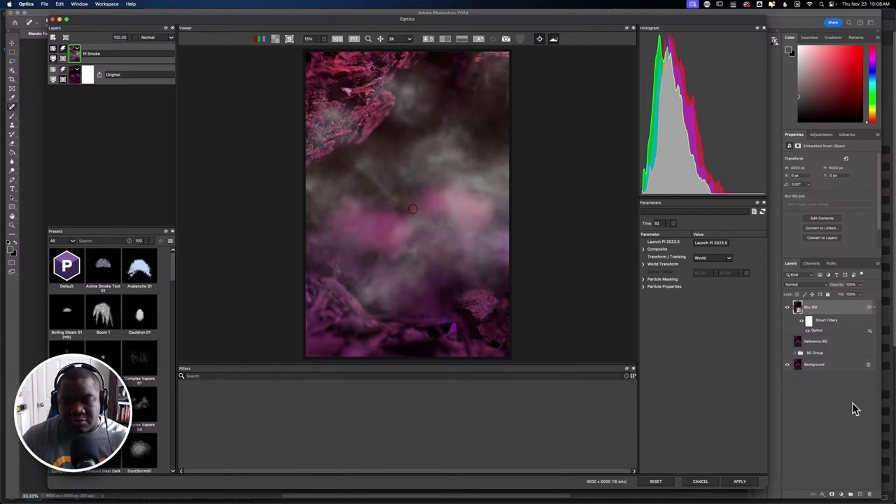
click(633, 376)
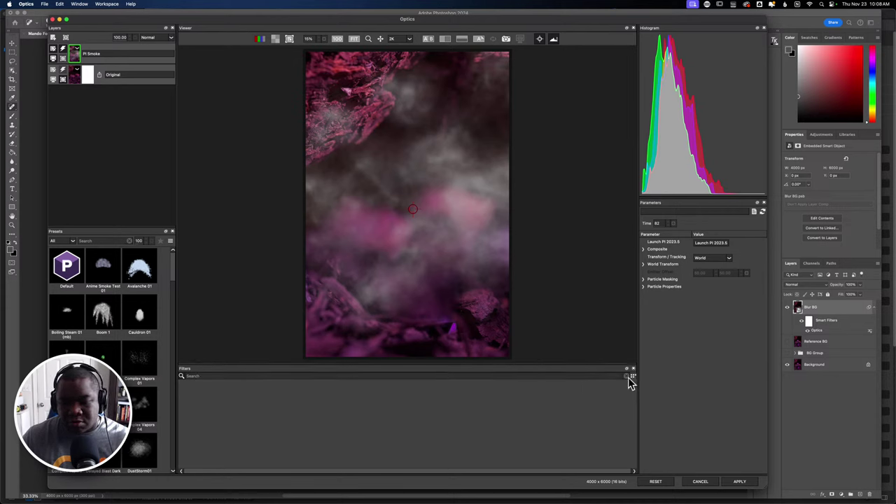
click(182, 378)
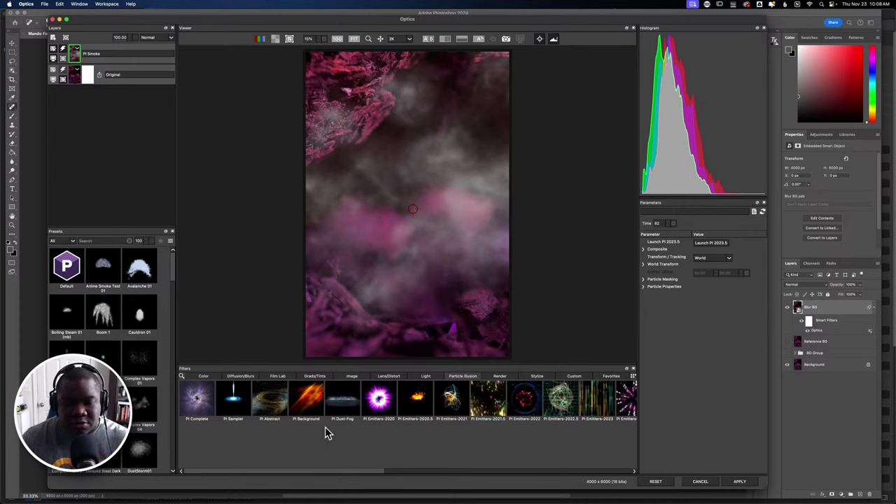
Add a new layer above PI Smoke with the S_LensFlare light filter and its Blue and Ethereal ver2 preset
click(427, 376)
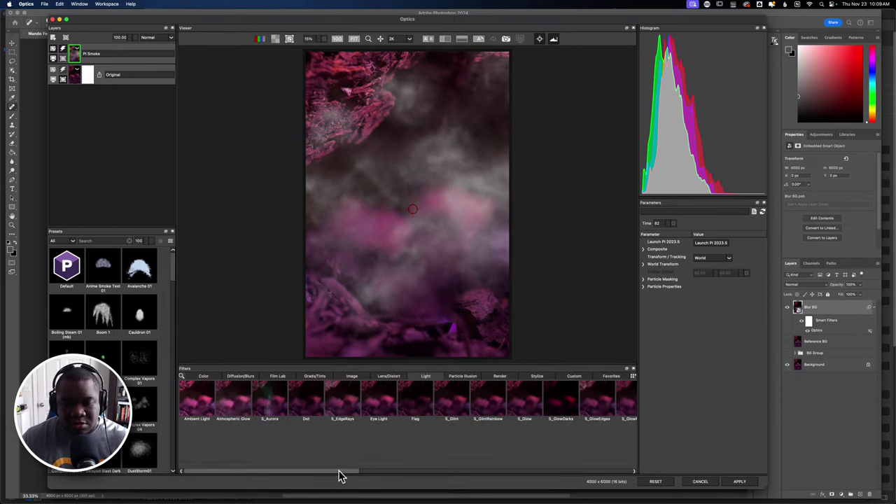
drag(339, 471, 464, 488)
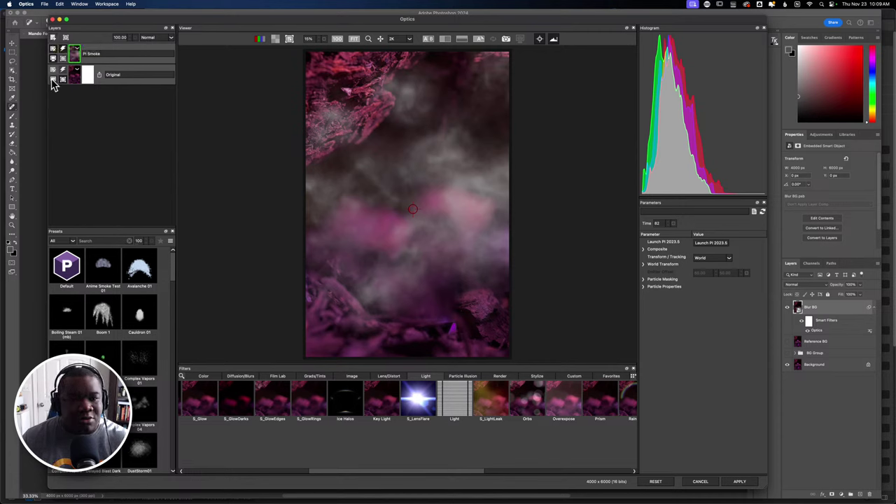
click(54, 35)
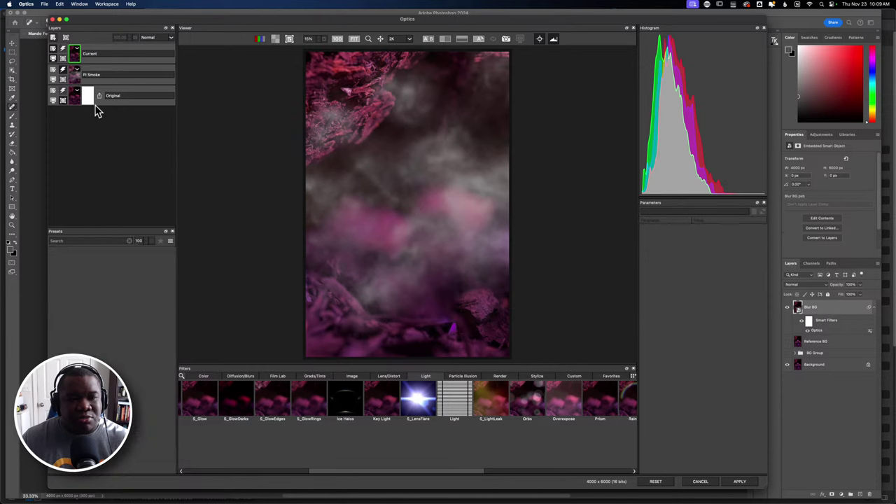
click(423, 404)
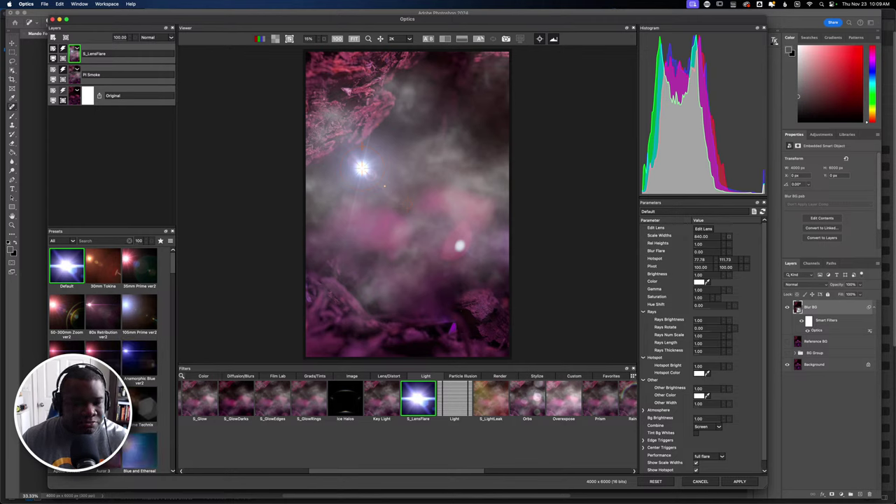
click(135, 447)
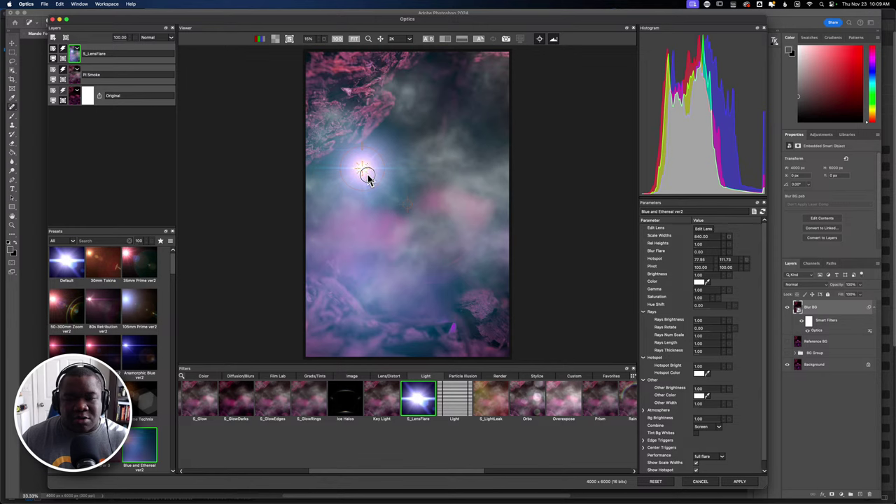
Enlarge the lens flare to a Scale Widths of about 2,335 and place its hotspot near the image centre, at about 95.65, 103.02
drag(377, 182, 391, 184)
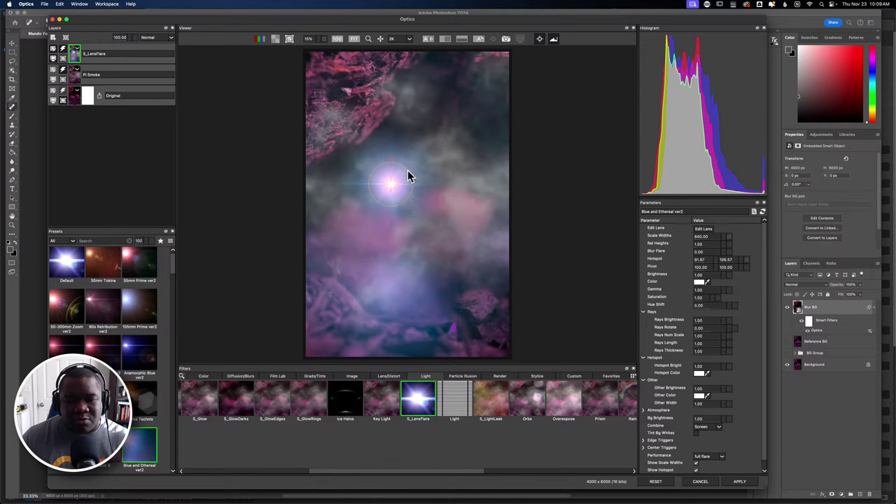
drag(408, 172, 443, 154)
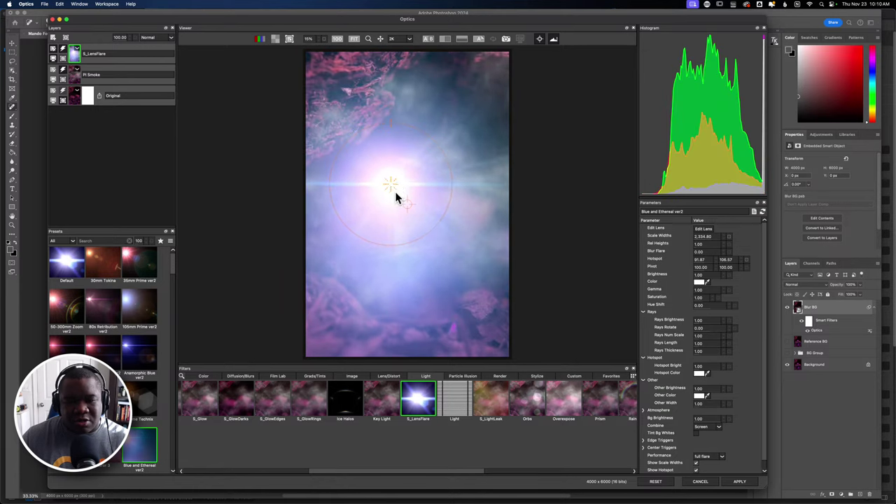
drag(396, 194, 397, 194)
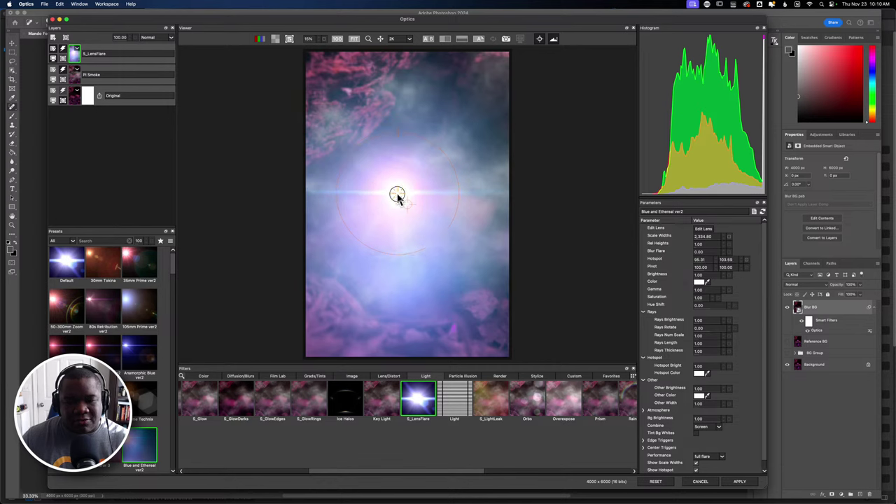
drag(397, 198, 399, 198)
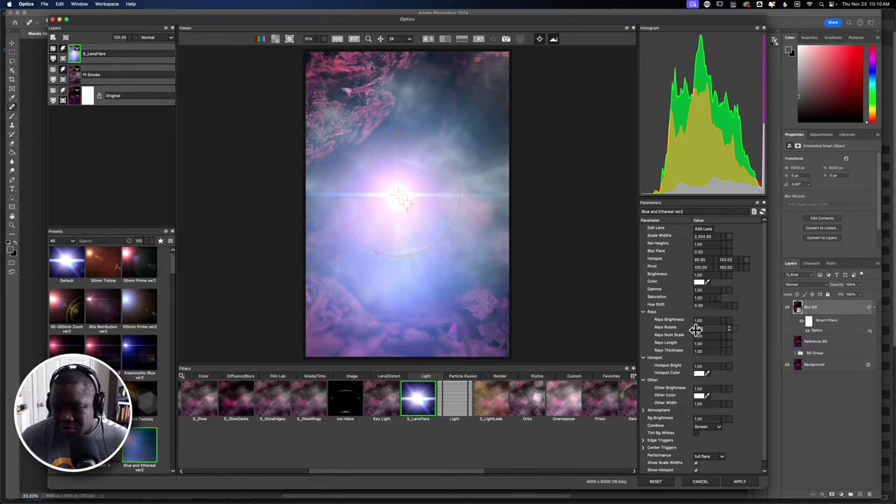
Reposition the lens flare's hotspot near the image centre, at about 93.69, 103.36
scroll(704, 383, down, 1)
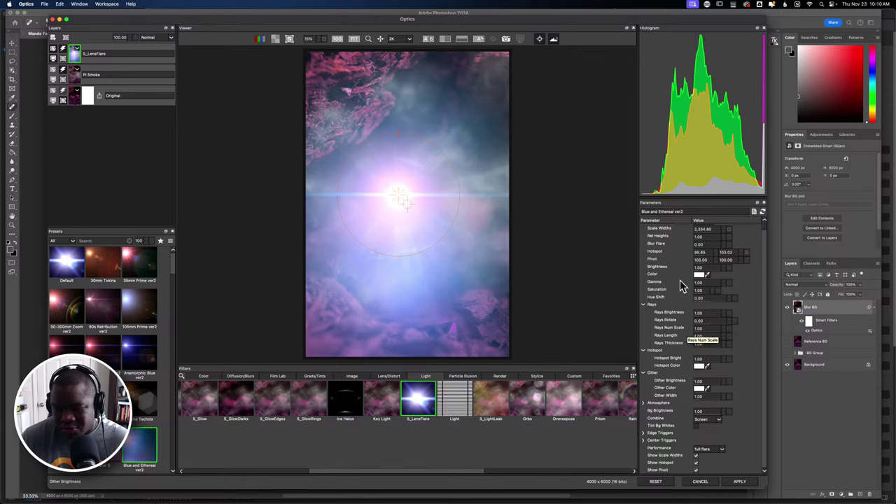
mouse_move(698, 254)
mouse_down()
mouse_move(672, 257)
mouse_move(699, 254)
mouse_up()
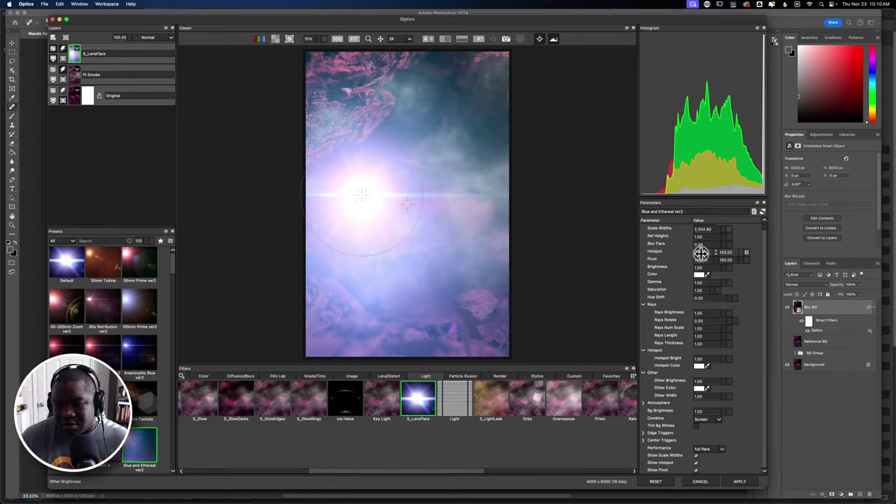
drag(701, 253, 702, 253)
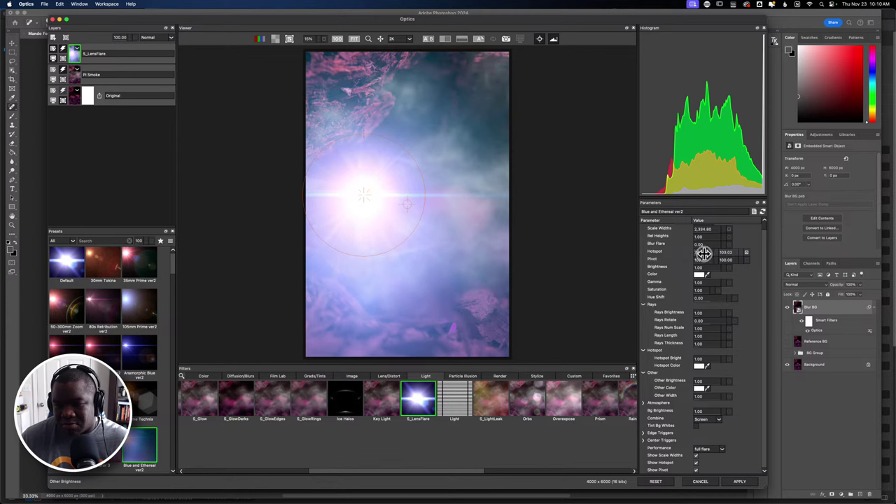
drag(704, 253, 701, 252)
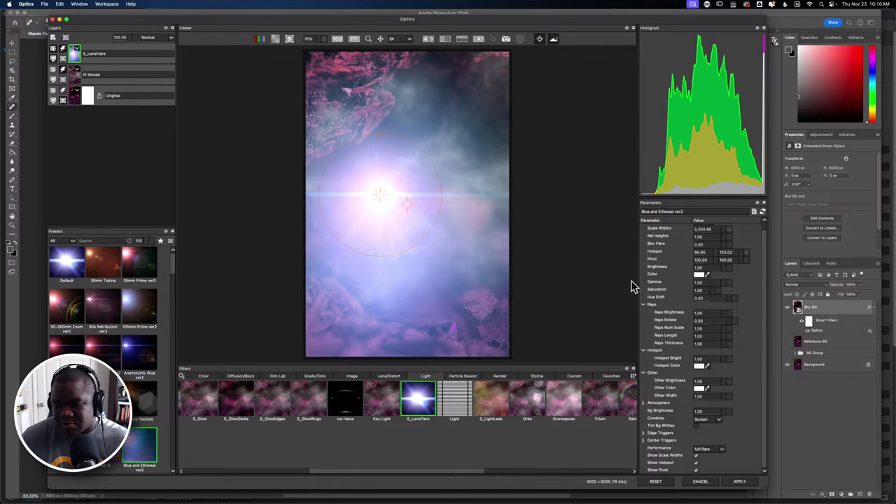
drag(381, 198, 396, 198)
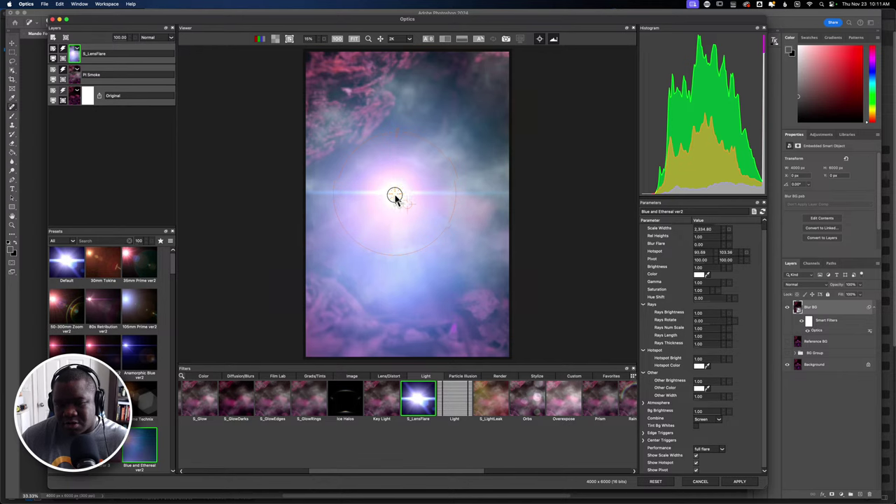
Set the lens flare's Brightness to 60
click(701, 268)
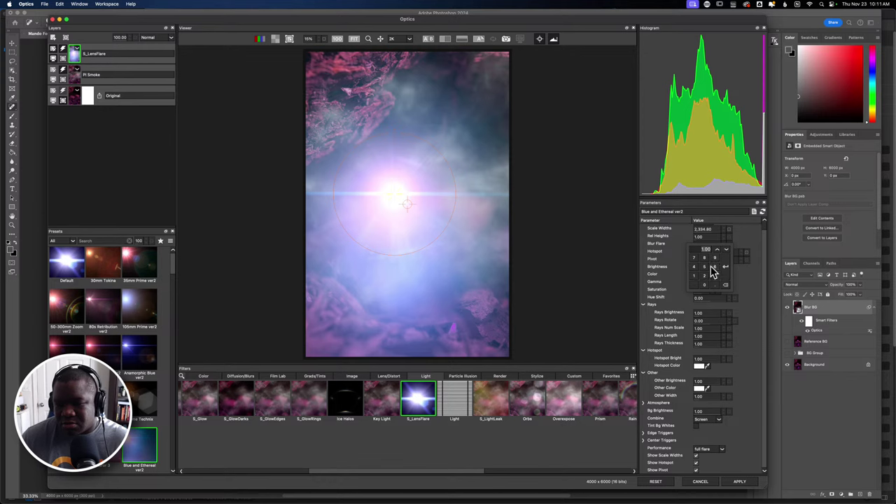
click(715, 268)
click(704, 285)
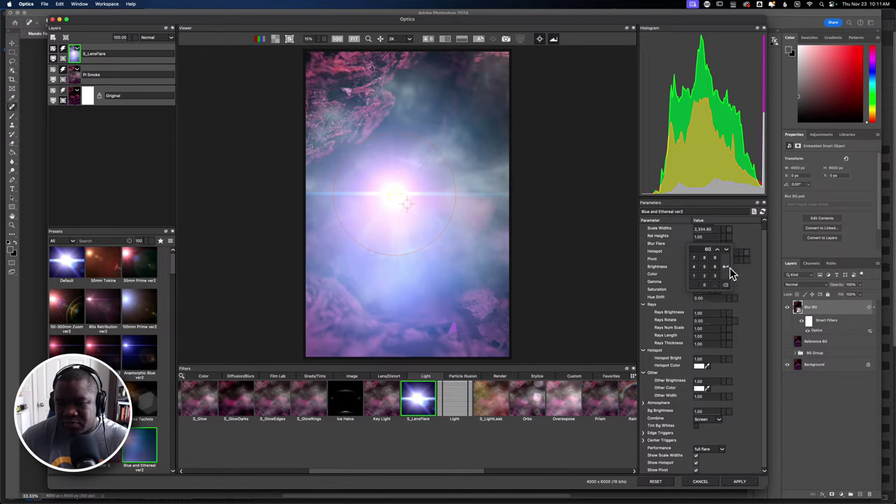
click(728, 269)
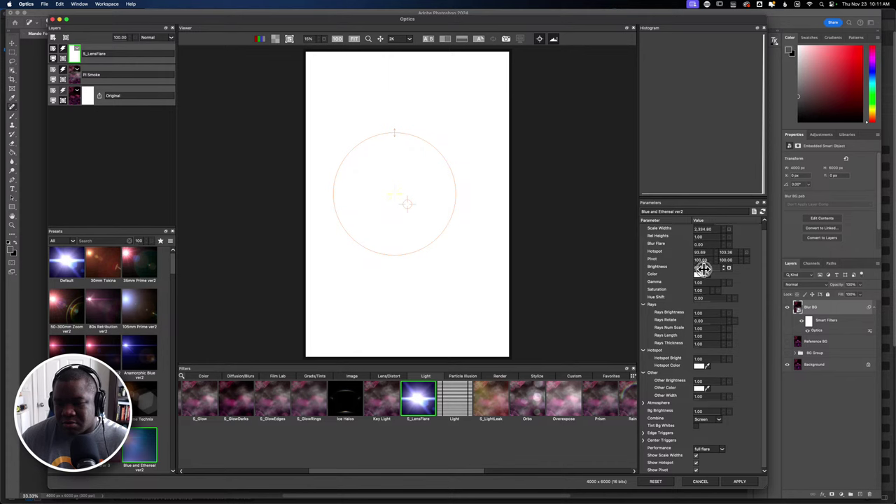
Set the lens flare's Brightness to 0.60
click(704, 269)
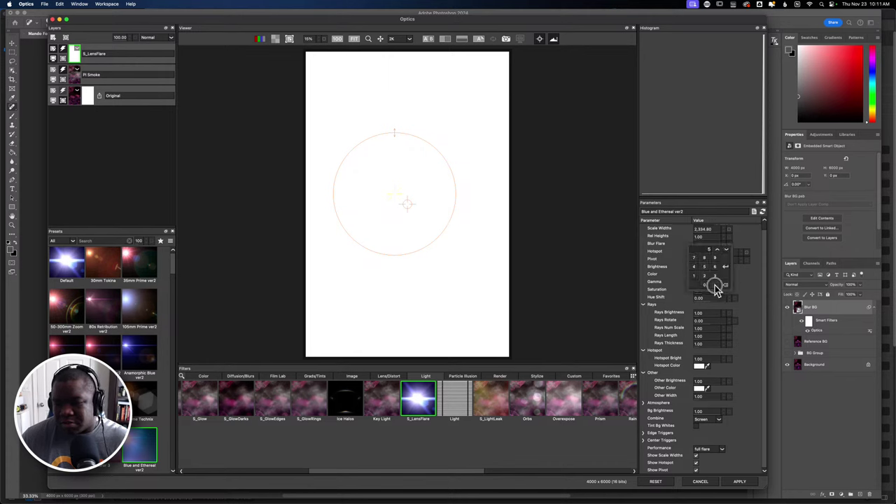
click(715, 285)
click(726, 286)
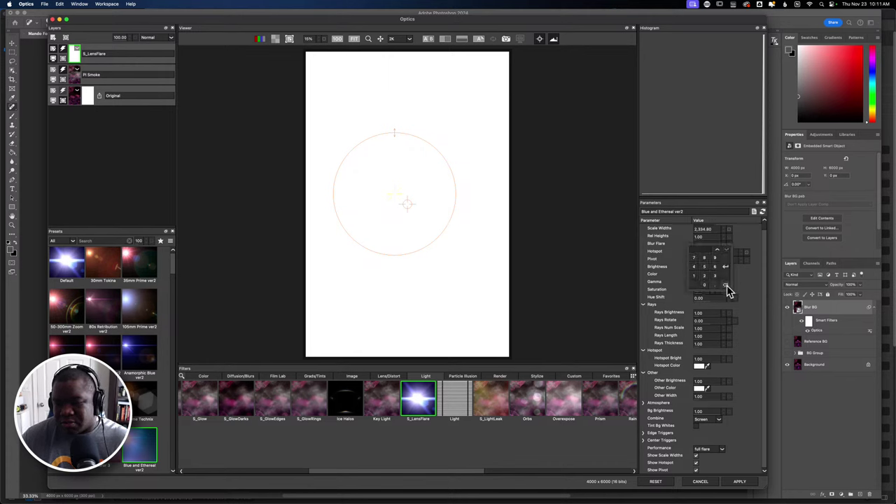
click(715, 284)
click(715, 266)
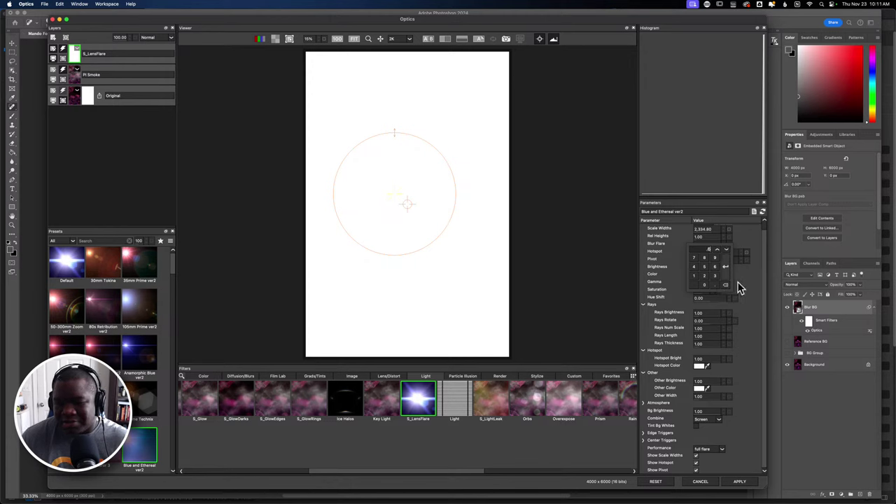
click(741, 287)
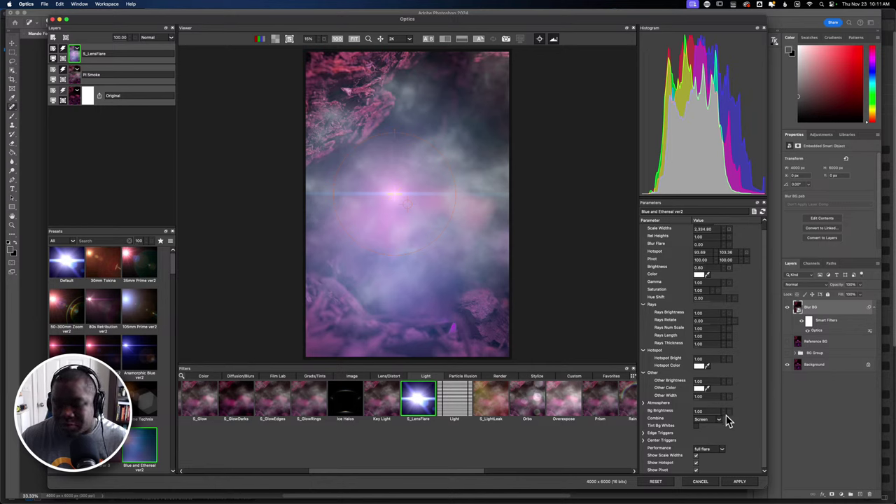
Lower the lens flare's Bg Brightness to about 0.46 and apply the Optics effects to the Blur BG layer
drag(707, 412, 684, 413)
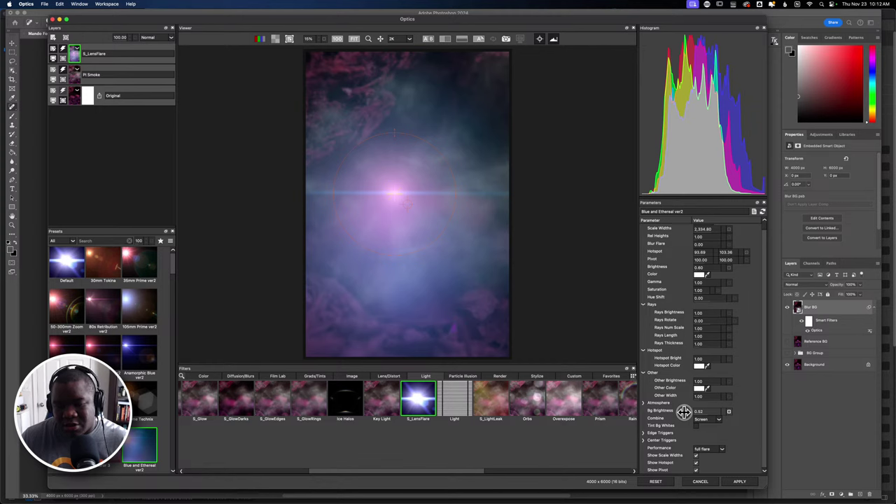
drag(684, 413, 683, 412)
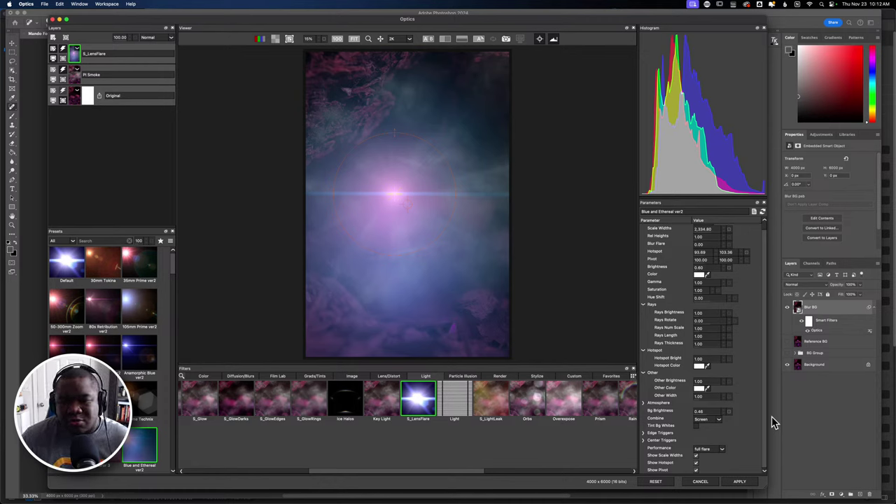
click(741, 485)
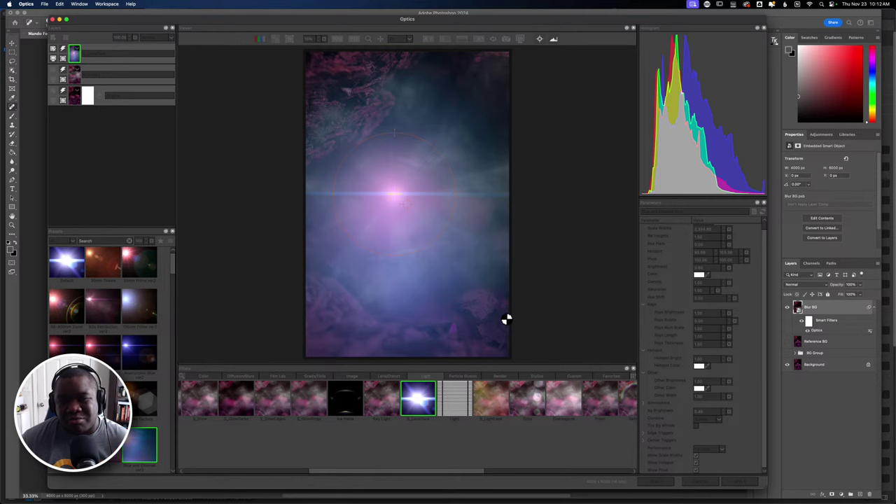
key(Escape)
key(Return)
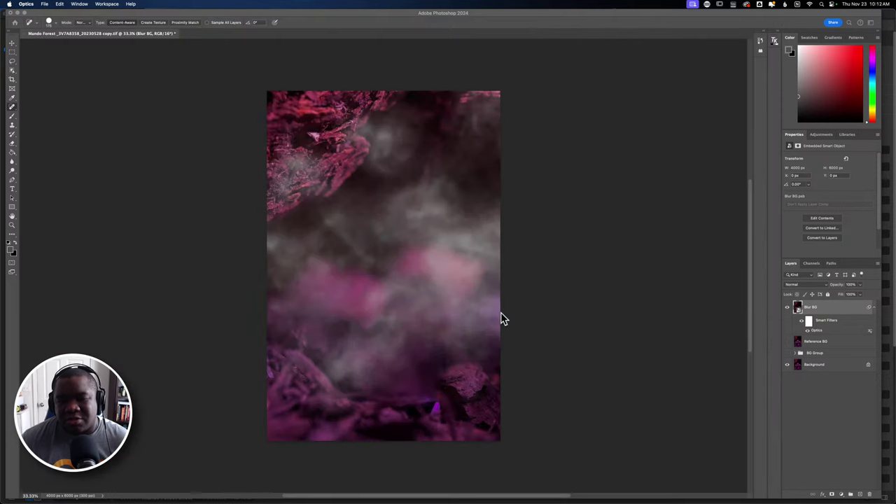
key(super+n)
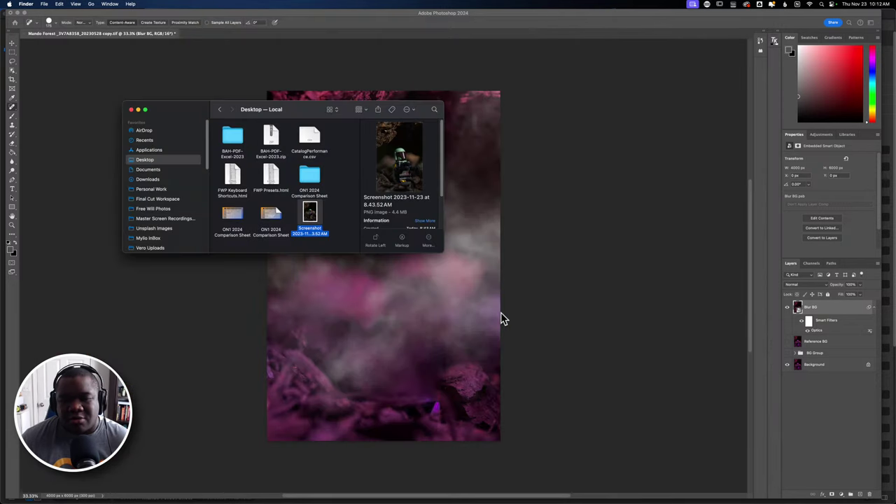
click(131, 110)
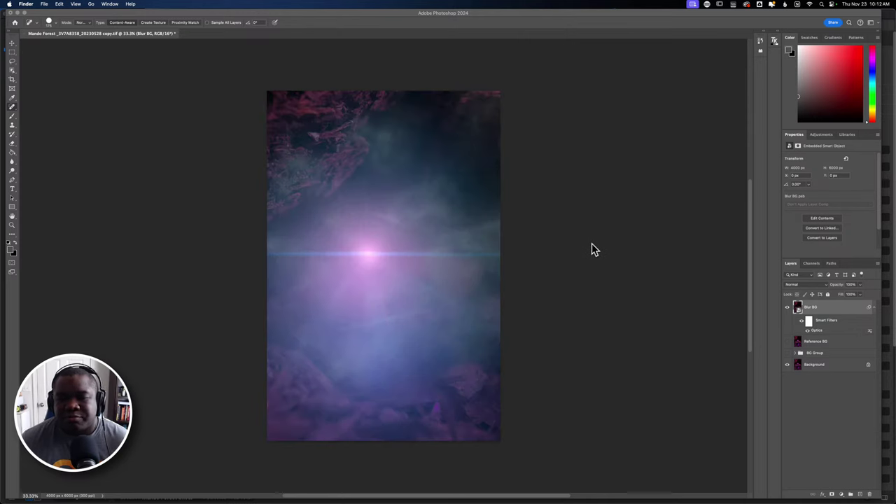
Try the Blend If sliders in Blur BG's layer style and accept with the Current Layer white limit at 254
double_click(863, 313)
drag(490, 166, 688, 101)
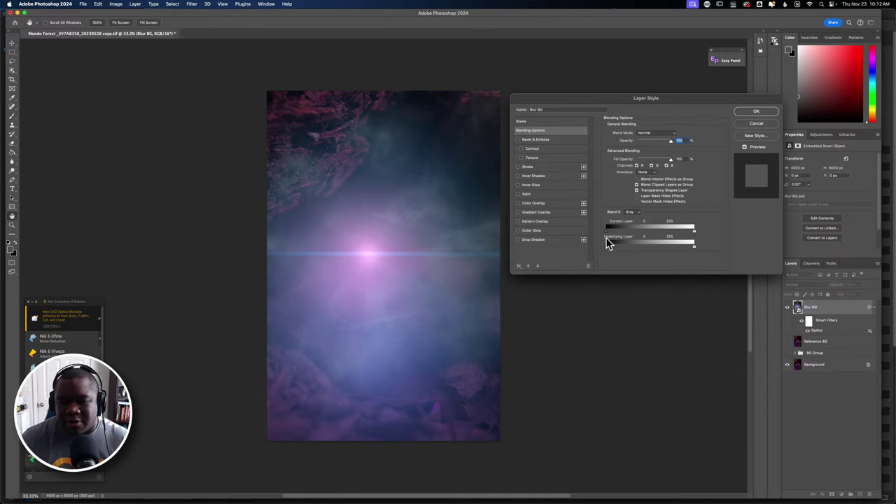
drag(610, 234, 593, 244)
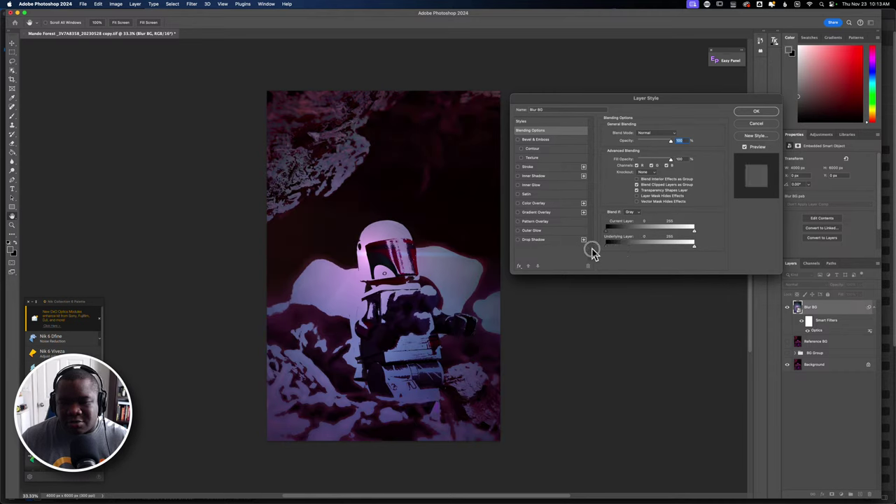
drag(694, 230, 723, 248)
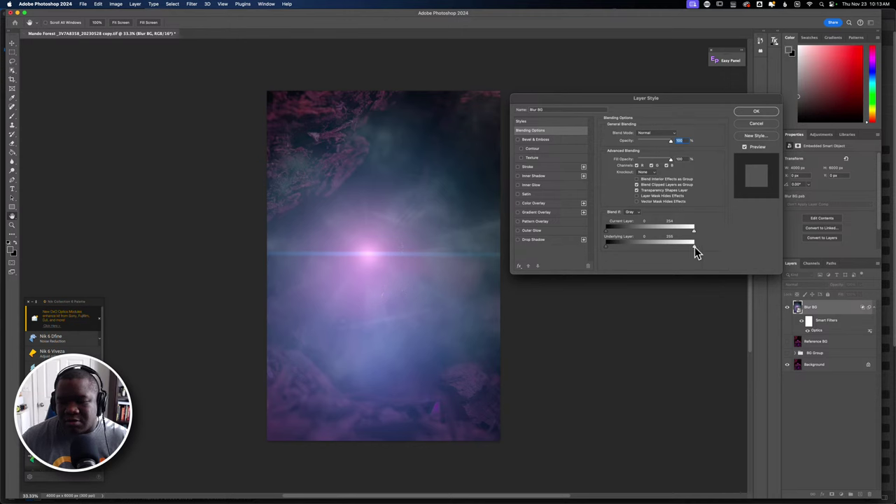
mouse_move(694, 246)
mouse_down()
mouse_move(685, 248)
mouse_move(700, 246)
mouse_up()
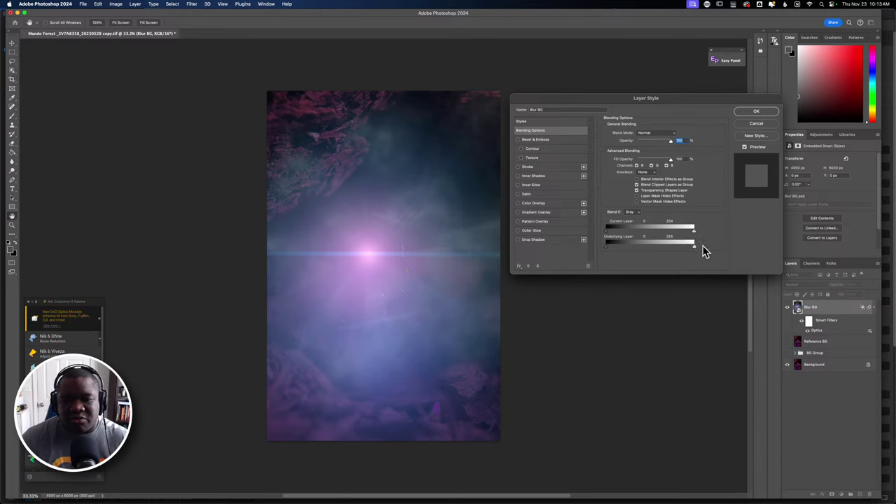
click(755, 112)
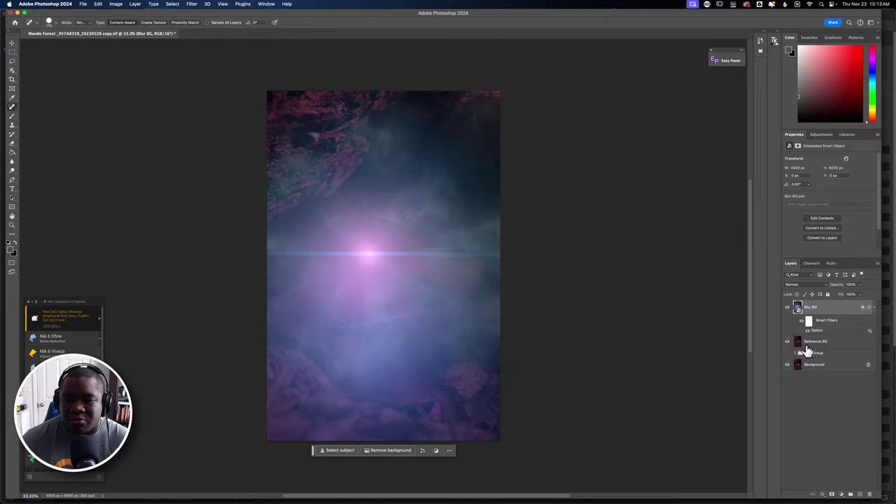
Move the Reference BG layer above Blur BG and delete everything around its subject using an inverted subject selection
click(809, 347)
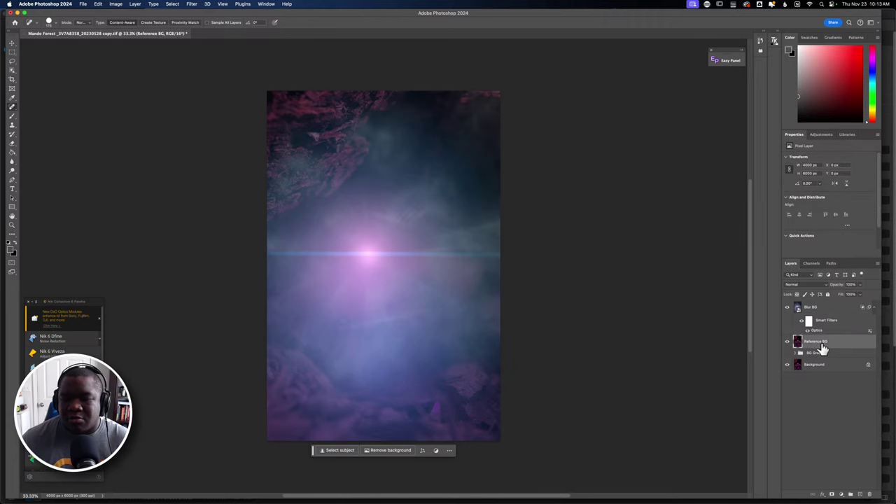
drag(823, 348, 814, 308)
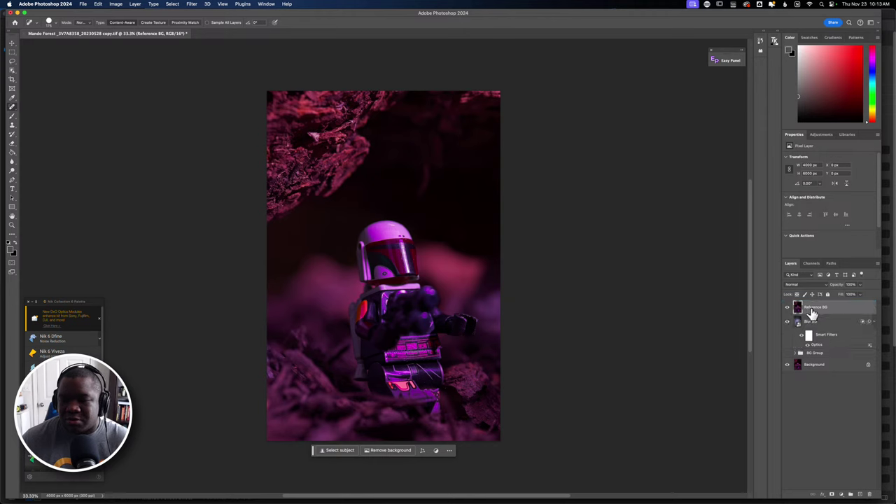
click(334, 451)
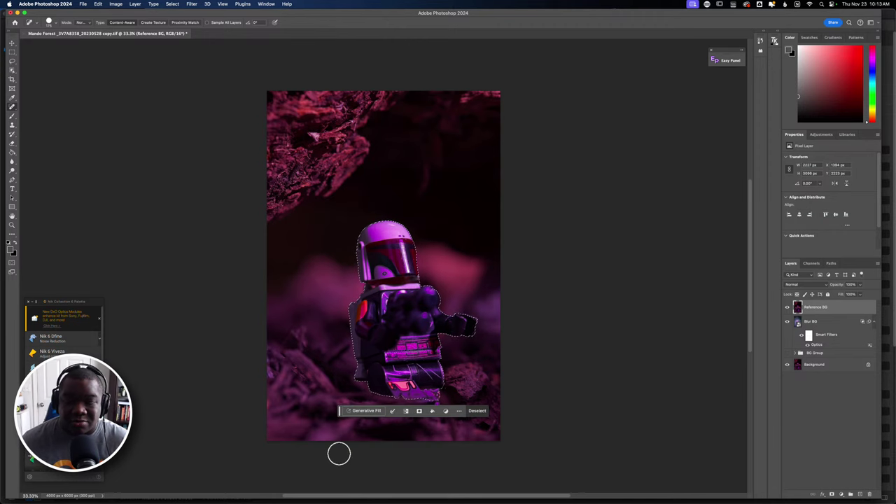
click(406, 413)
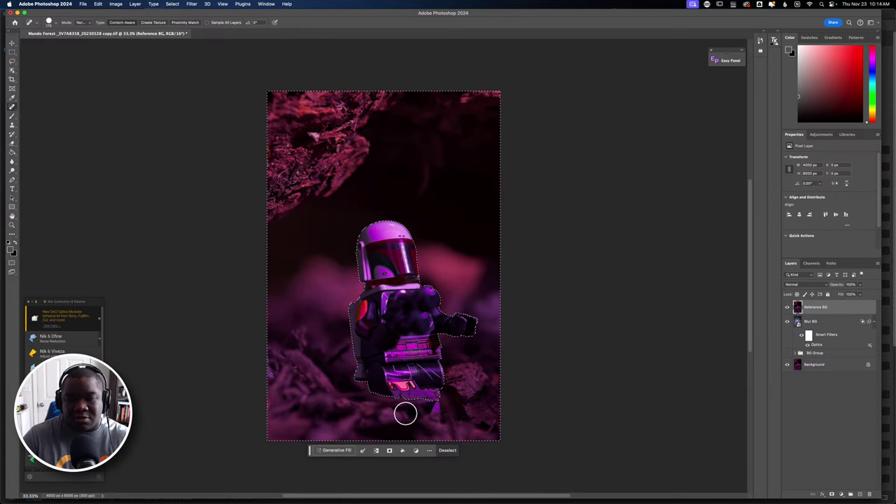
key(Delete)
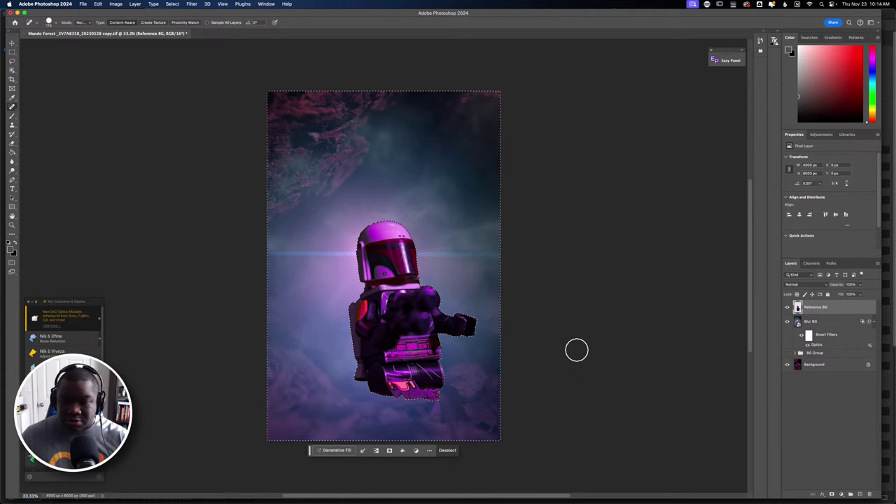
key(super+d)
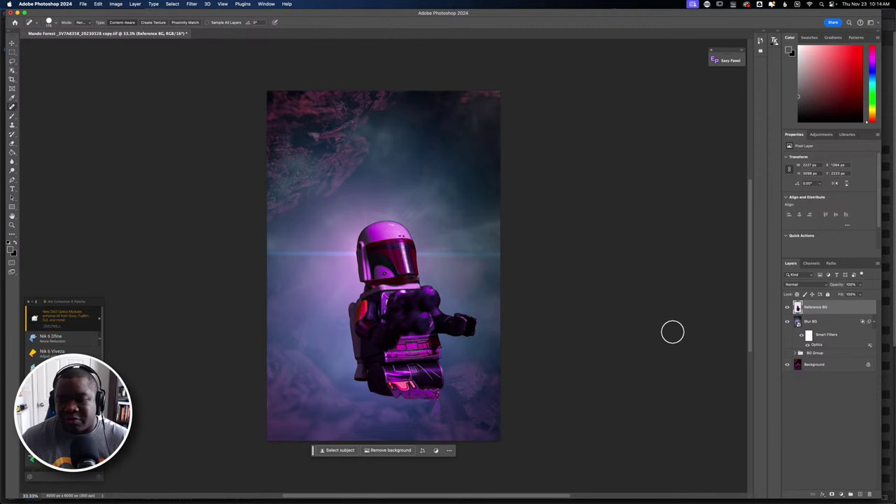
Duplicate the Blur BG layer with its Optics smart filter as Blur BG copy in the same document
click(822, 323)
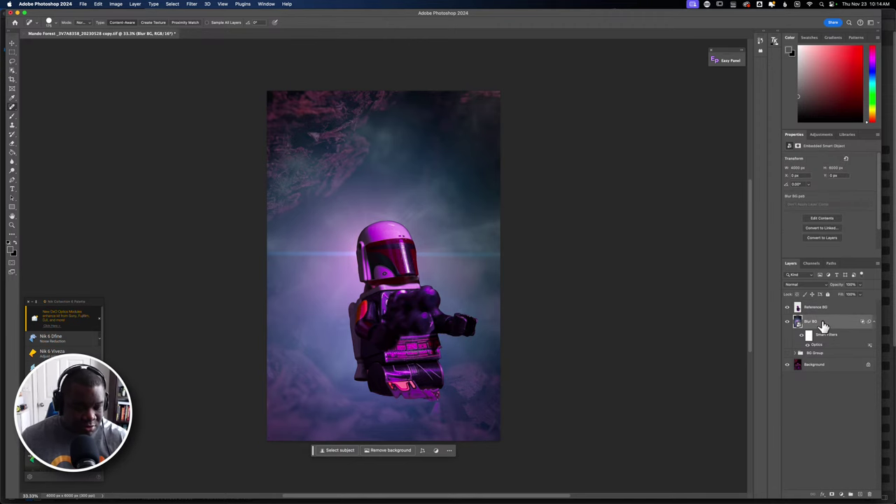
right_click(824, 327)
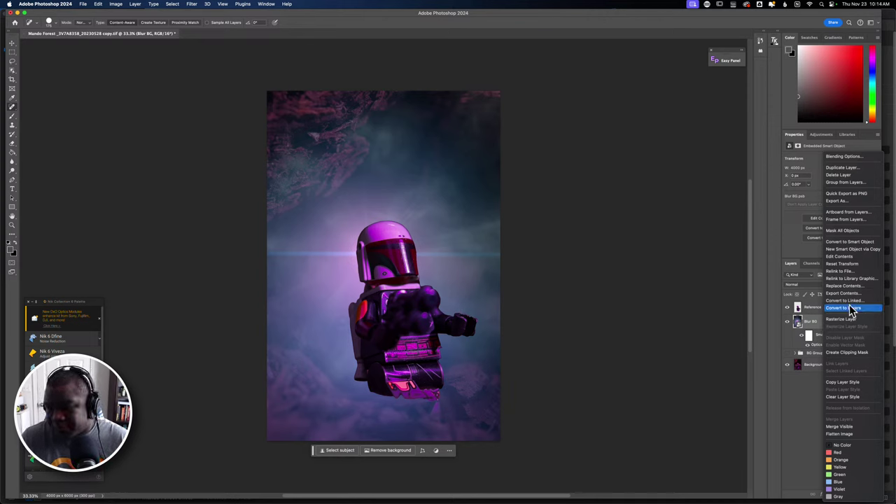
click(850, 168)
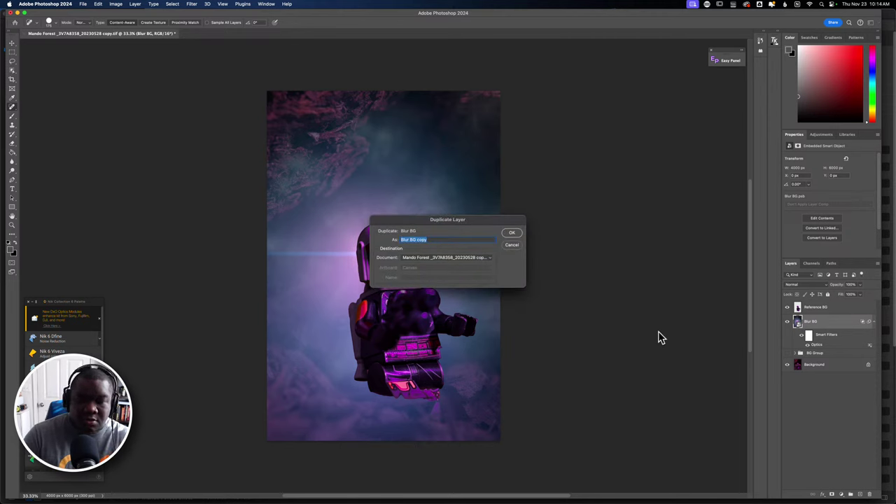
key(Return)
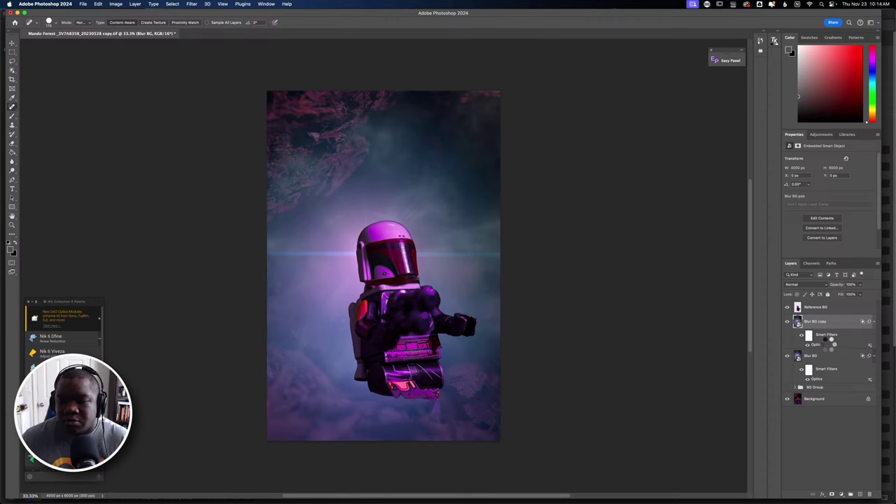
double_click(831, 342)
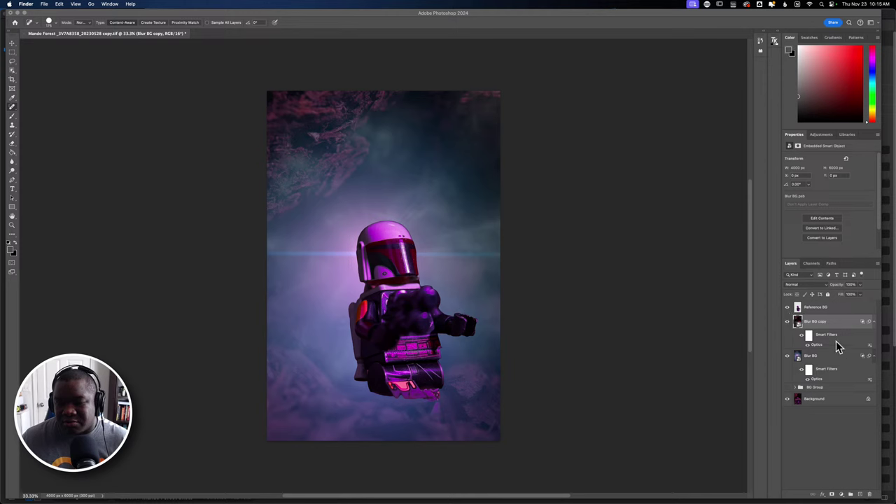
click(788, 308)
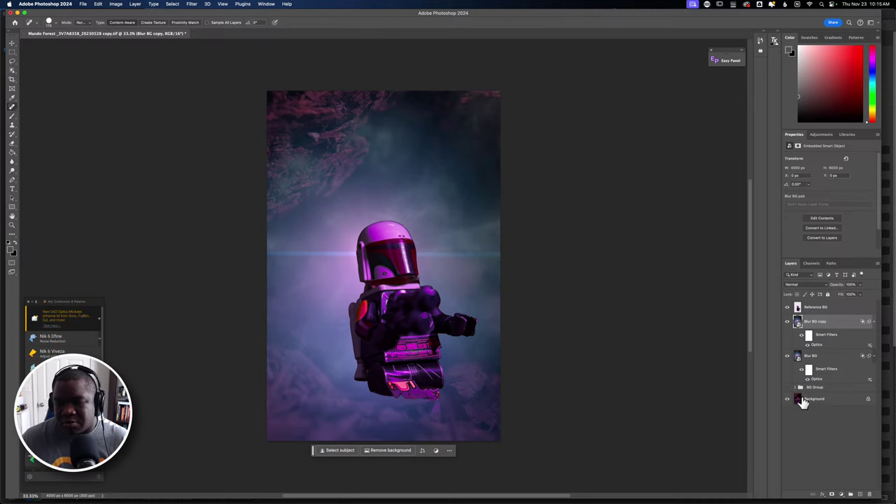
Rasterize the Blur BG copy layer and move it above the Reference BG layer
right_click(835, 328)
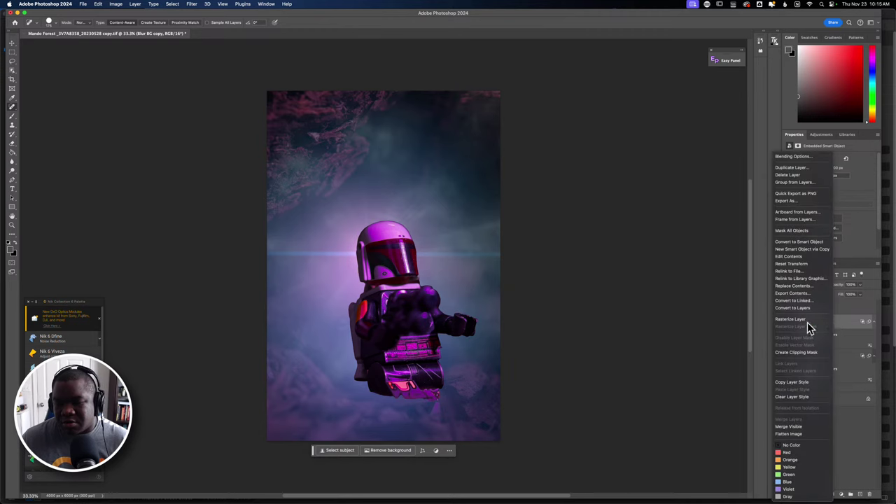
click(808, 321)
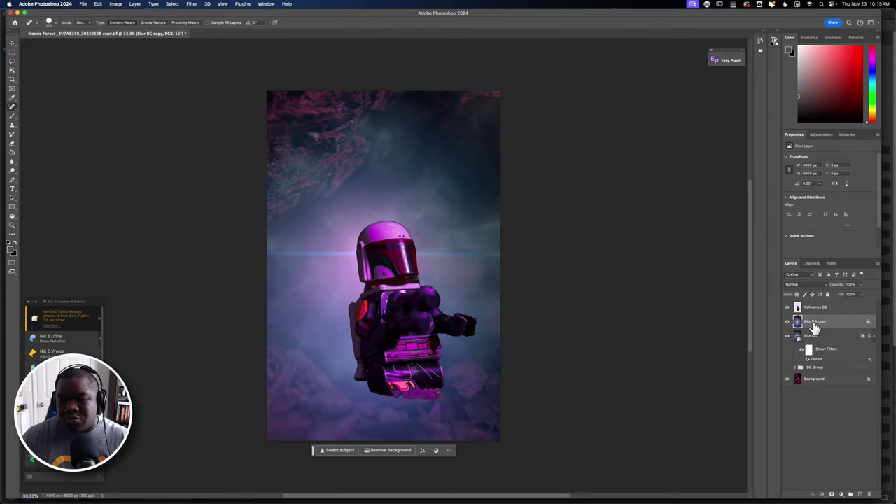
drag(814, 327, 812, 307)
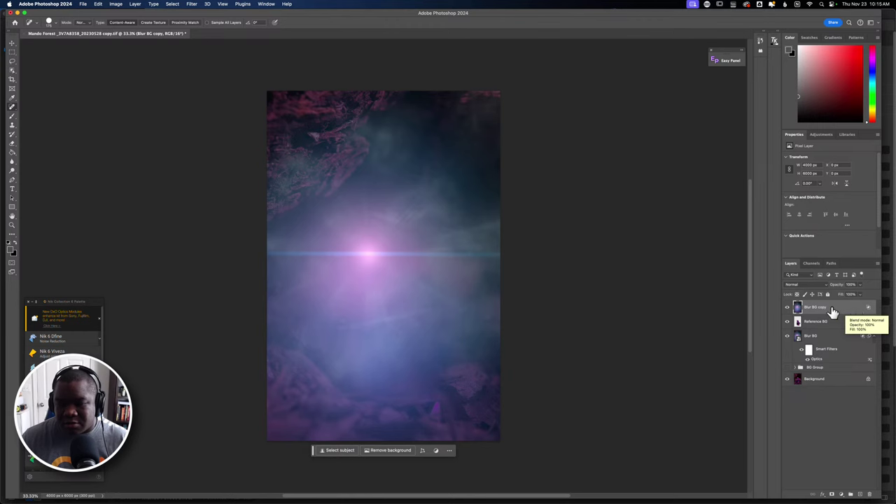
Set the Blur BG copy layer to Hard Light blending at about 50% opacity
mouse_move(831, 289)
mouse_down()
mouse_move(841, 291)
mouse_move(805, 289)
mouse_move(828, 291)
mouse_up()
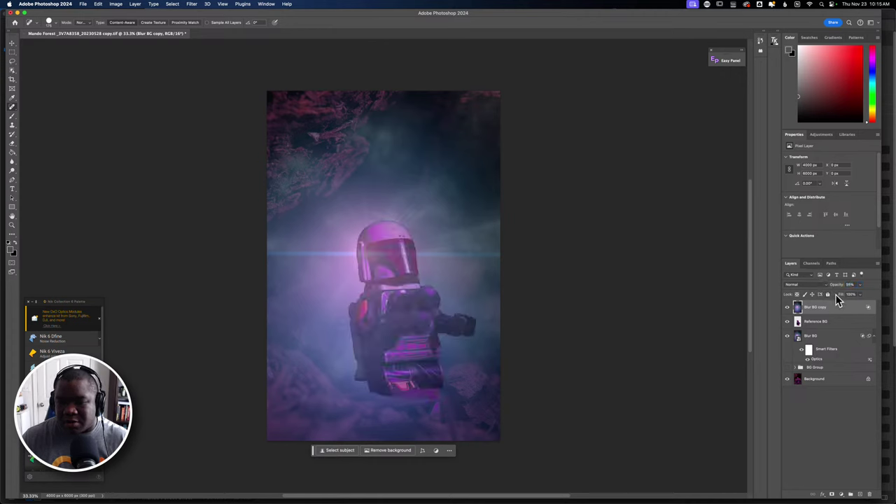
drag(835, 284, 844, 291)
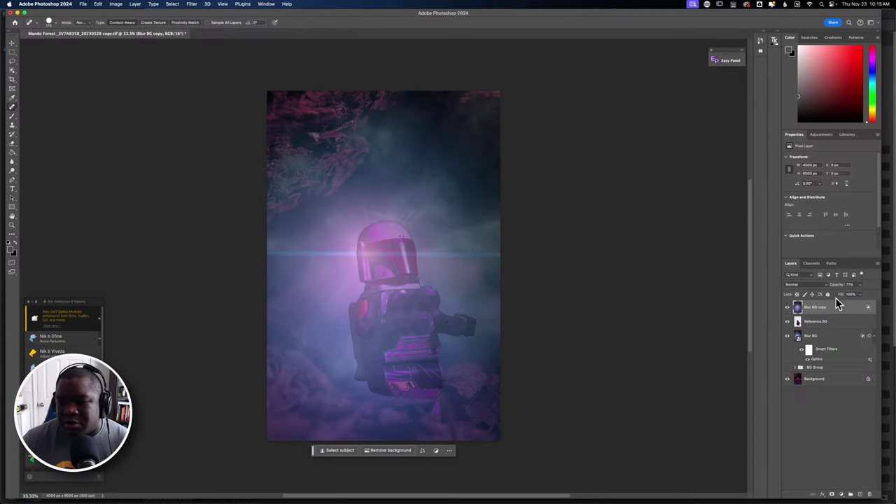
drag(840, 290, 843, 290)
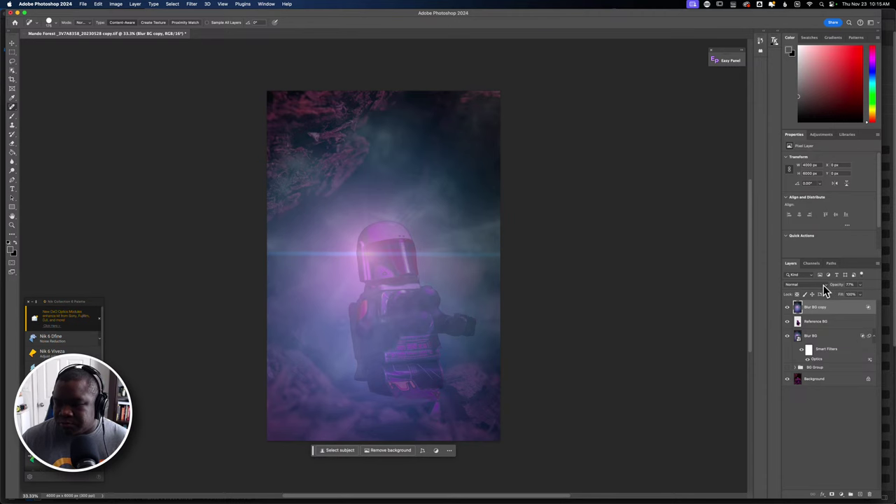
click(823, 285)
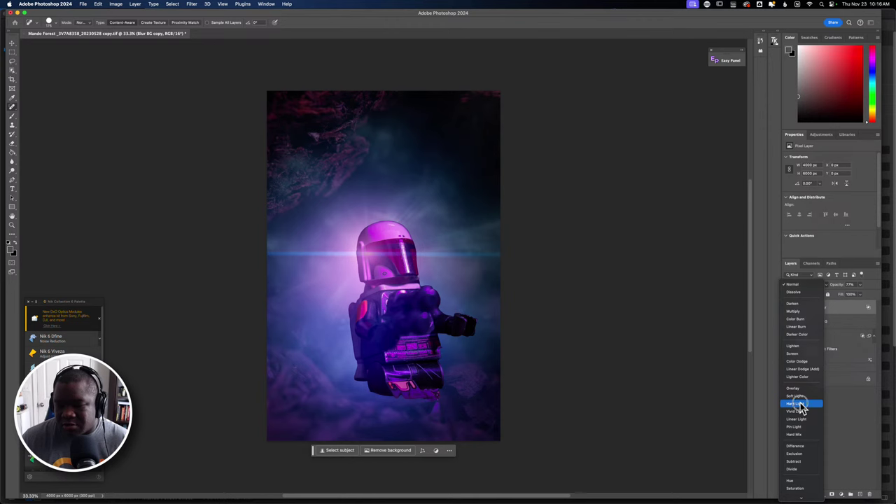
click(800, 404)
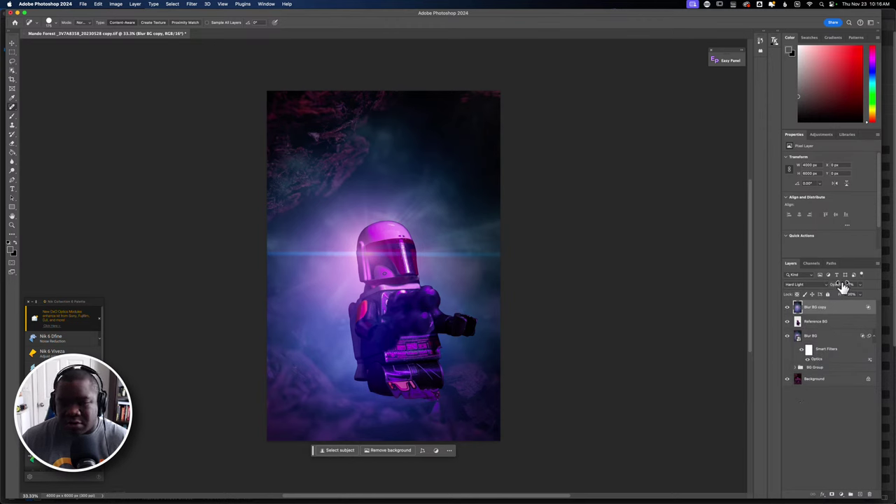
drag(845, 286, 829, 288)
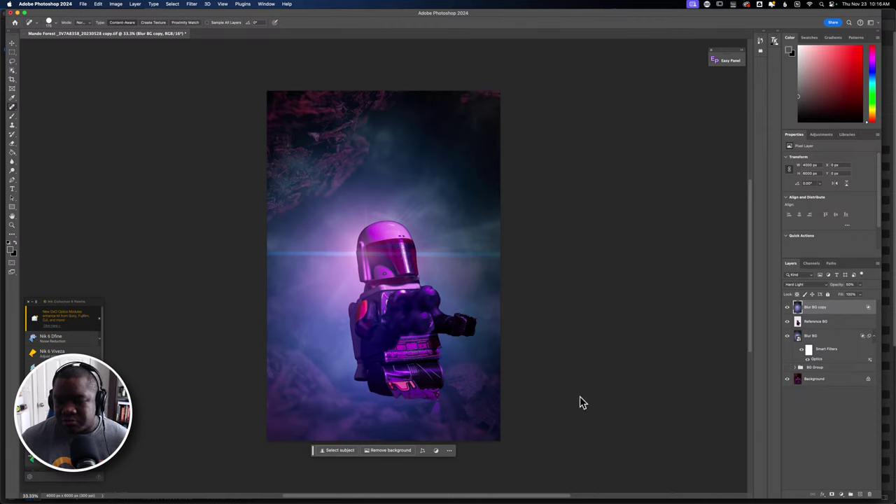
Lasso the lower strip of the image below the figure and fill it with Generative Fill using the prompt "smoke"
click(12, 61)
mouse_move(254, 401)
mouse_down()
mouse_move(297, 391)
mouse_move(488, 395)
mouse_move(509, 439)
mouse_move(498, 454)
mouse_move(259, 464)
mouse_move(248, 380)
mouse_move(248, 397)
mouse_up()
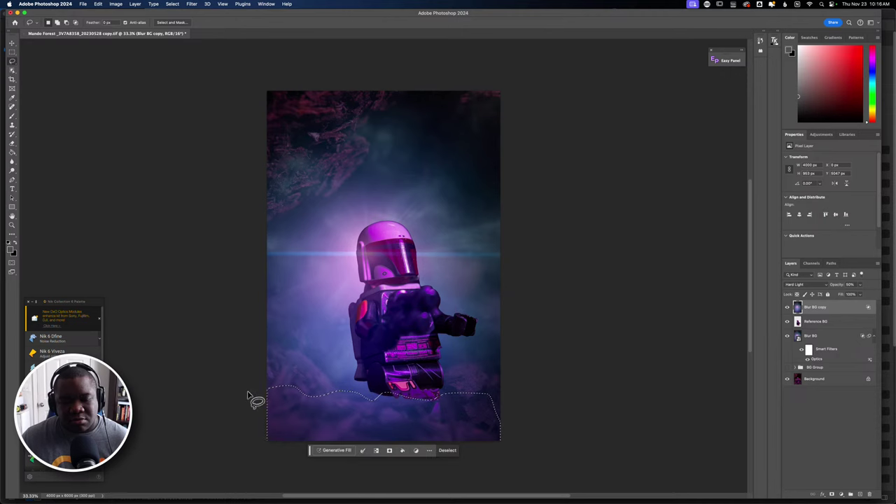
click(345, 451)
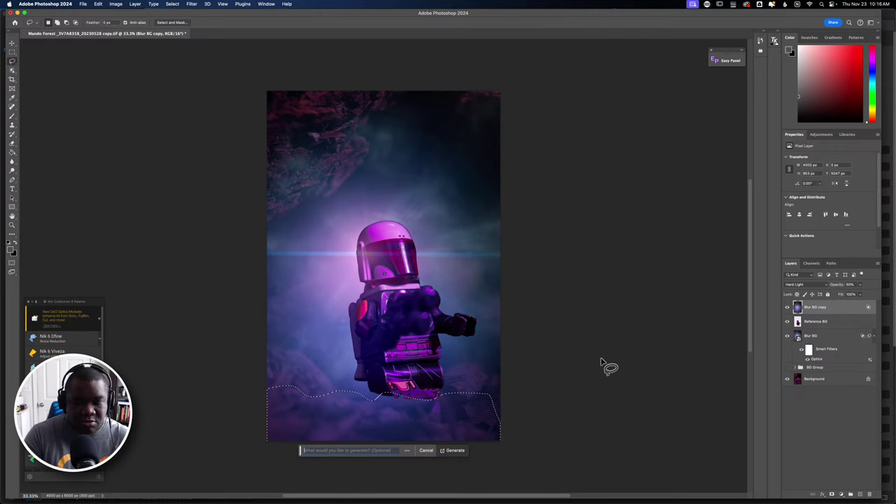
text(i)
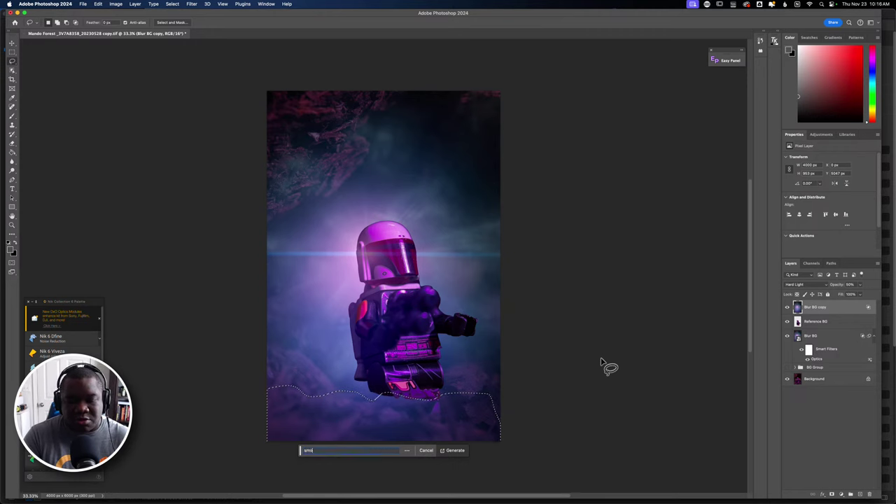
text(moke)
key(Return)
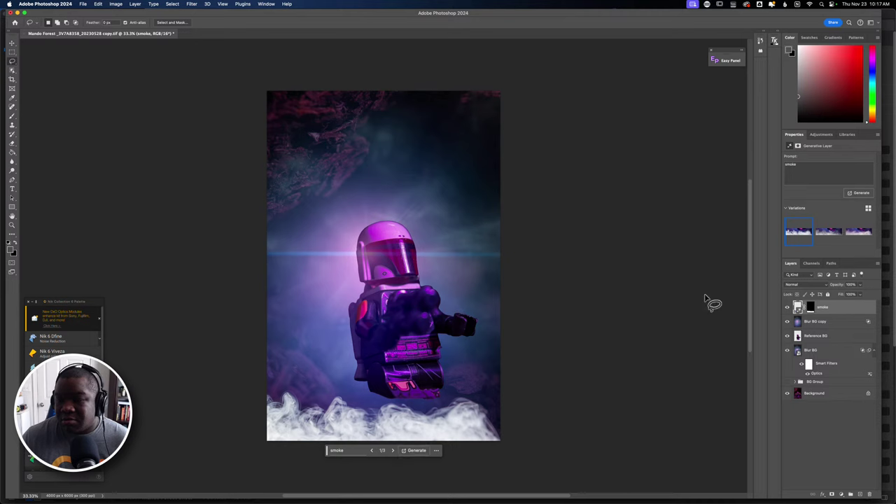
Compare the generated smoke variations and keep the second one
click(833, 235)
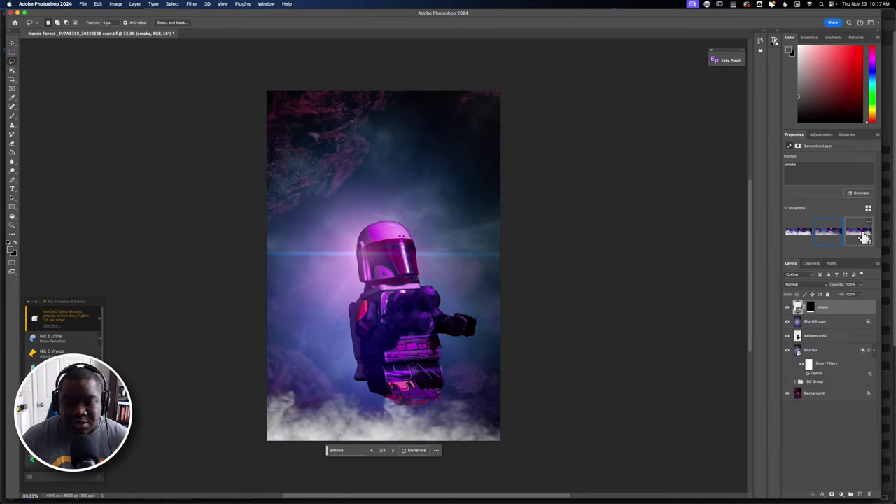
click(866, 239)
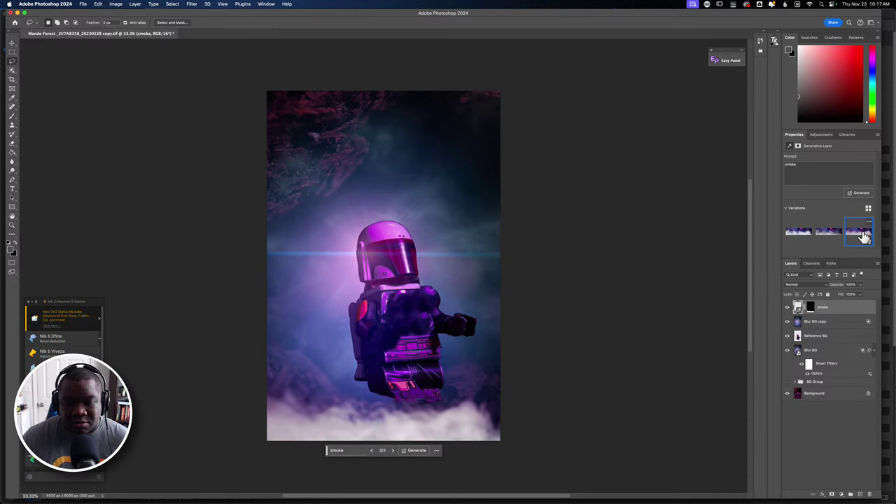
click(828, 238)
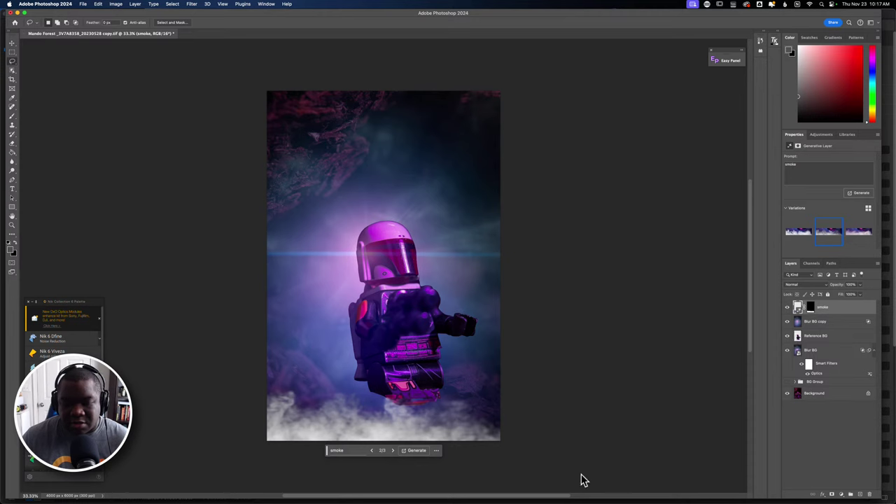
Try rasterizing the smoke layer and scaling it to about 94%, and undo both changes
right_click(840, 306)
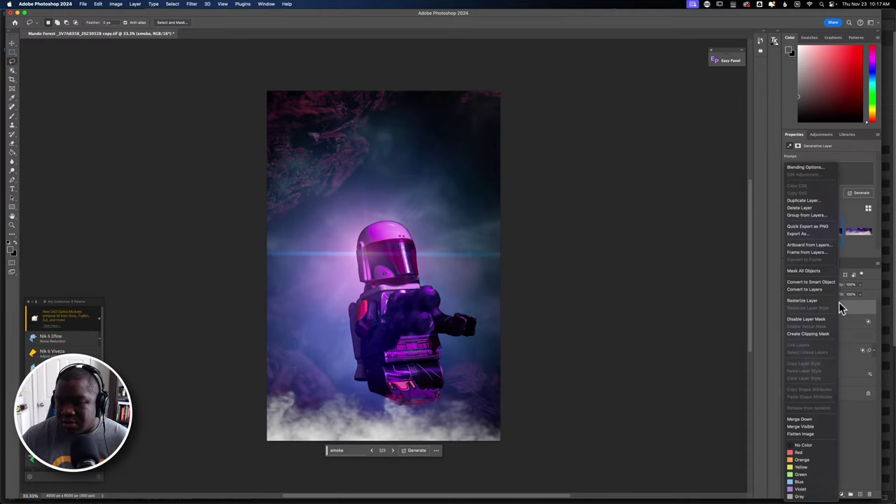
click(800, 301)
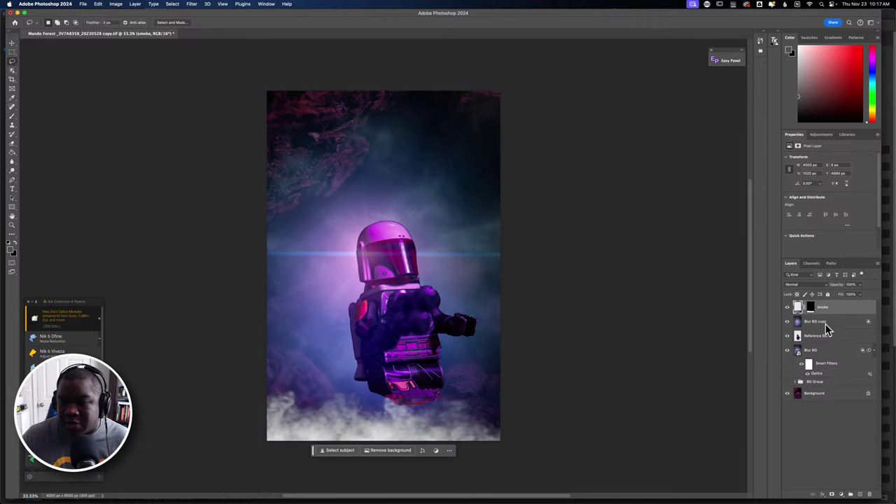
key(super+t)
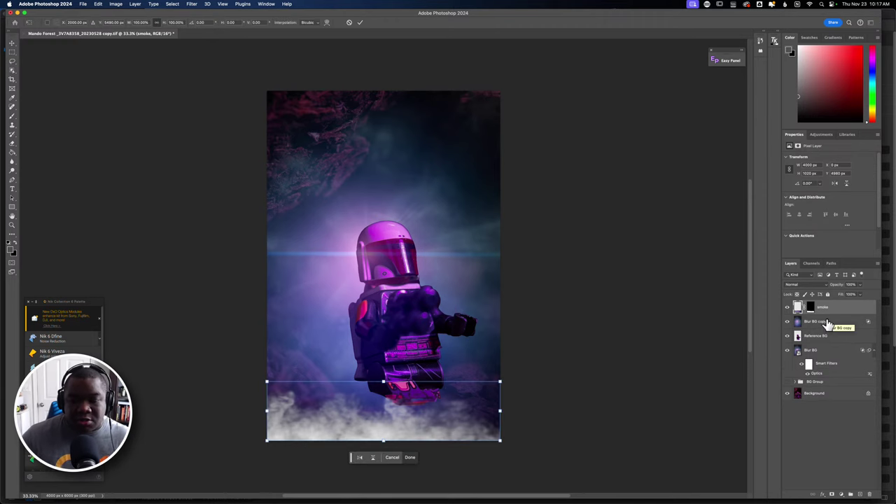
mouse_move(381, 383)
mouse_down()
mouse_move(386, 368)
mouse_move(383, 393)
mouse_move(383, 384)
mouse_up()
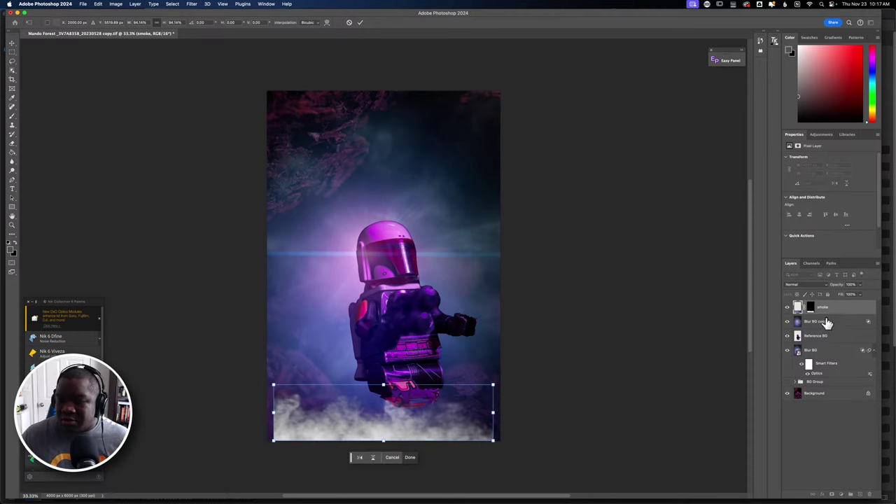
key(Return)
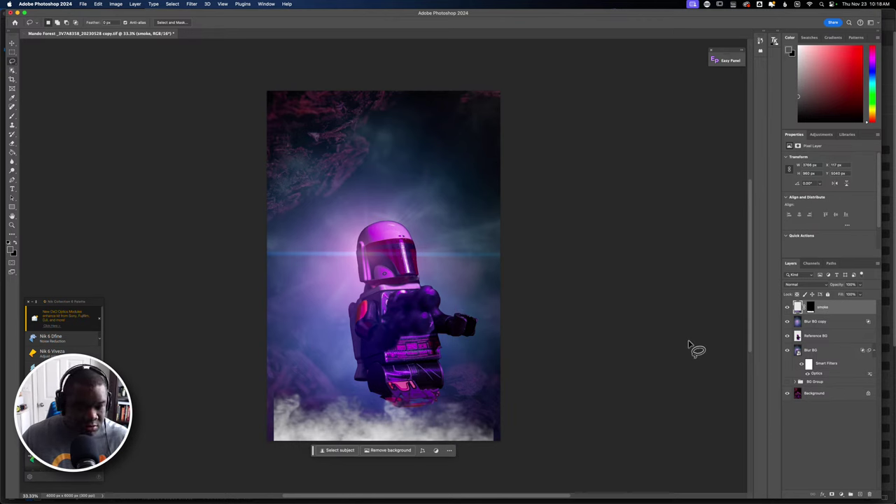
key(ctrl+z)
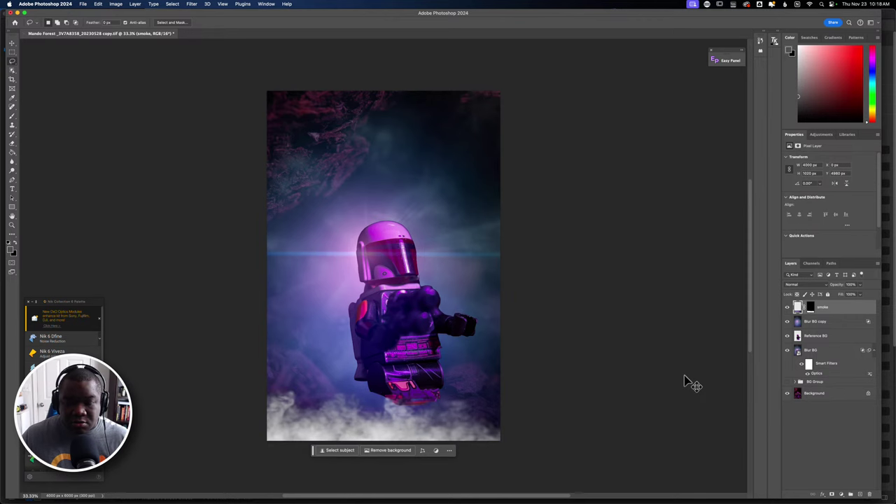
key(ctrl+z)
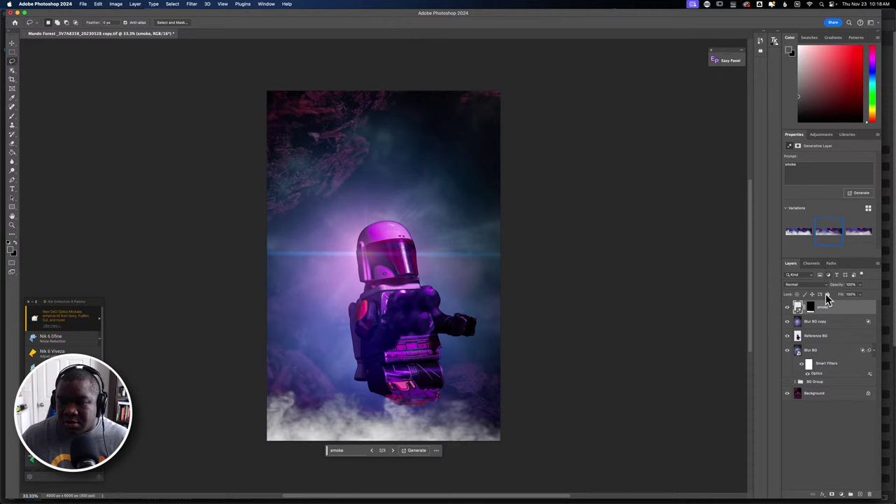
Paint black on the smoke layer's mask with a smaller brush to hide the generated patch around the figure's lower edge
click(811, 308)
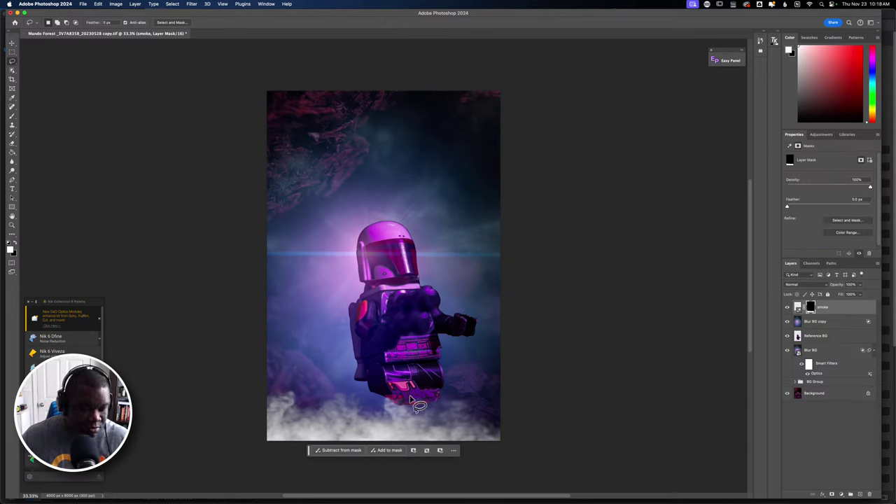
key(b)
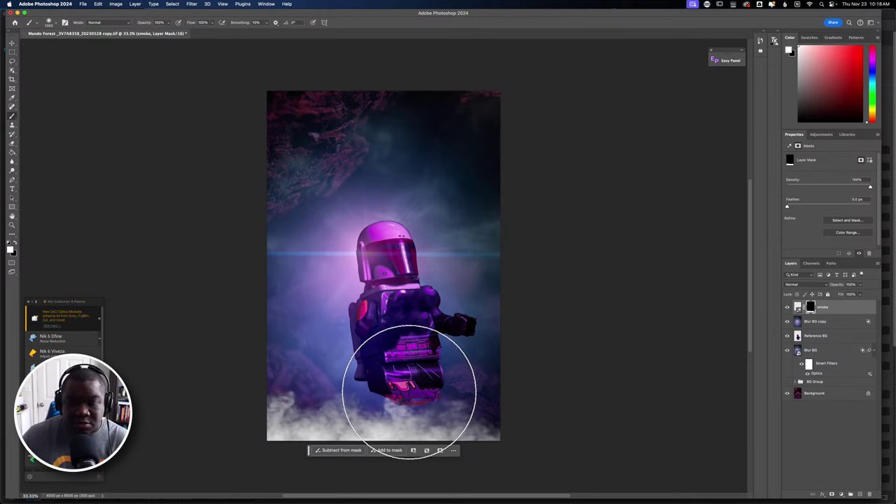
key(bracketleft)
key(bracketleft)
key(bracketleft)
key(bracketleft)
key(bracketleft)
key(bracketleft)
key(bracketleft)
key(bracketleft)
key(bracketleft)
key(bracketleft)
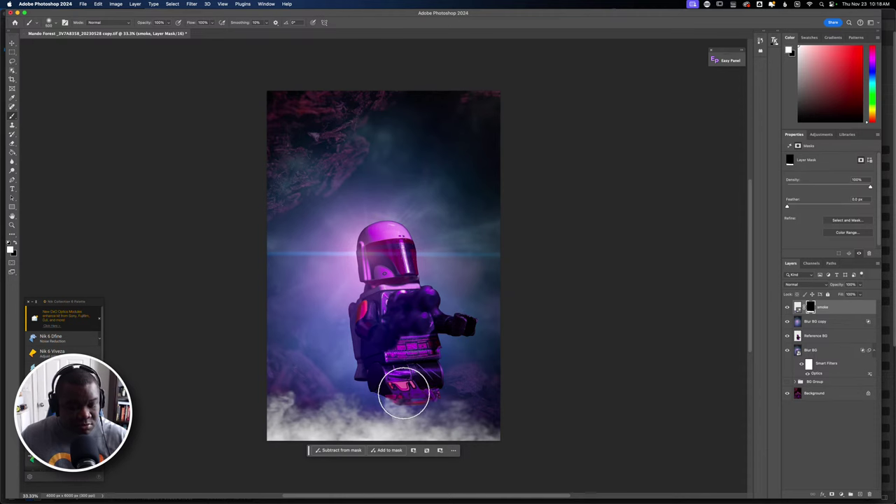
key(x)
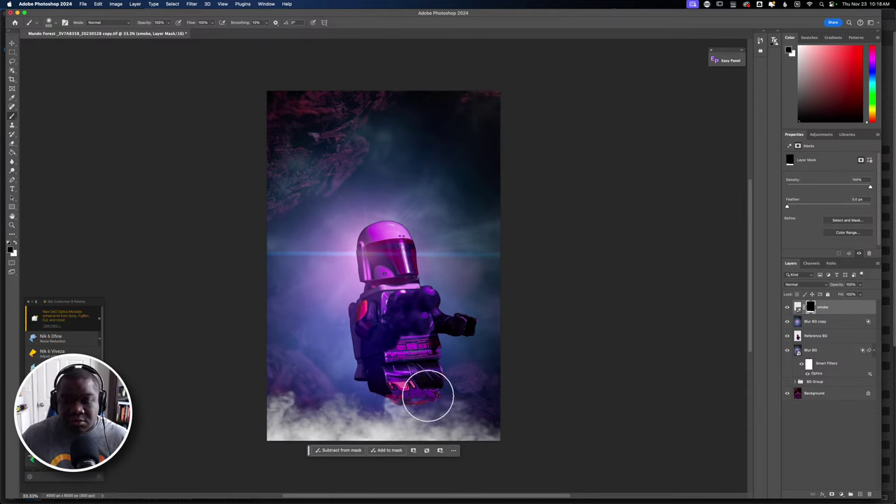
mouse_move(428, 396)
mouse_down()
mouse_move(384, 387)
mouse_move(420, 400)
mouse_move(438, 389)
mouse_move(509, 394)
mouse_move(432, 391)
mouse_move(431, 403)
mouse_move(456, 390)
mouse_move(440, 397)
mouse_move(472, 418)
mouse_move(453, 412)
mouse_up()
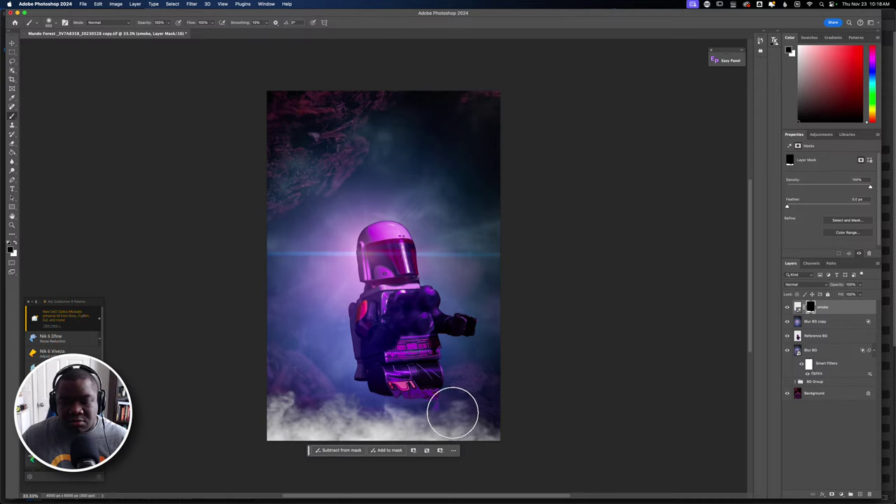
Rasterize the smoke layer and scale it up proportionally to about 161%, keeping its bottom edge in place
right_click(825, 311)
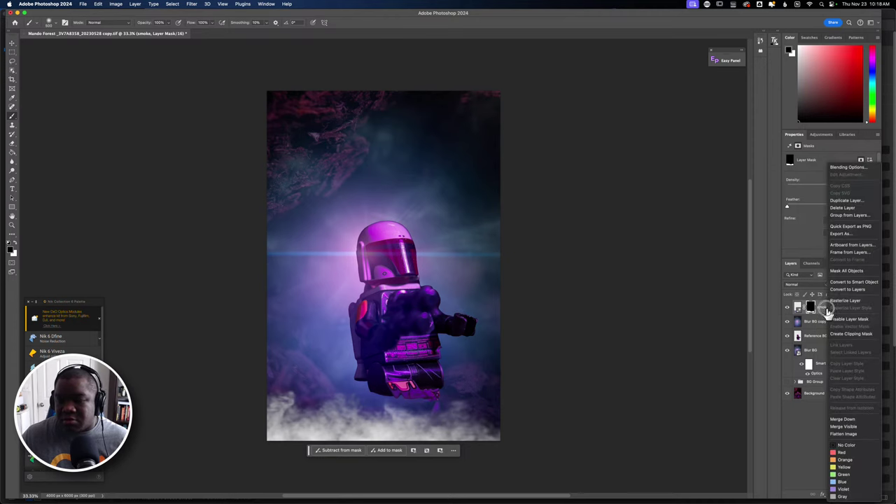
click(842, 301)
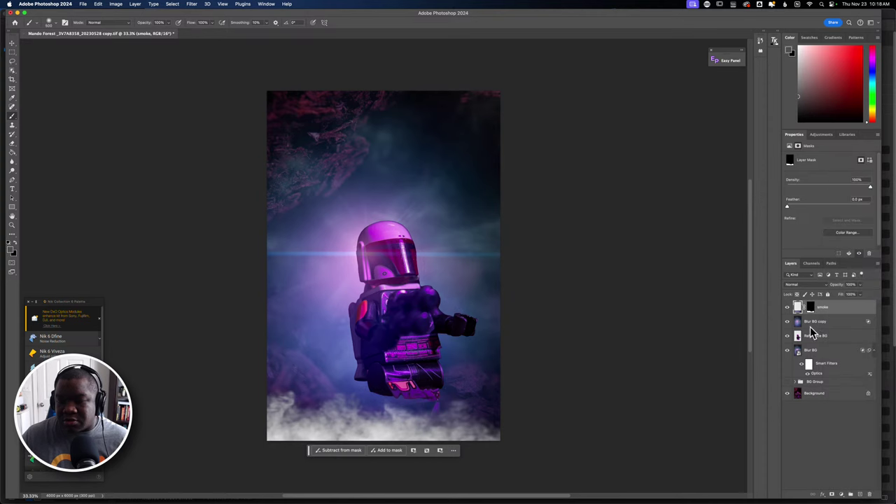
key(super+t)
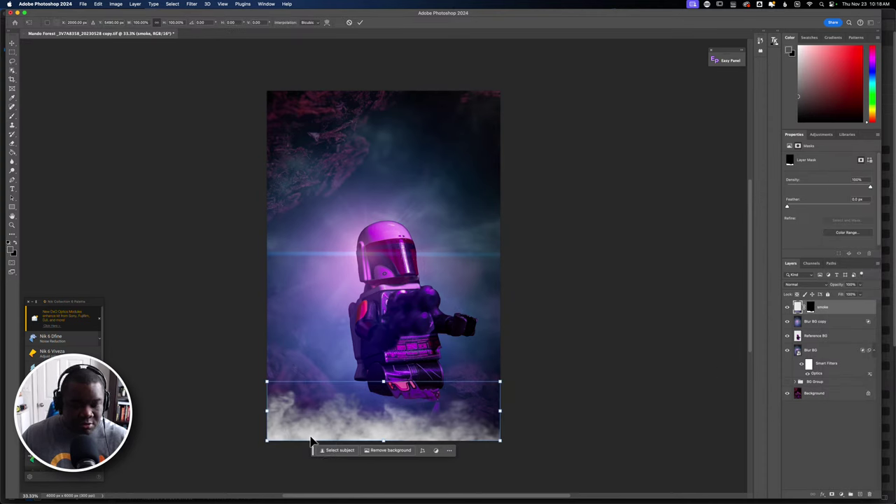
drag(384, 384, 387, 345)
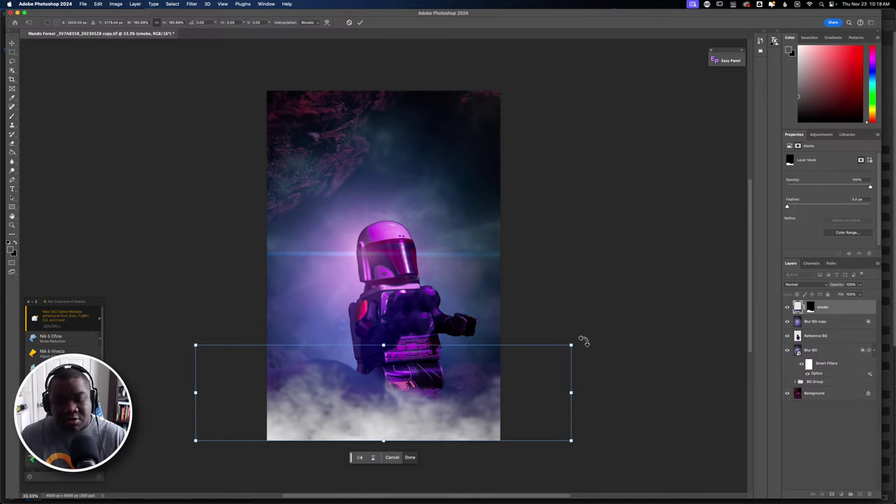
key(Return)
Paint black on the smoke layer's mask to clear the haze beside the figure's lower back
key(b)
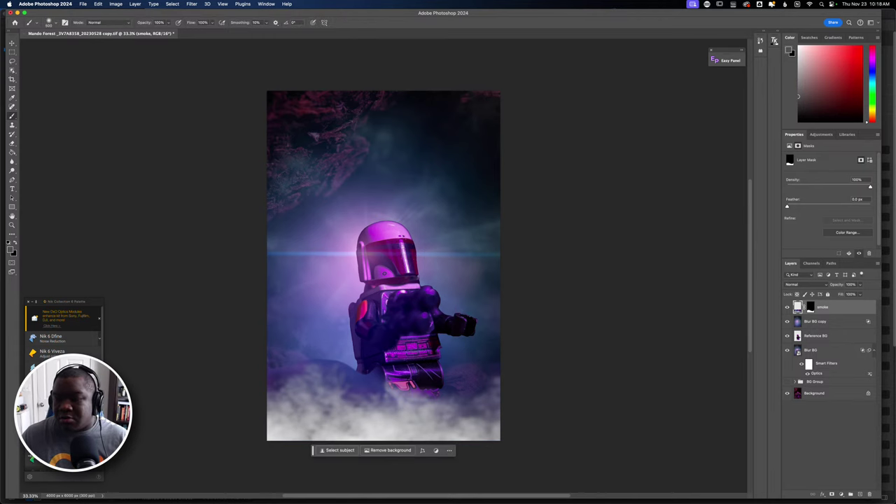
click(811, 307)
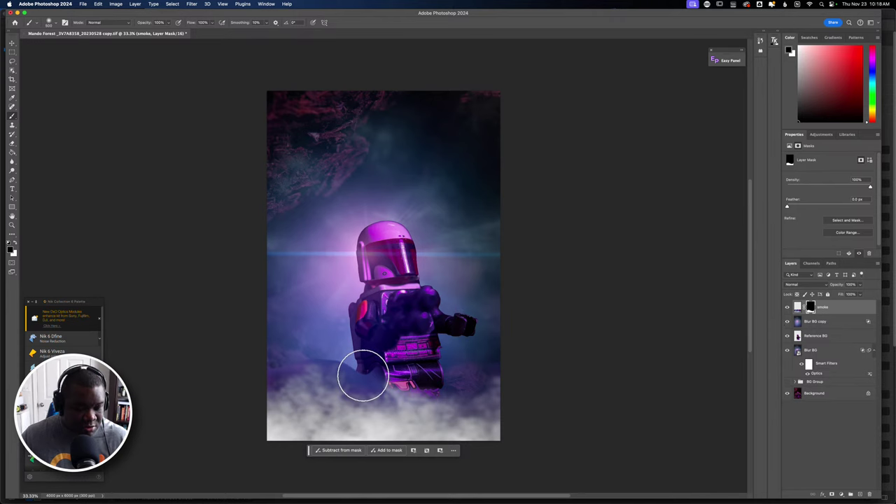
mouse_move(360, 372)
mouse_down()
mouse_move(374, 374)
mouse_move(362, 382)
mouse_move(376, 374)
mouse_move(365, 379)
mouse_move(306, 357)
mouse_move(266, 384)
mouse_move(427, 376)
mouse_move(366, 386)
mouse_move(349, 378)
mouse_up()
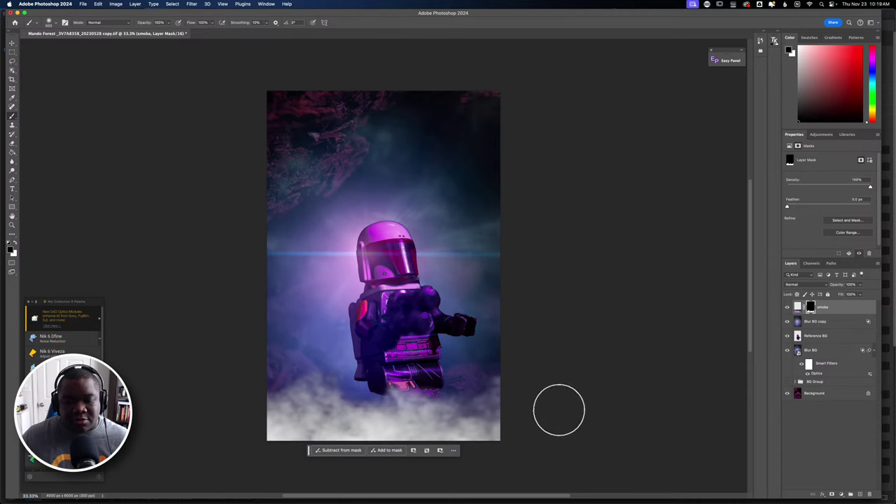
Paint black on the smoke layer's mask to thin the haze along the figure's lower front edge
mouse_move(420, 382)
mouse_down()
mouse_move(458, 387)
mouse_move(484, 360)
mouse_move(467, 384)
mouse_up()
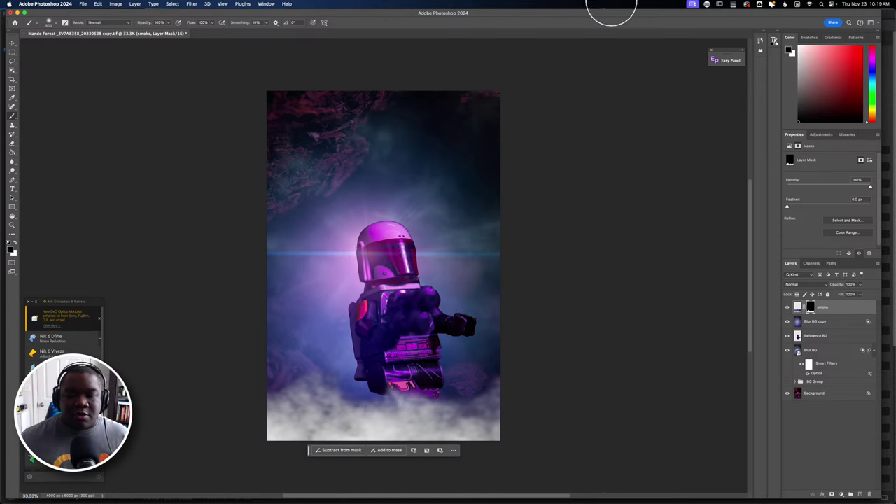
Rename the Reference BG layer as Subject Cutout and duplicate it under the default copy name
click(814, 341)
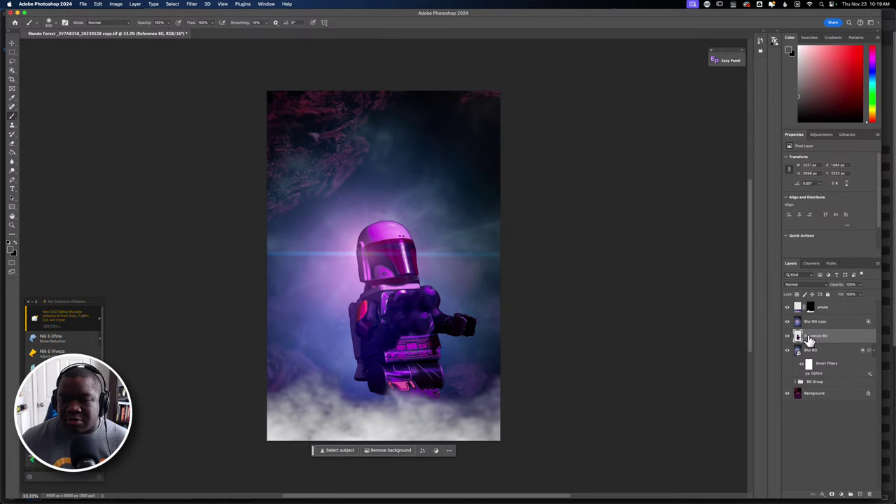
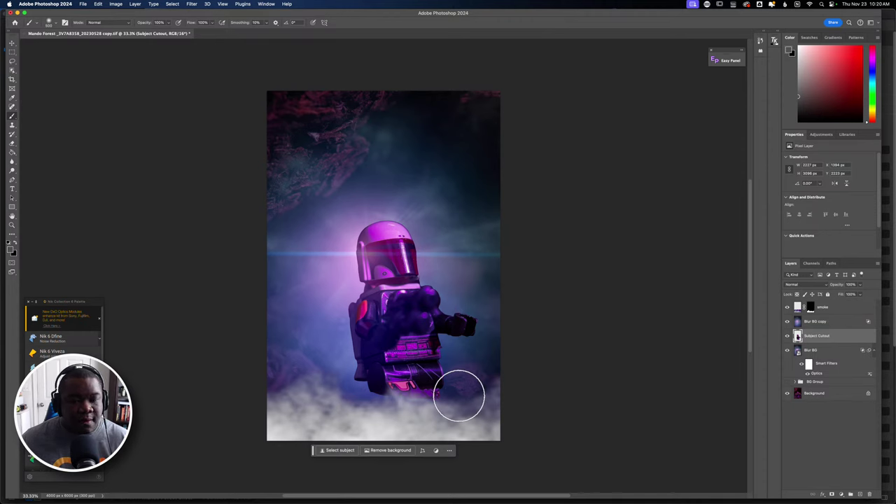
right_click(826, 338)
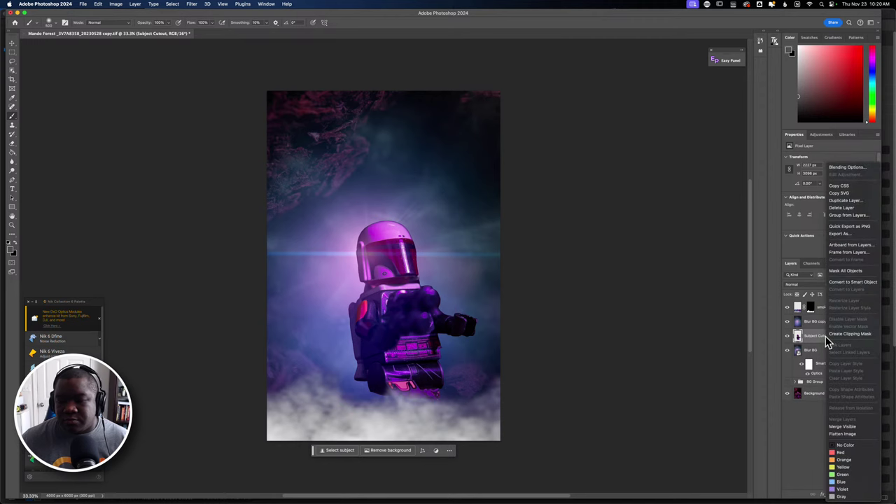
click(867, 202)
click(518, 233)
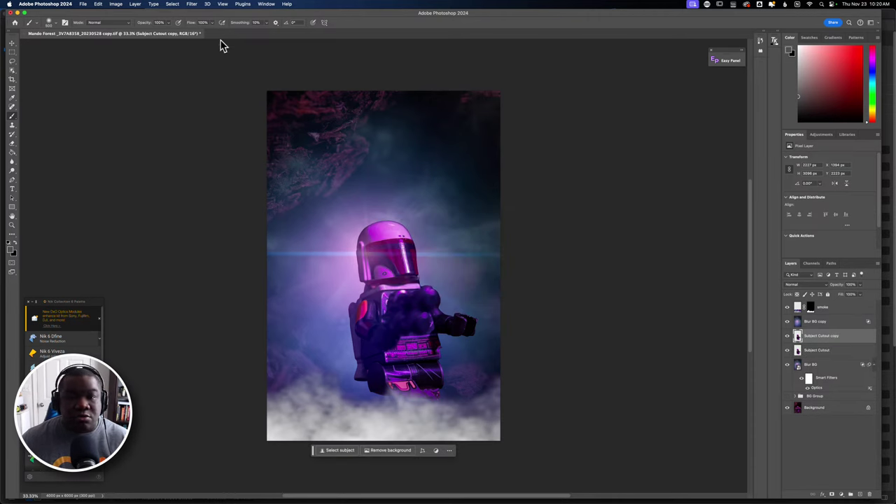
Apply a Gaussian Blur with a radius of 13.4 pixels to the Subject Cutout copy layer
click(188, 6)
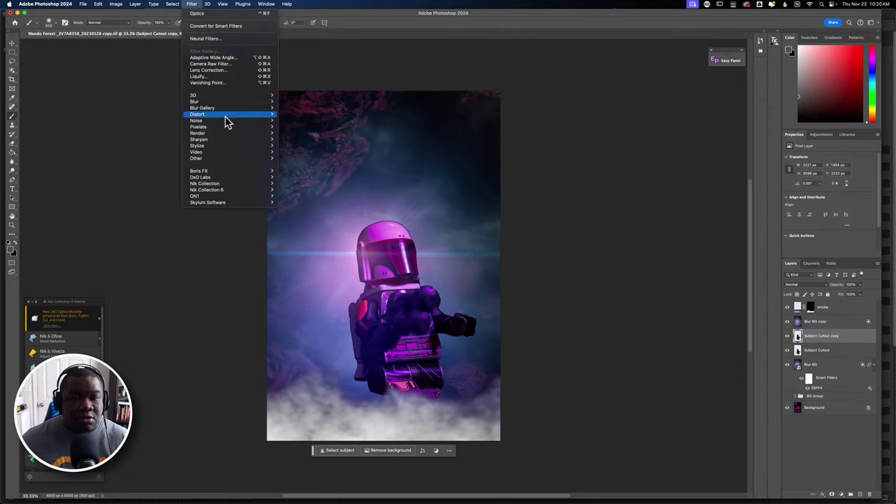
mouse_move(224, 103)
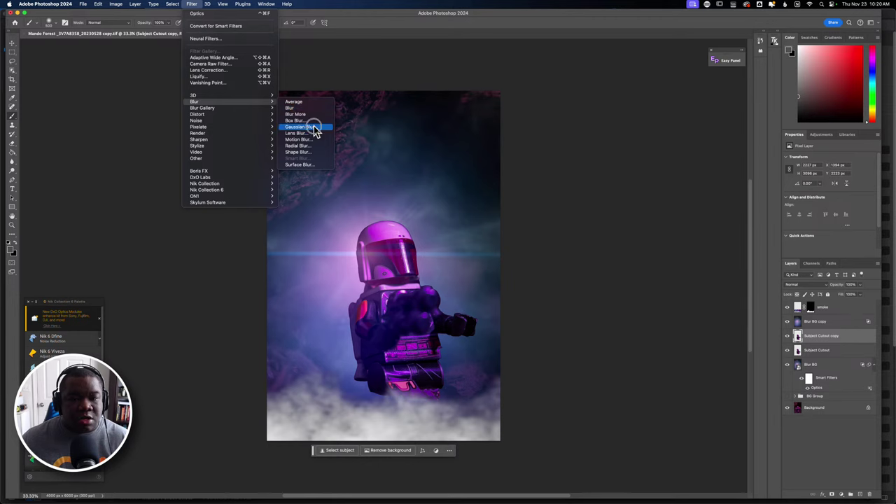
click(310, 126)
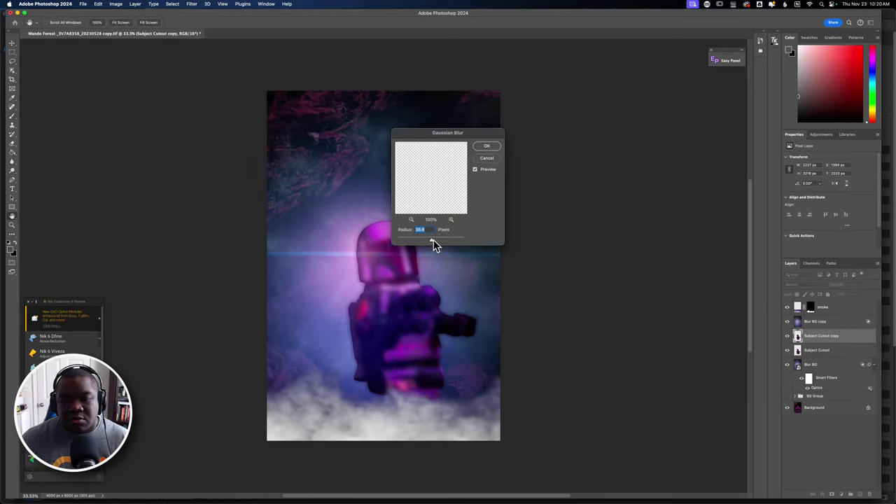
mouse_move(429, 238)
mouse_down()
mouse_move(454, 240)
mouse_move(425, 243)
mouse_up()
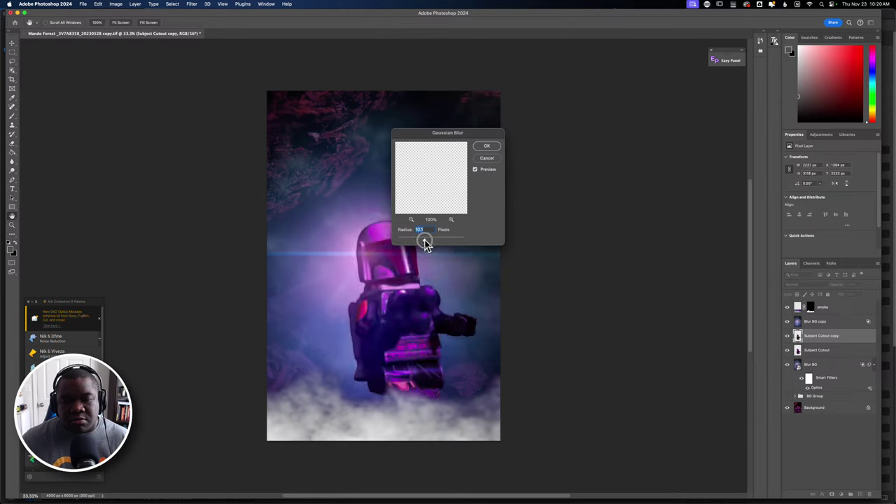
click(487, 149)
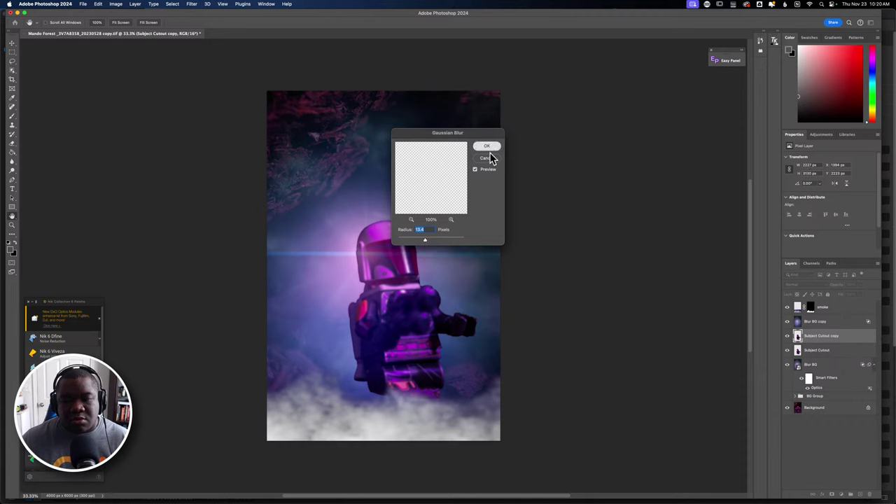
Place the blurred Subject Cutout copy beneath the Subject Cutout layer and scale it up slightly to 100.10%
drag(820, 340, 817, 356)
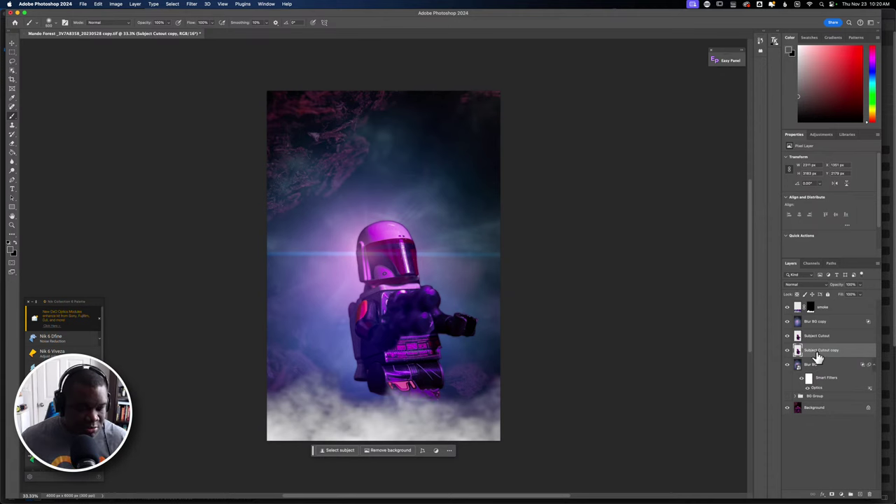
key(super+t)
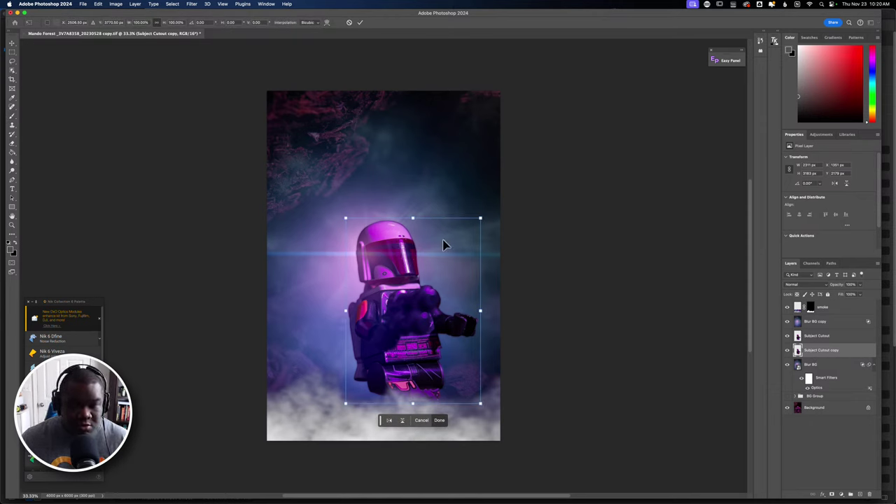
drag(482, 218, 483, 220)
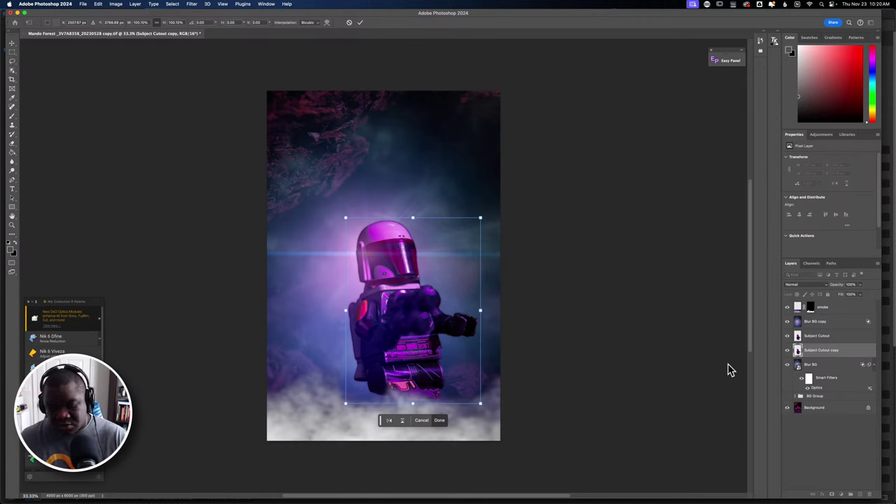
key(Return)
key(b)
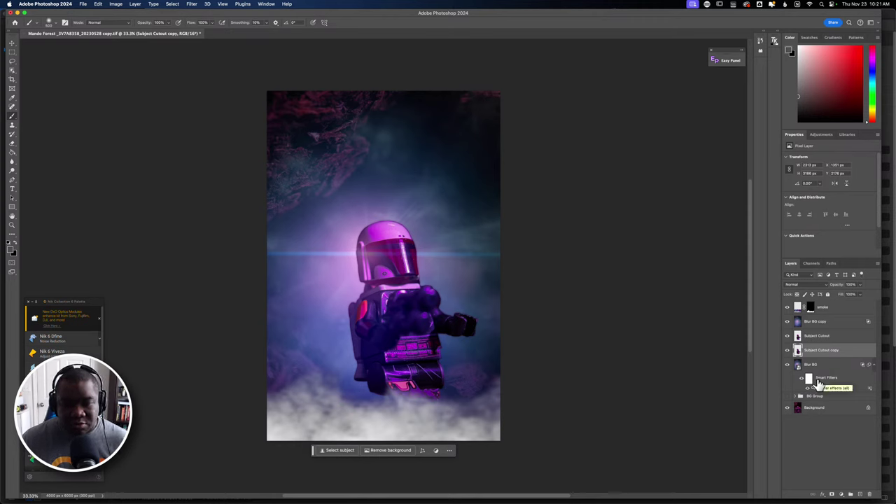
Paint white on the smoke layer's mask to bring smoke over the bottom of the figure's leg
click(811, 307)
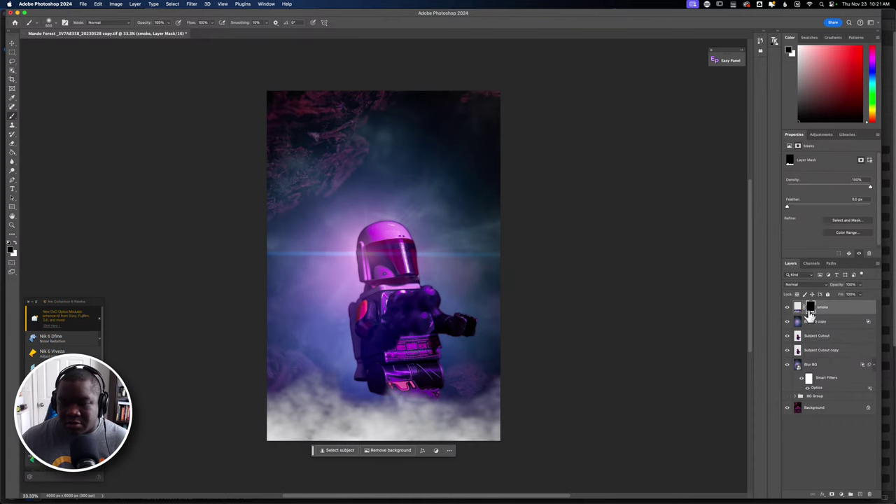
mouse_move(397, 420)
mouse_down()
mouse_move(371, 410)
mouse_move(373, 399)
mouse_move(386, 402)
mouse_move(379, 394)
mouse_move(353, 405)
mouse_move(367, 394)
mouse_move(392, 410)
mouse_up()
key(x)
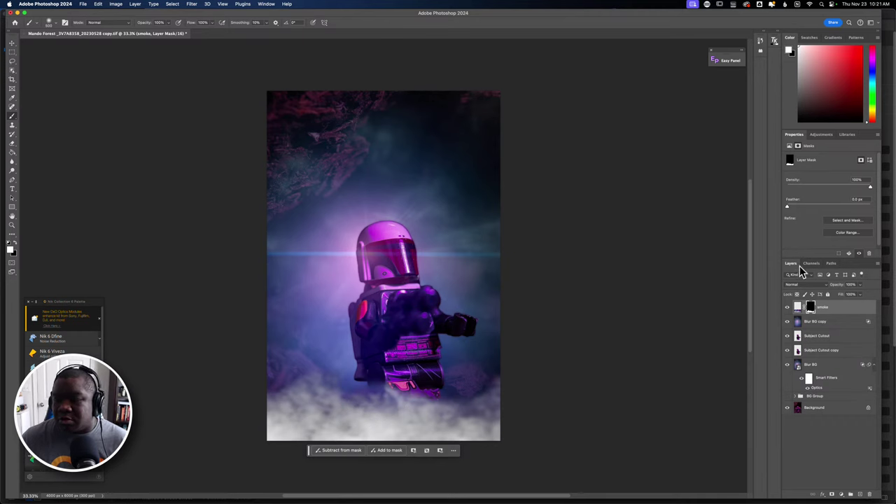
Stamp all visible layers into a new layer above the smoke and name it Blaster and Booster
click(829, 338)
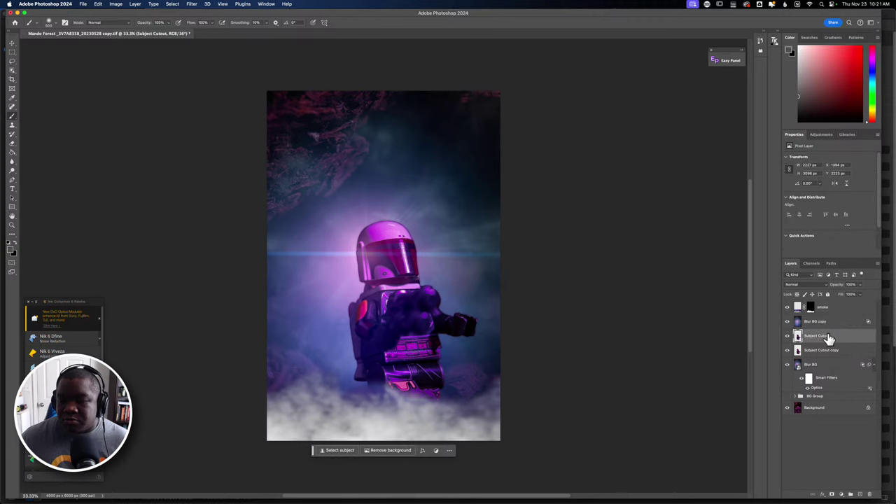
click(830, 312)
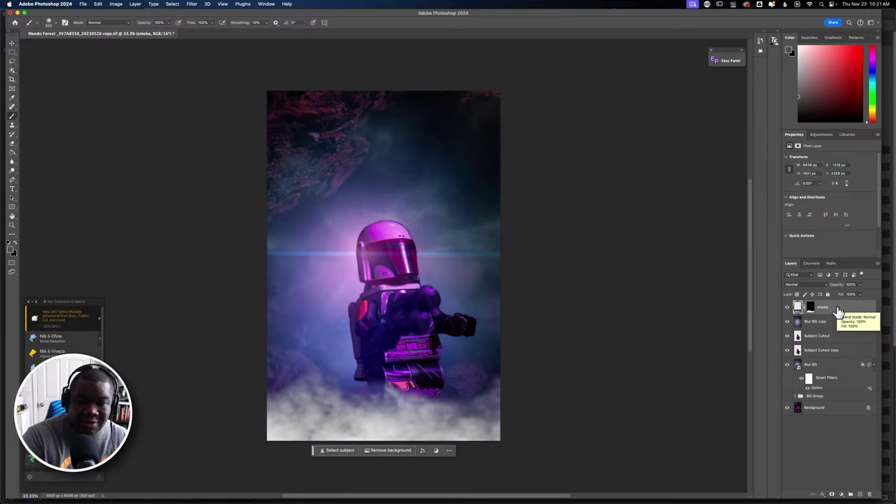
key(super+shift+alt+e)
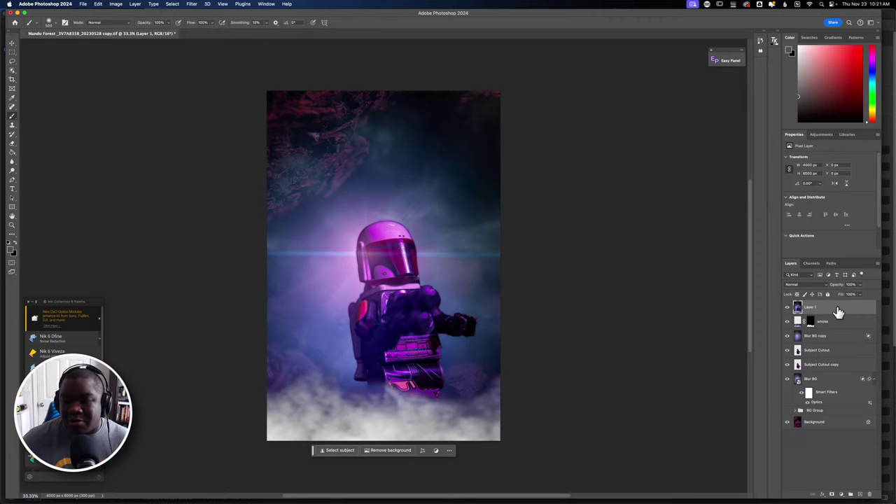
double_click(811, 308)
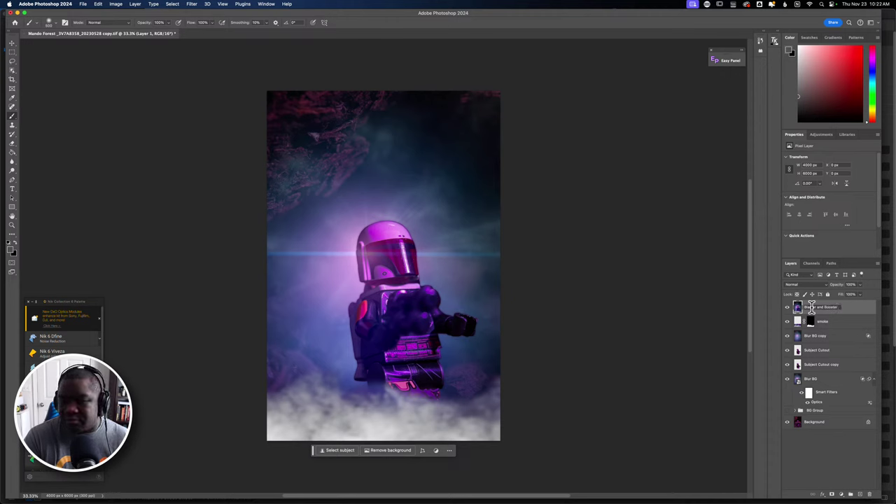
key(Return)
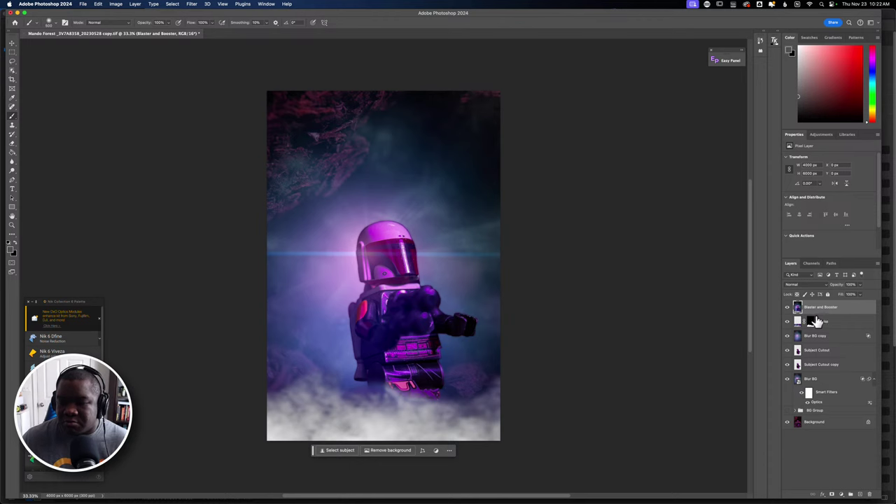
Convert the Blaster and Booster layer to a smart object and open it in Boris FX Optics without the previous filters
right_click(834, 311)
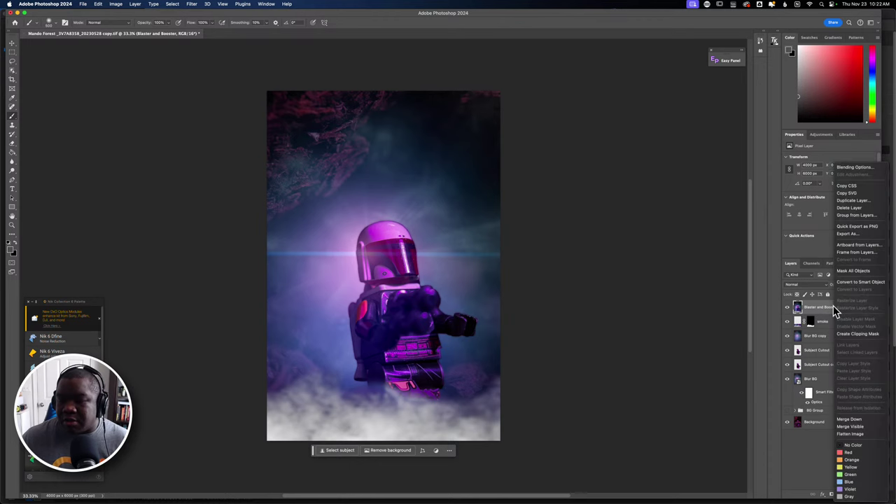
click(862, 283)
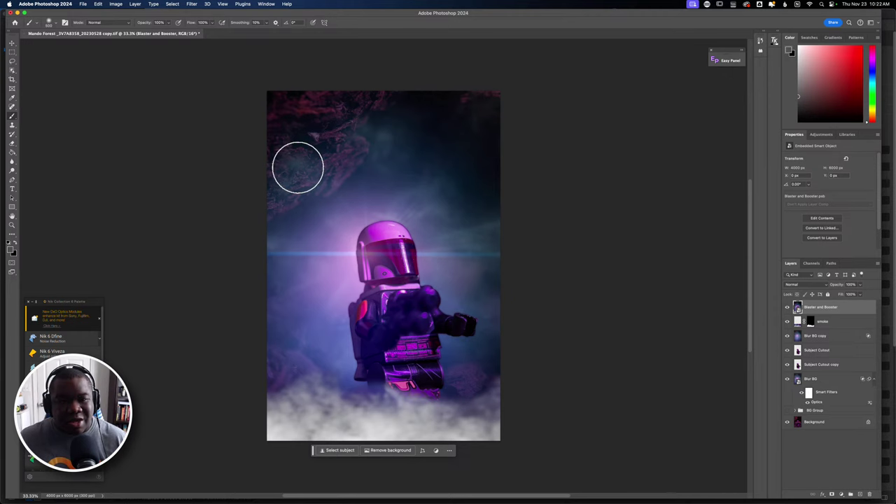
click(191, 5)
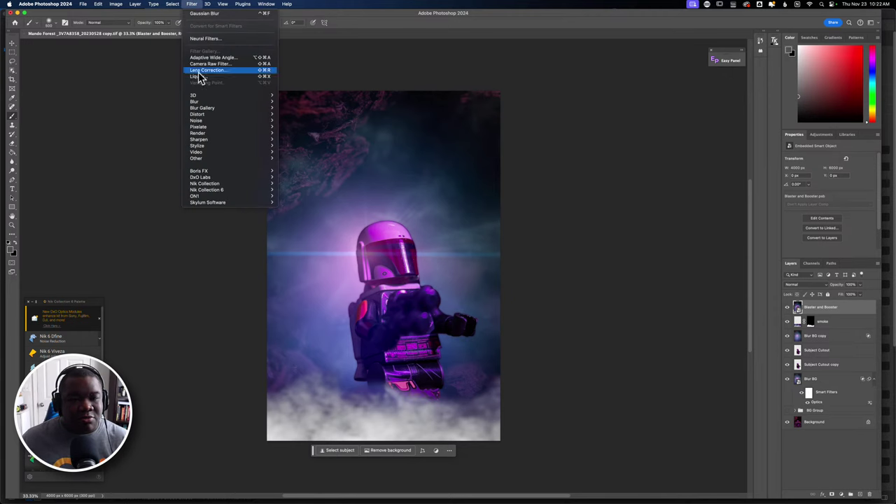
mouse_move(211, 172)
click(288, 171)
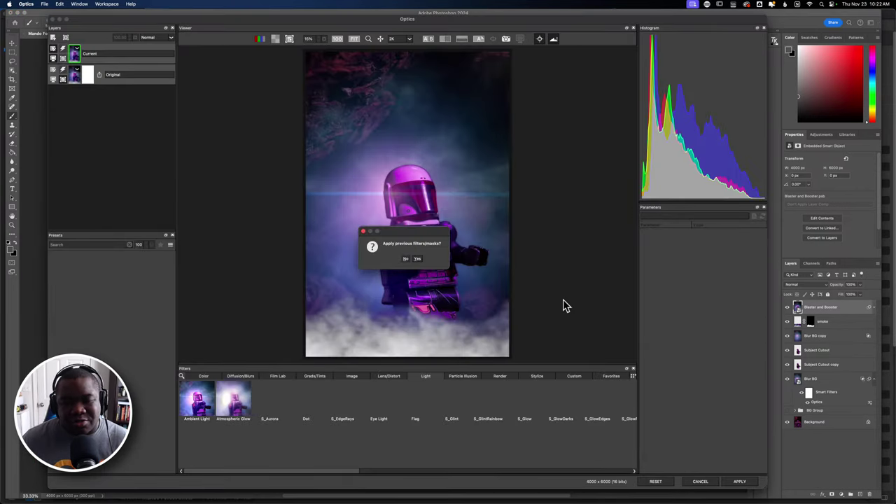
click(404, 259)
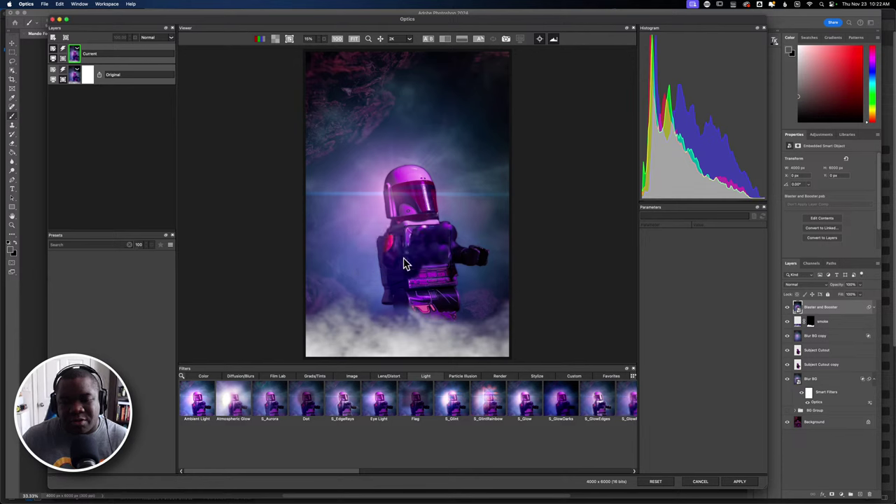
Add the Particle Illusion filter PI Fire with the New Faster Flames 01 preset
click(500, 377)
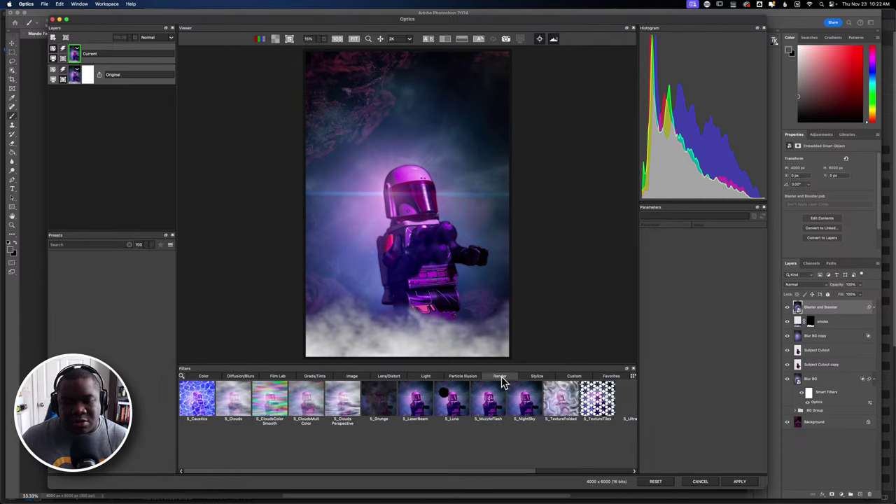
click(458, 376)
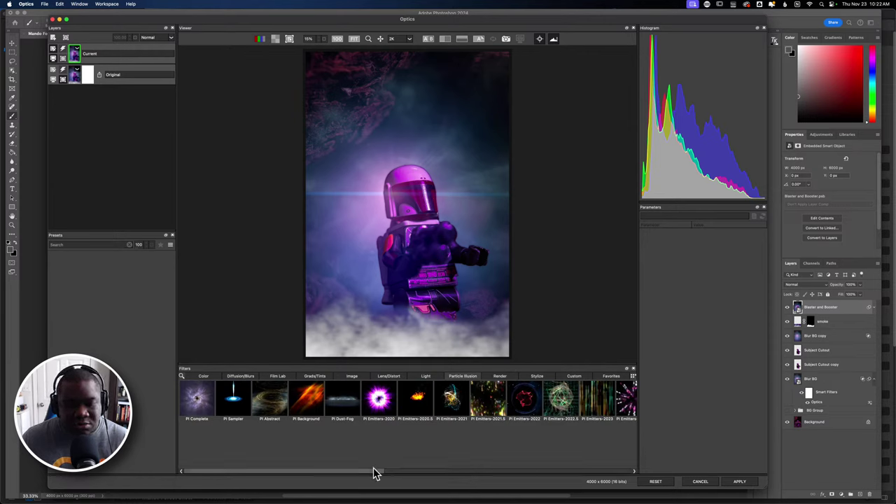
drag(373, 471, 489, 474)
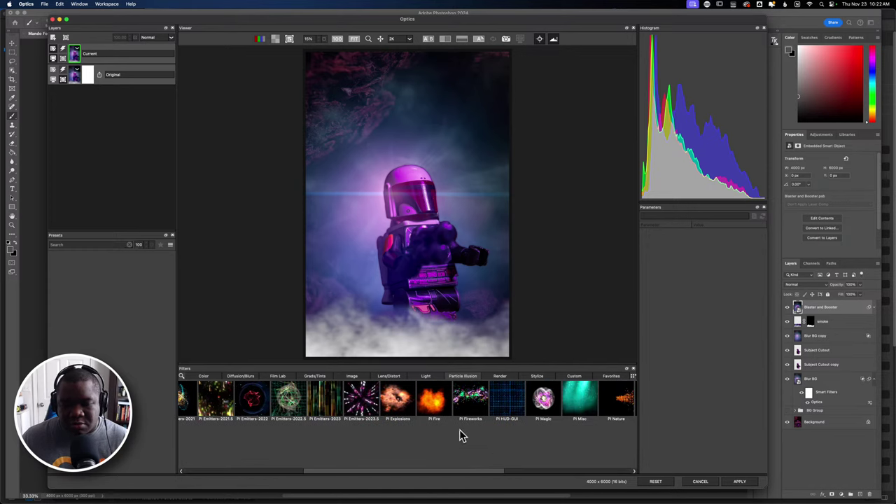
click(433, 404)
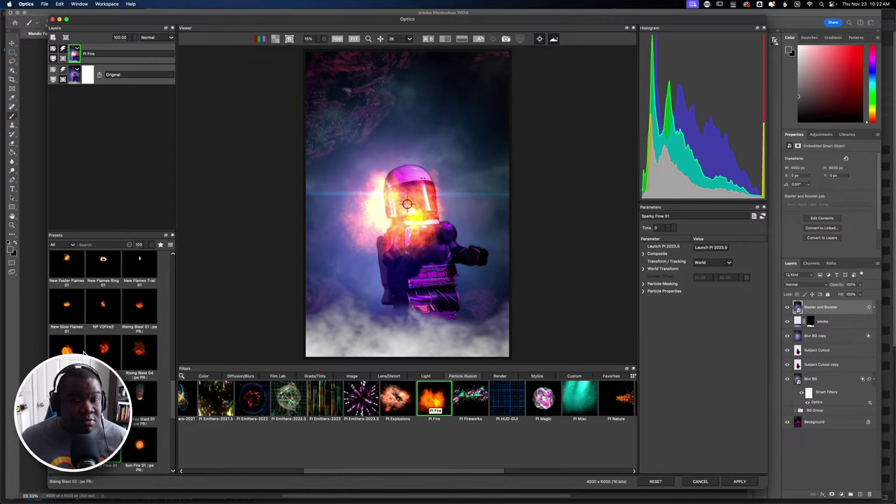
click(67, 267)
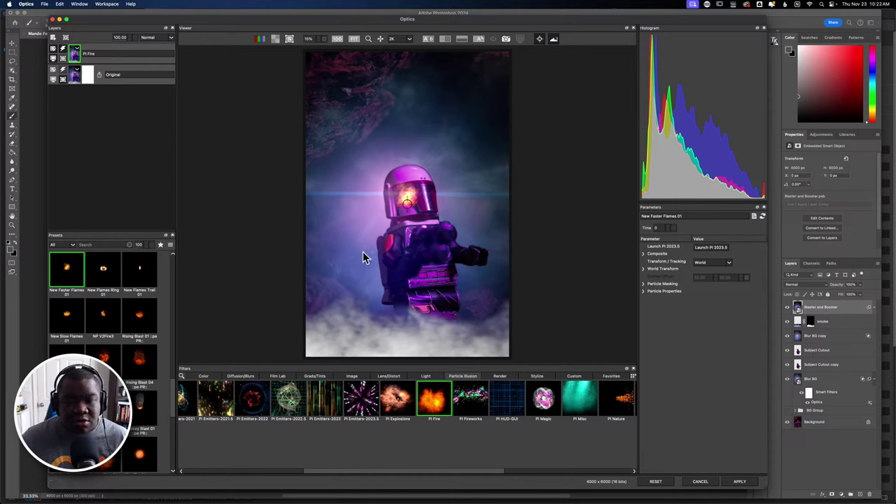
Move the fire emitter below the image so the flames sit under the figure's jetpack
drag(408, 210, 389, 323)
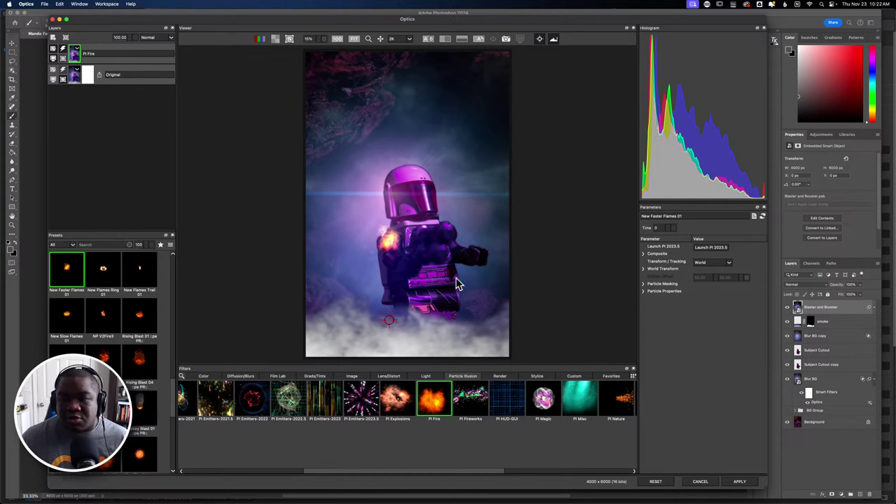
click(319, 43)
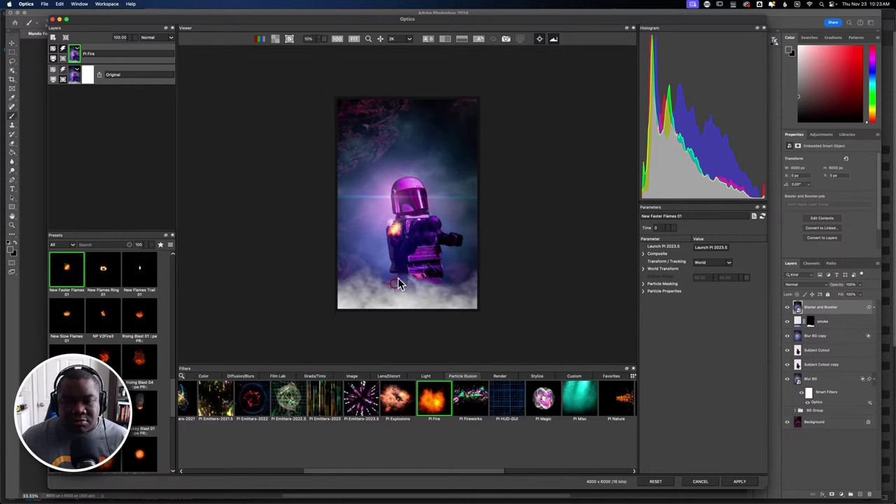
drag(399, 279, 397, 418)
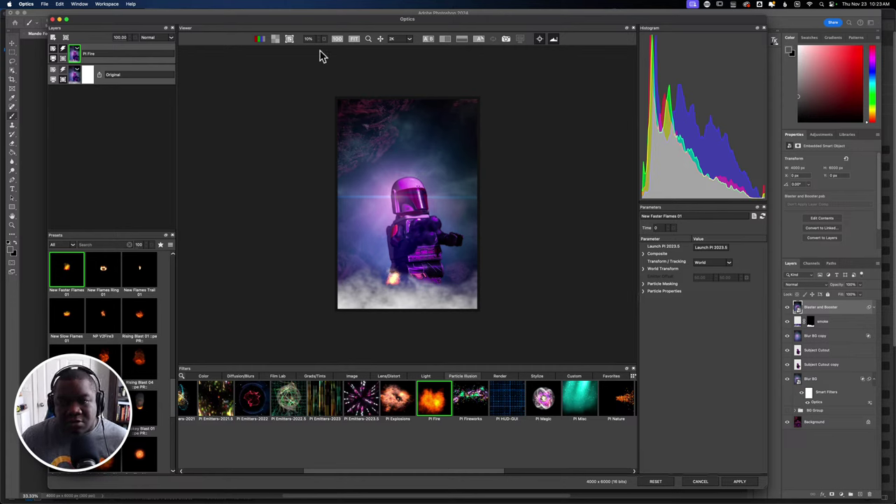
drag(317, 36, 321, 37)
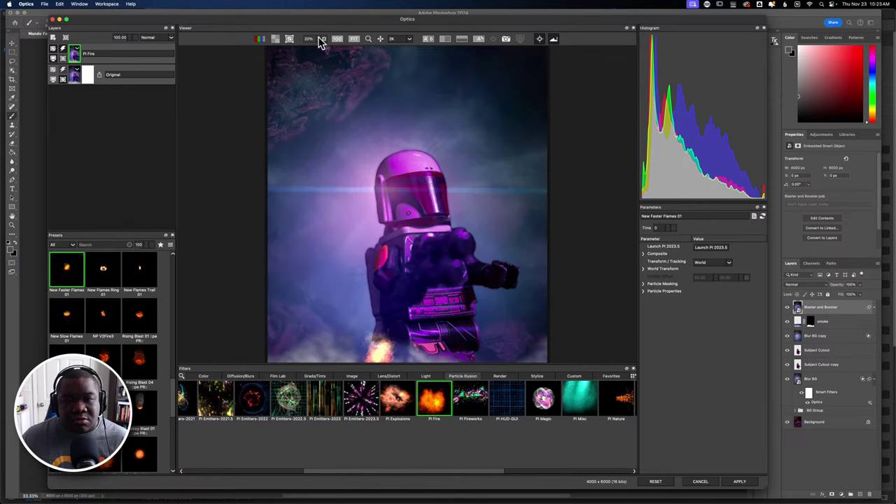
Shift the flame emitter slightly sideways under the jetpack by setting its World Center X to 39.05
drag(540, 265, 552, 203)
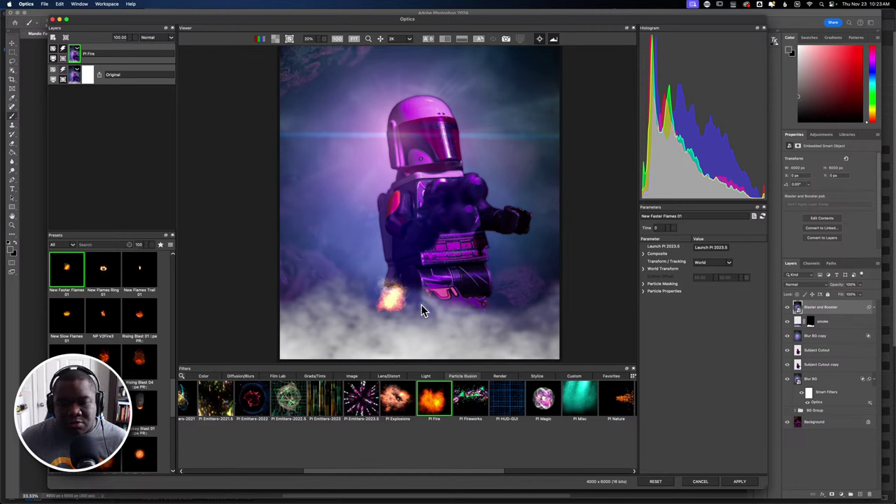
click(643, 269)
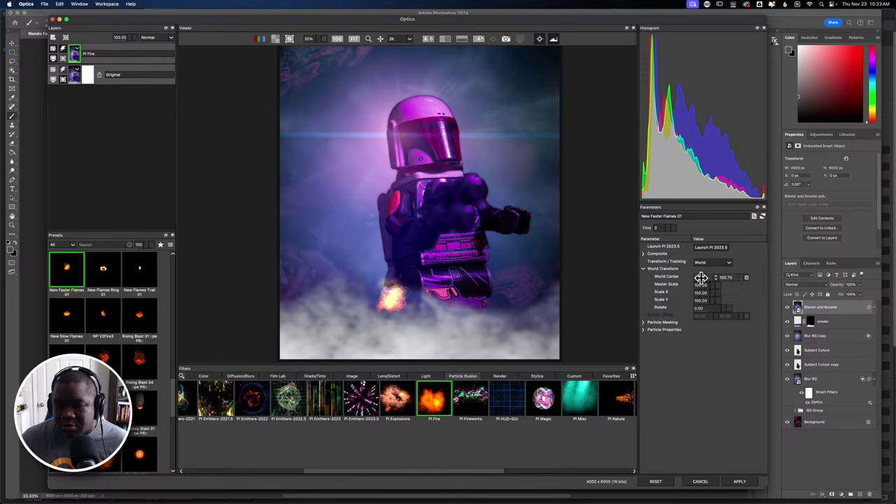
drag(701, 278, 698, 278)
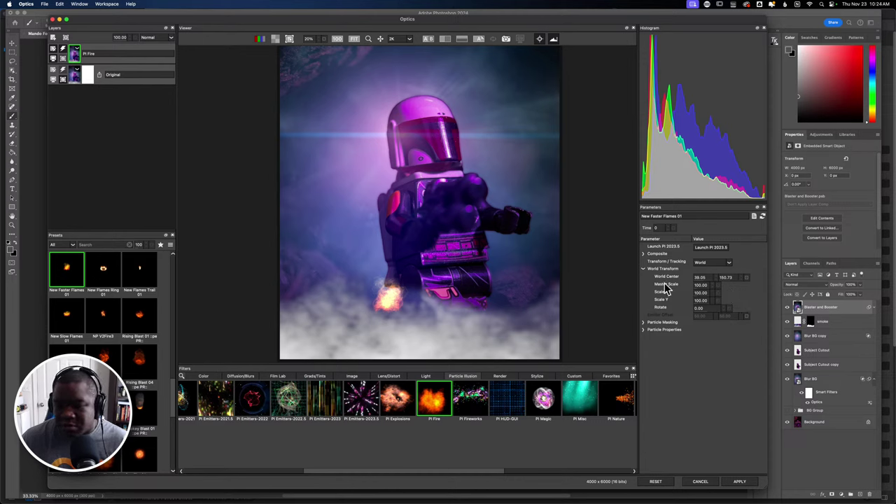
Adjust the flame particles: set Life to 135, raise Spin, and set Random Seed to 16
click(645, 330)
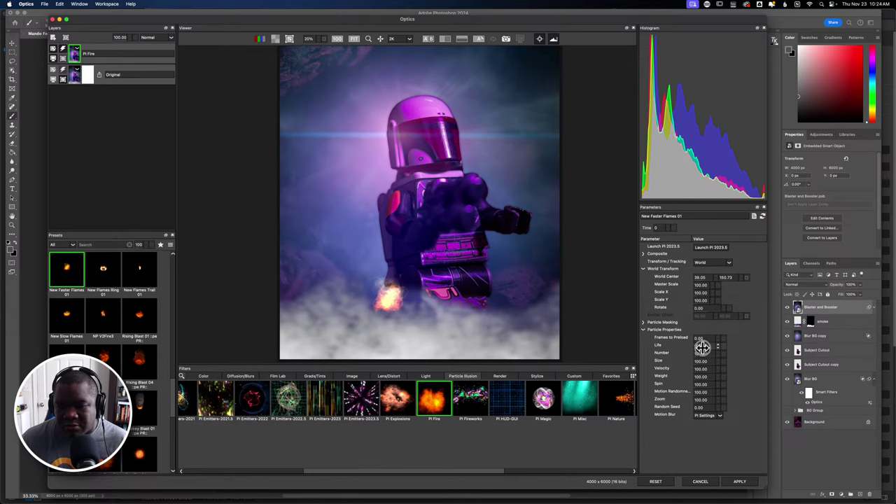
drag(702, 347, 713, 347)
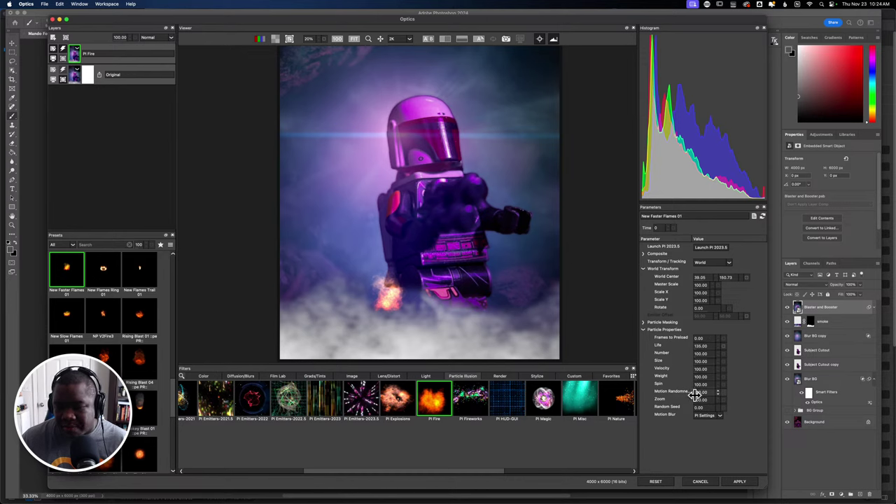
drag(699, 385, 710, 385)
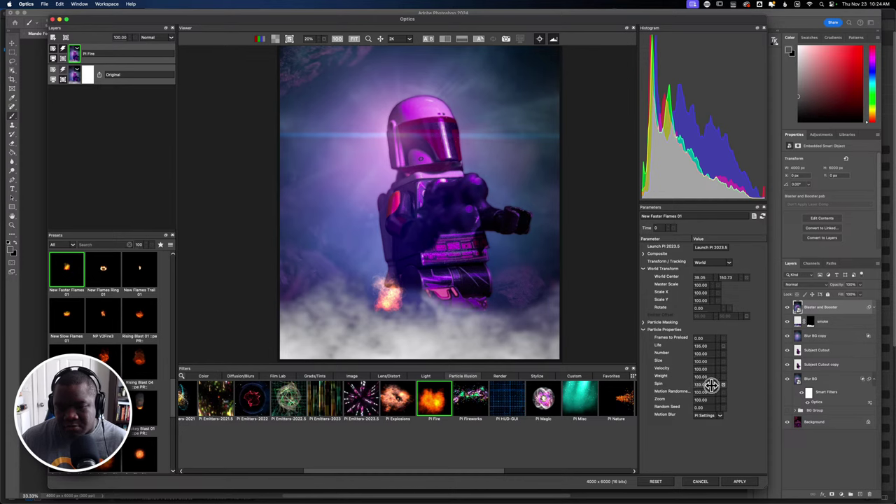
drag(712, 384, 708, 382)
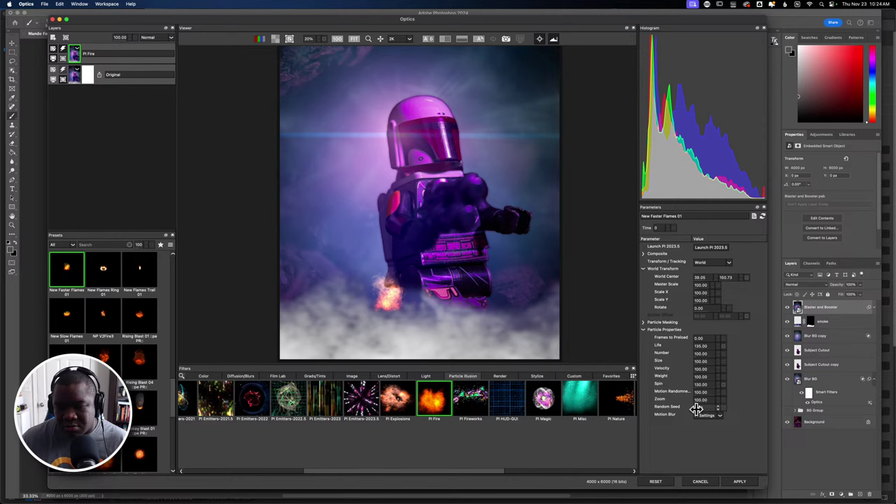
drag(698, 406, 703, 406)
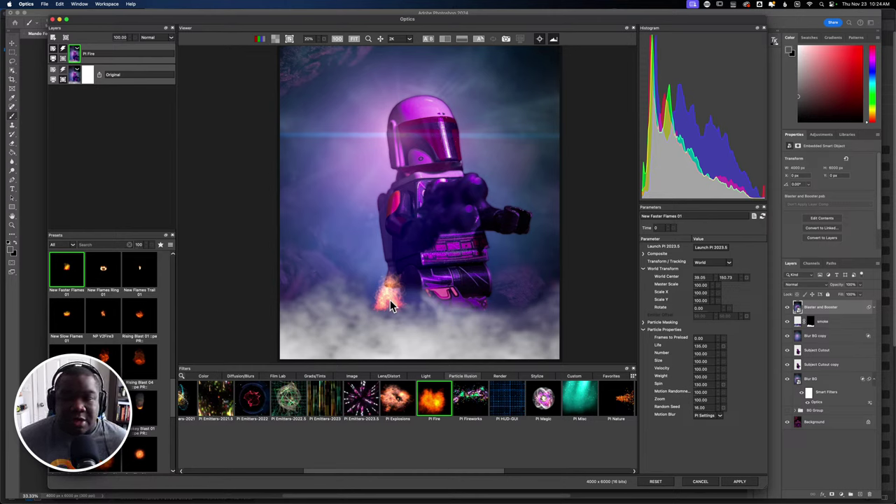
Add a layer beneath PI Fire and apply the PI Explosions filter with the Boom Blast 06 preset
click(53, 37)
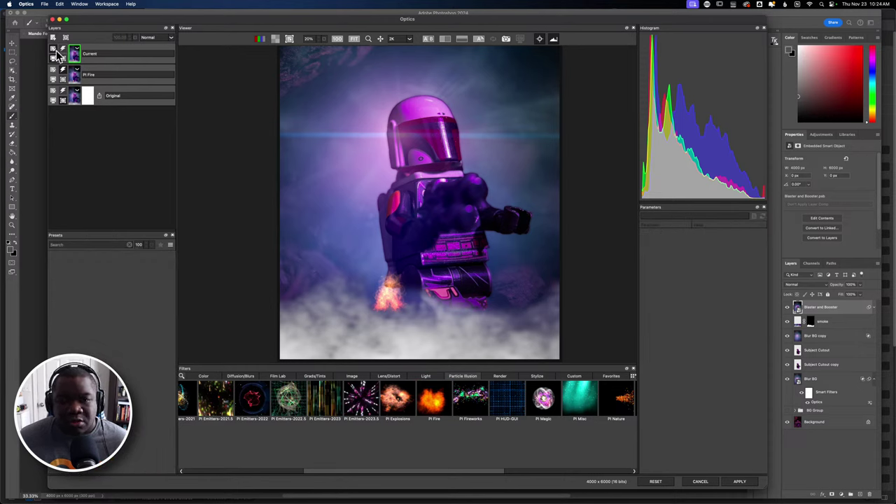
drag(105, 54, 94, 73)
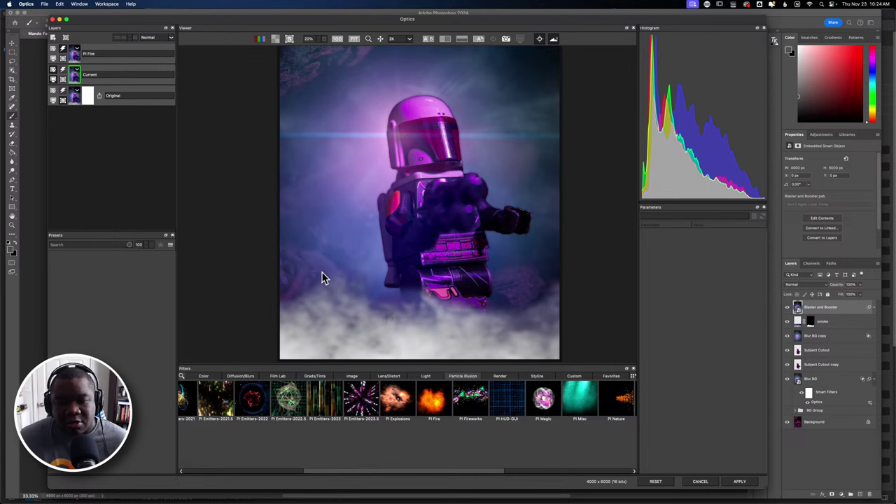
click(397, 410)
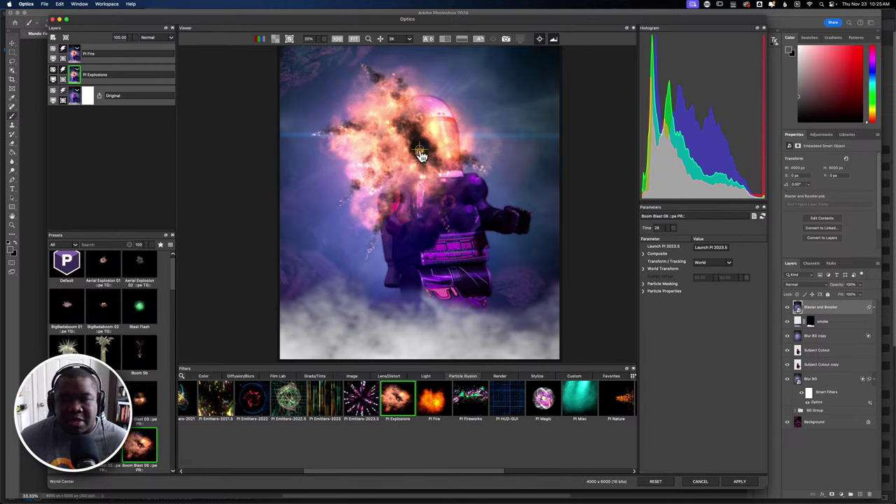
Transform the explosion with Master Scale 202 and Rotate 38, moving its center slightly across to about 57.5 horizontally
click(319, 39)
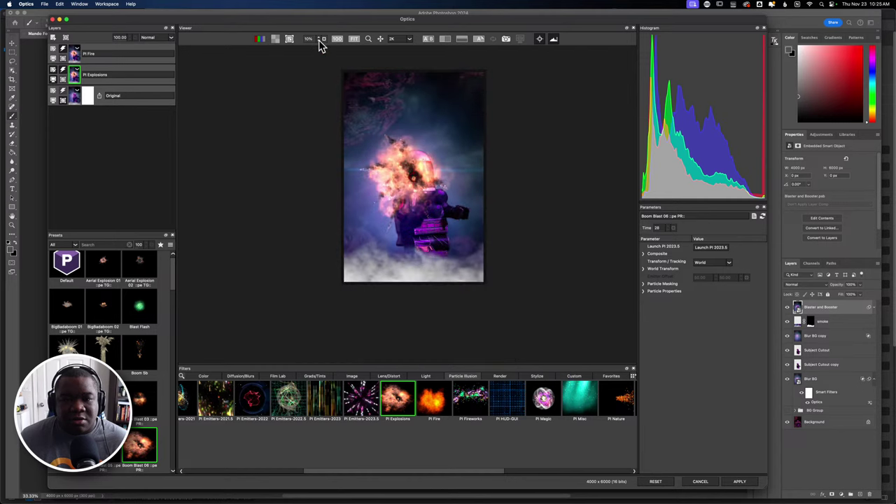
click(309, 39)
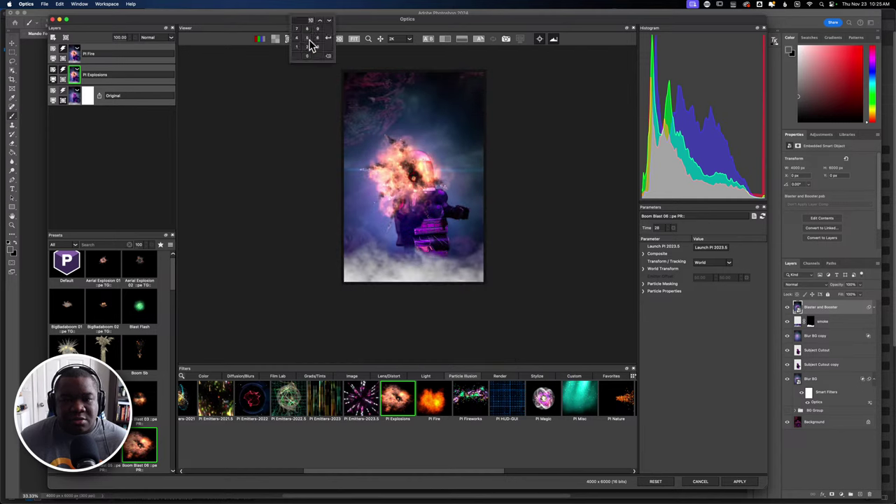
click(296, 46)
click(307, 37)
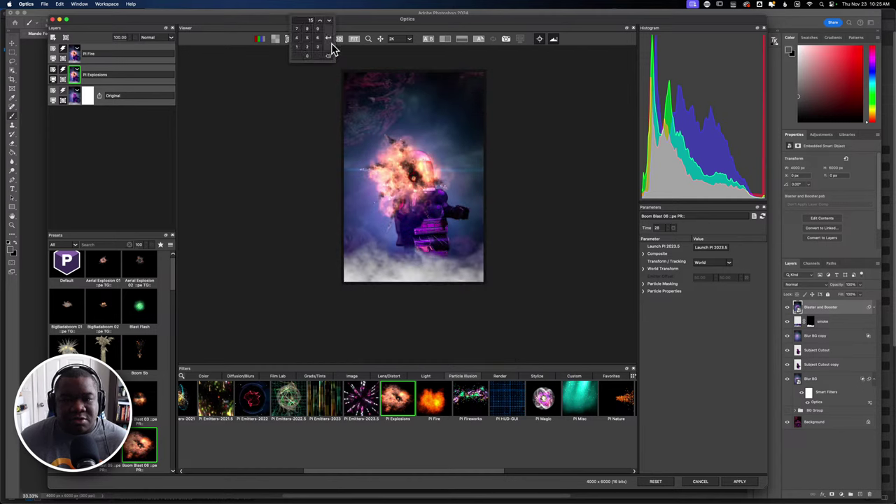
click(329, 38)
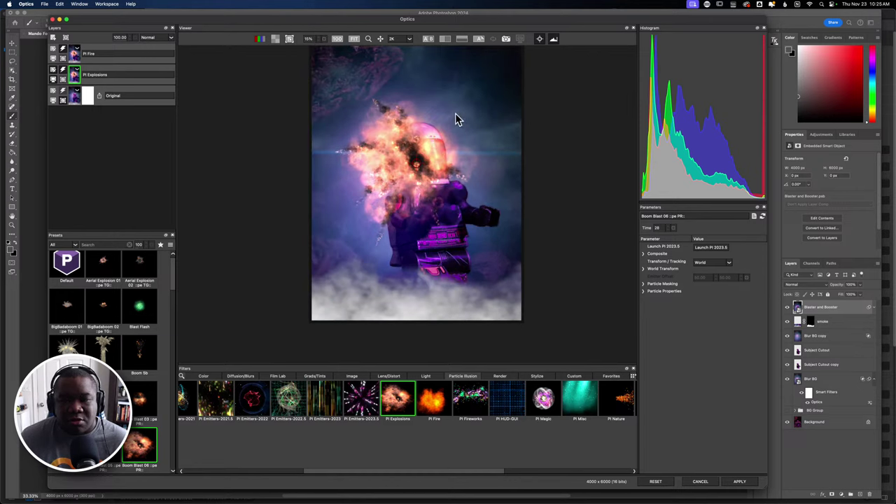
drag(458, 116, 453, 162)
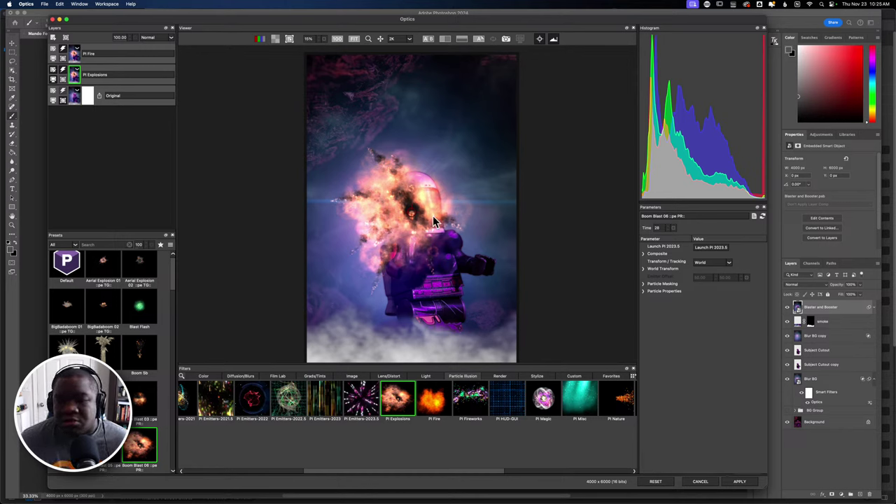
click(644, 269)
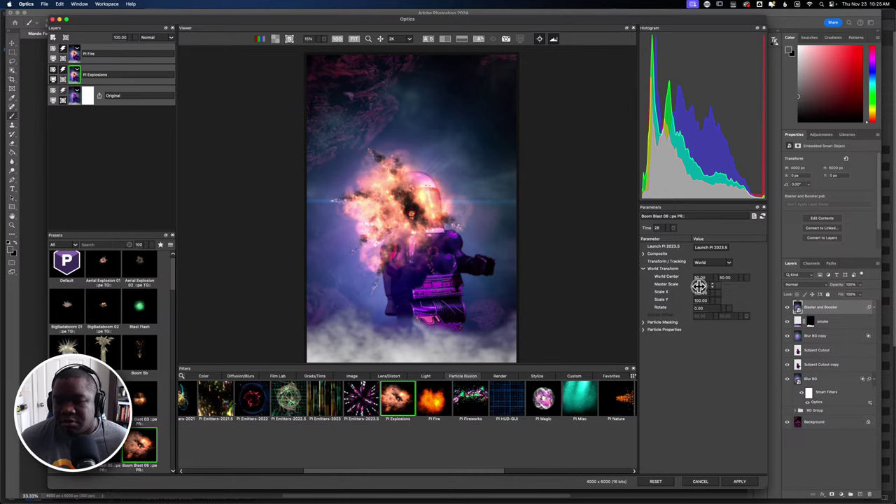
drag(705, 286, 719, 308)
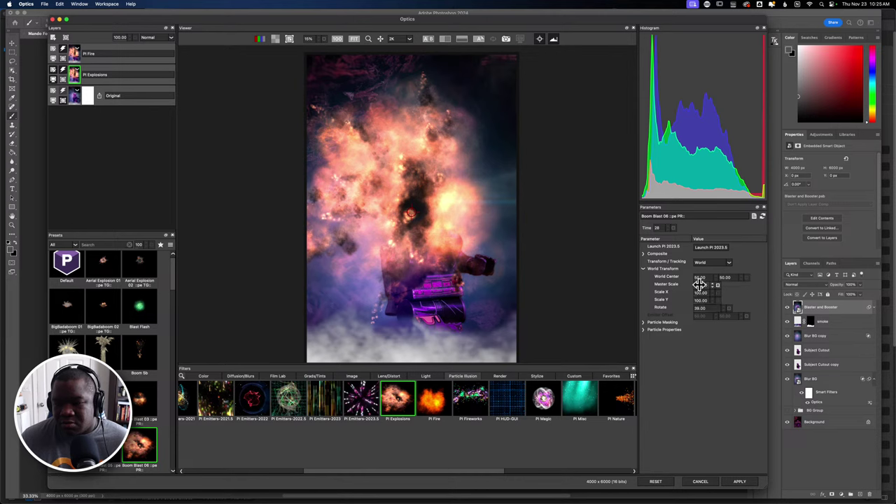
drag(703, 285, 706, 285)
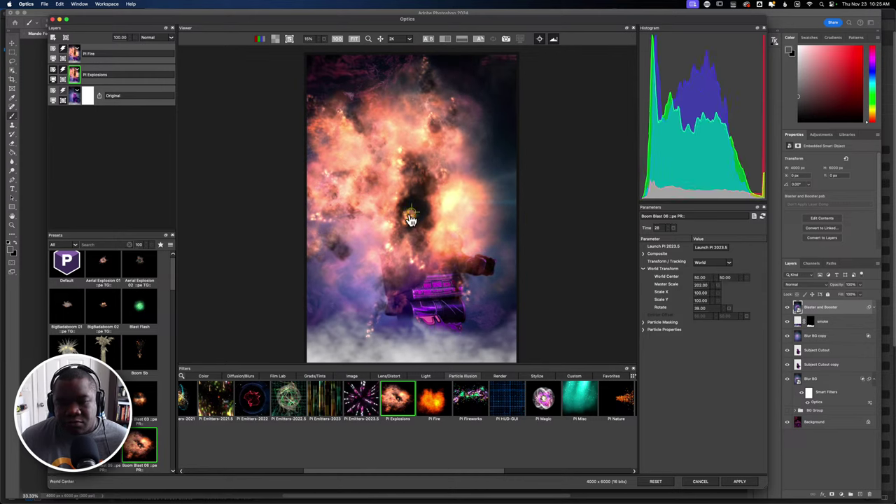
drag(410, 213, 426, 211)
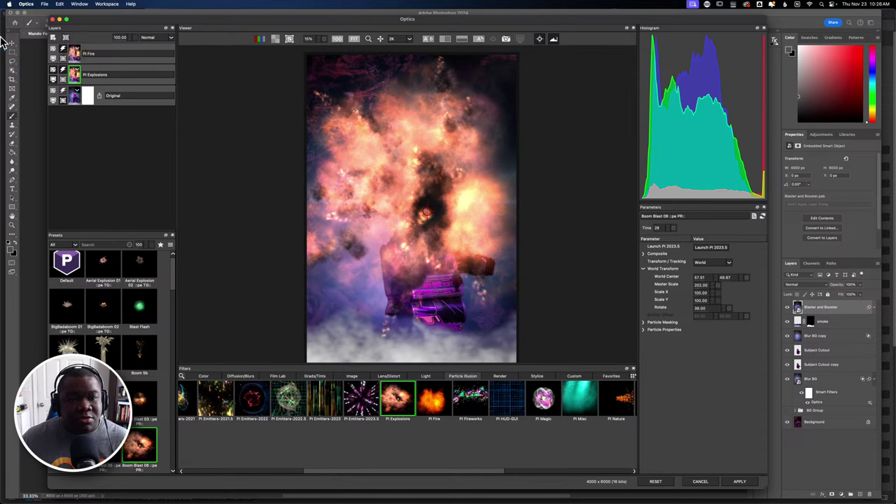
Add an EZMask to the PI Explosions layer and outline the figure with background strokes around its head, arm and body
click(65, 38)
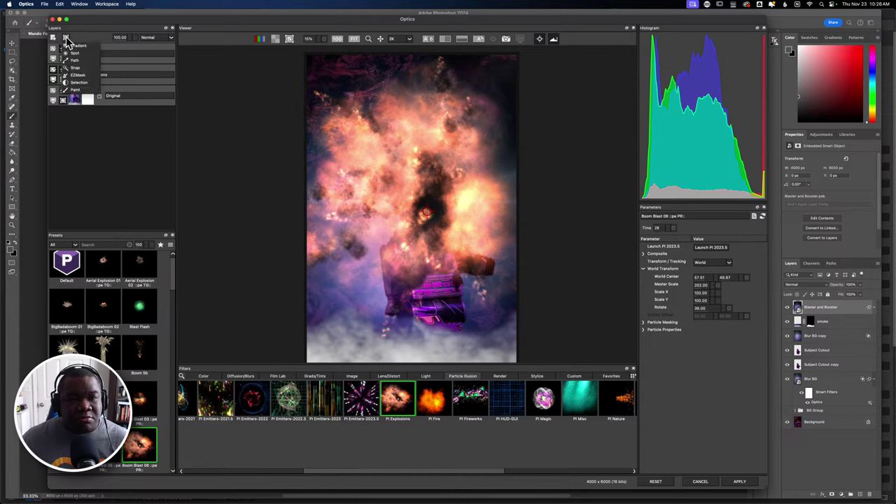
click(83, 76)
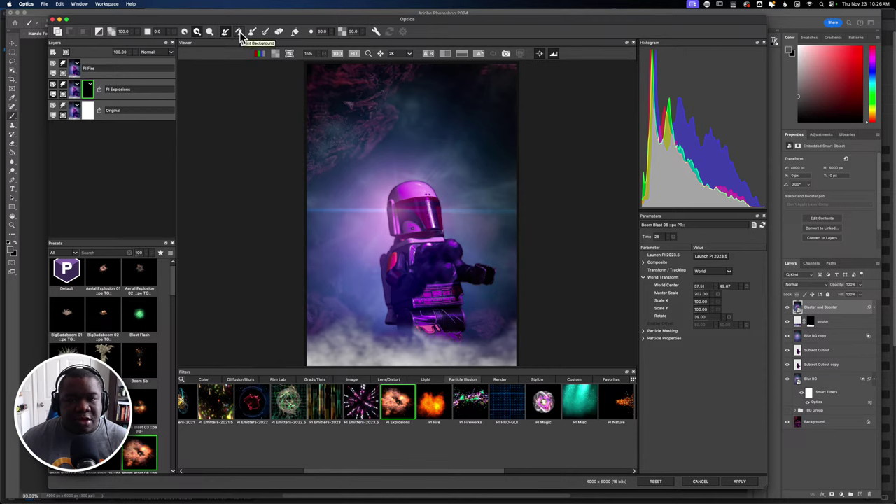
click(239, 32)
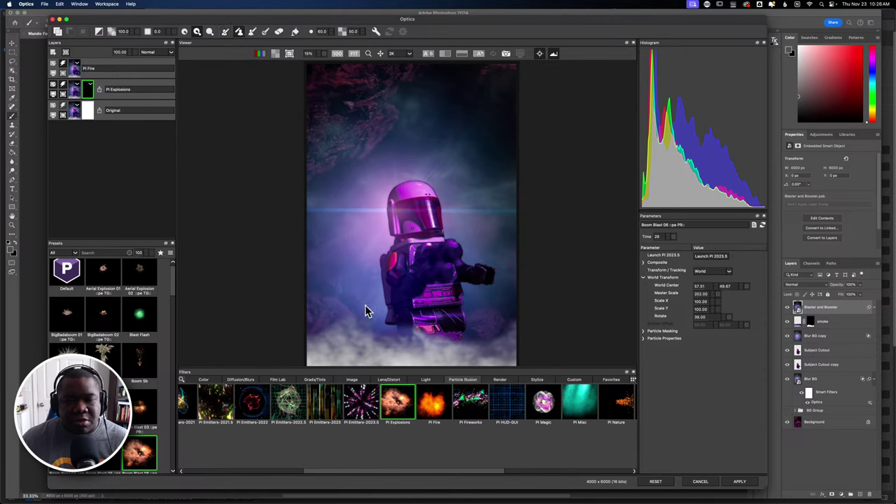
mouse_move(372, 320)
mouse_down()
mouse_move(364, 274)
mouse_move(369, 243)
mouse_move(383, 236)
mouse_up()
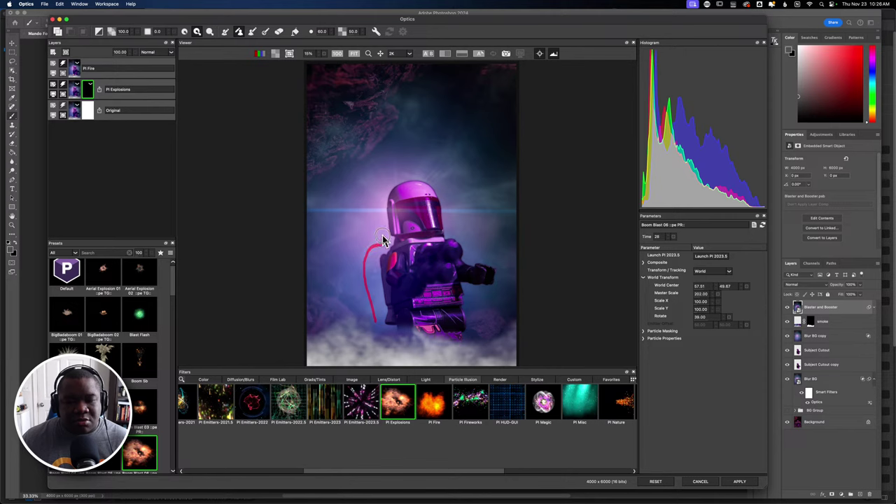
mouse_move(379, 204)
mouse_down()
mouse_move(390, 178)
mouse_move(405, 171)
mouse_move(443, 179)
mouse_move(454, 231)
mouse_move(508, 278)
mouse_move(502, 293)
mouse_move(480, 300)
mouse_move(481, 334)
mouse_up()
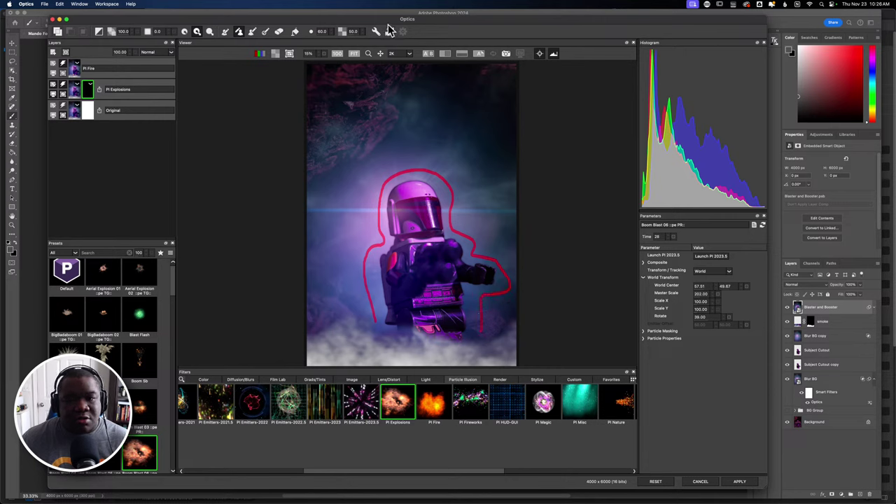
Mark the inside of the figure with foreground strokes and generate the EZMask so the explosion stays behind it
click(227, 33)
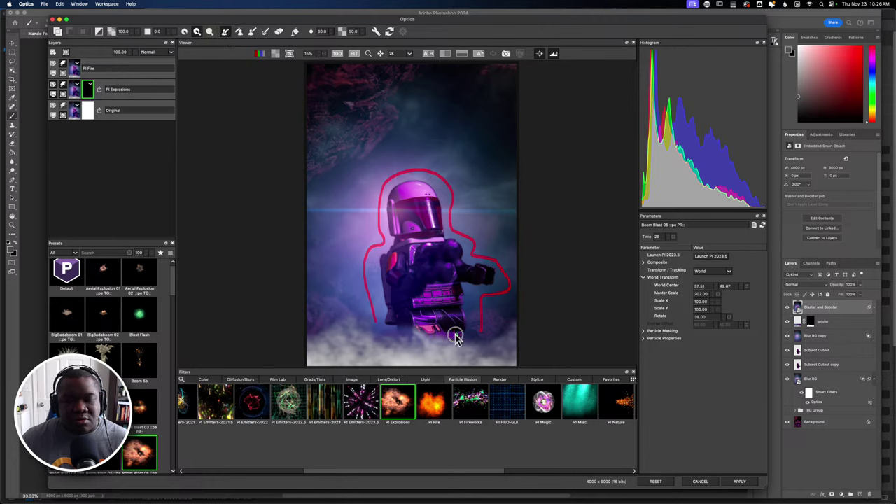
mouse_move(457, 334)
mouse_down()
mouse_move(409, 319)
mouse_move(407, 301)
mouse_move(419, 285)
mouse_move(437, 292)
mouse_move(440, 267)
mouse_move(424, 244)
mouse_move(416, 262)
mouse_move(404, 263)
mouse_move(407, 197)
mouse_move(421, 188)
mouse_move(447, 257)
mouse_move(489, 280)
mouse_move(407, 266)
mouse_move(400, 242)
mouse_move(391, 263)
mouse_move(396, 326)
mouse_up()
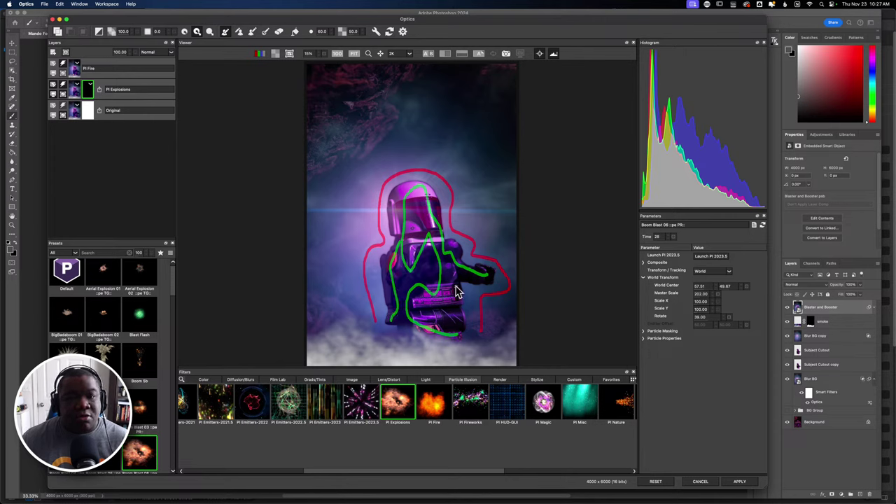
click(404, 32)
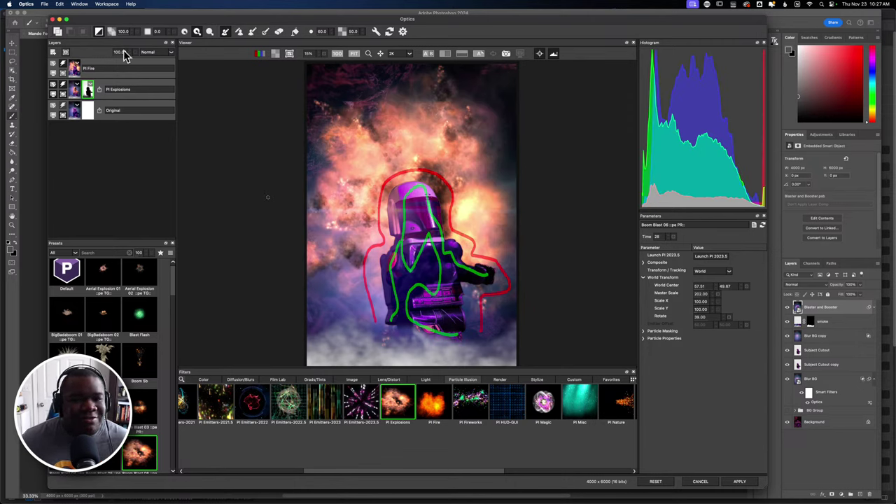
Return from the mask to the PI Explosions effect and move the explosion's center to about 58, 52 behind the helmet
click(75, 89)
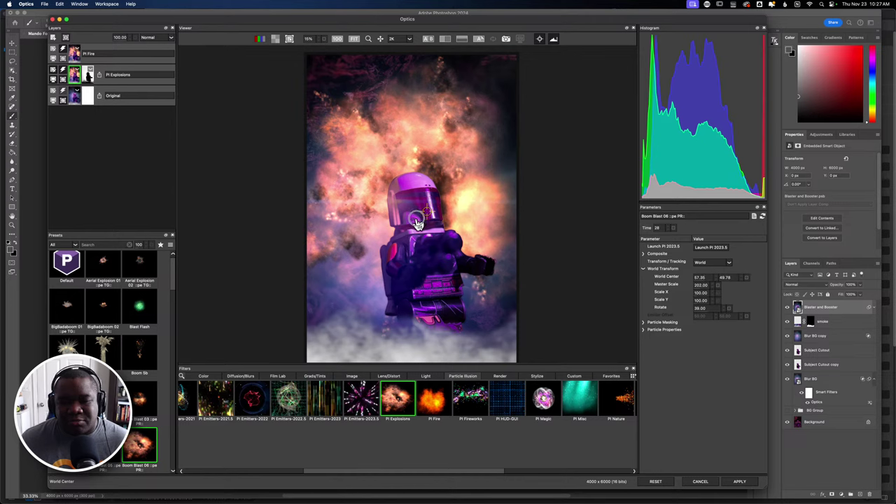
drag(417, 225, 431, 222)
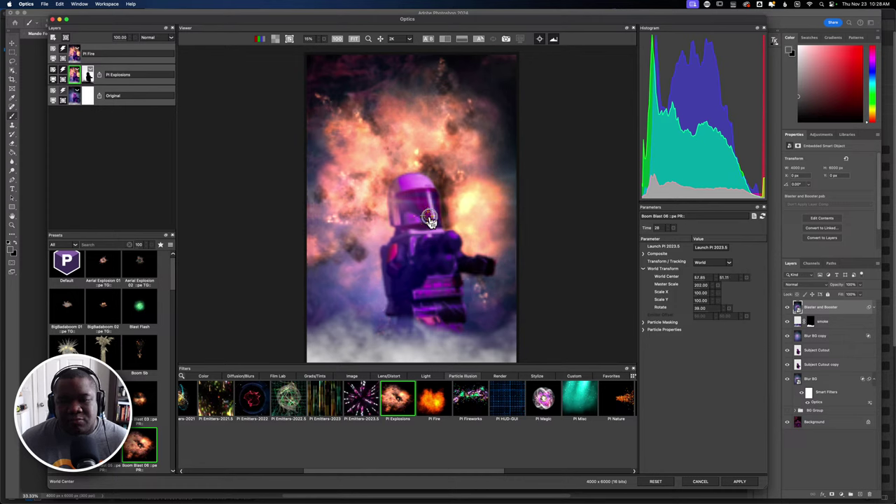
drag(430, 222, 433, 223)
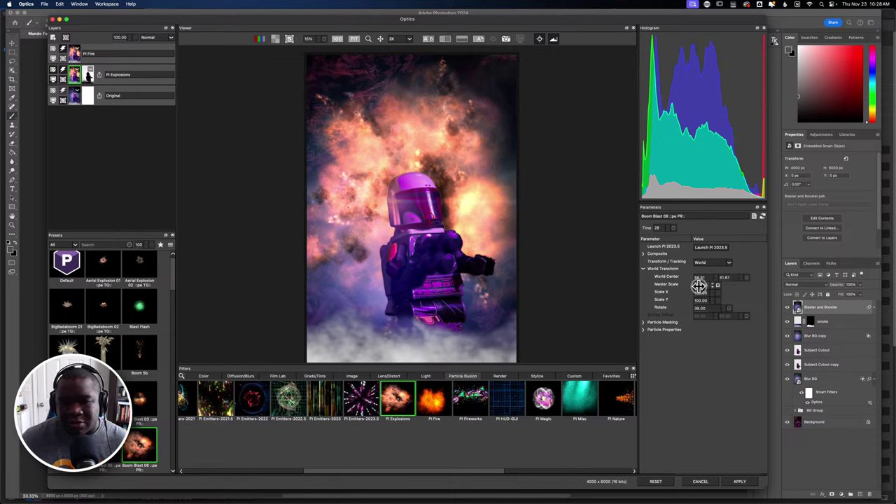
Set the explosion's Master Scale to 215 and its Rotate value to 21
mouse_move(701, 285)
mouse_down()
mouse_move(713, 286)
mouse_move(705, 286)
mouse_up()
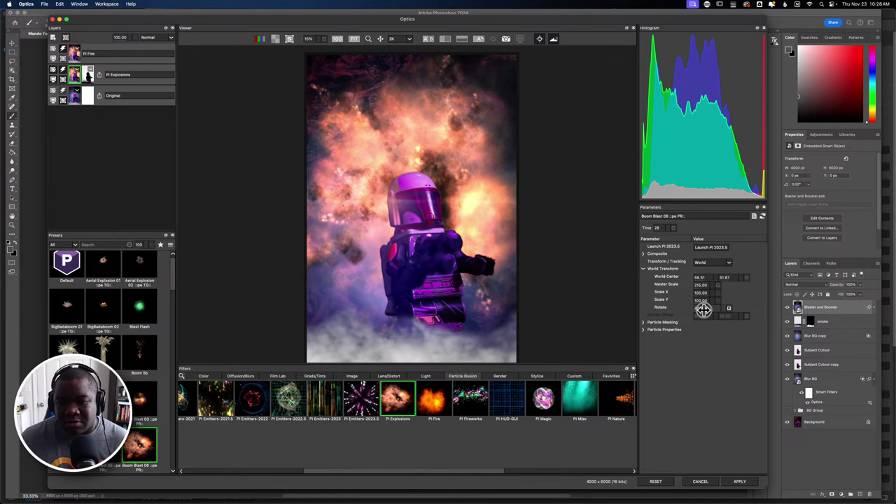
drag(704, 310, 685, 311)
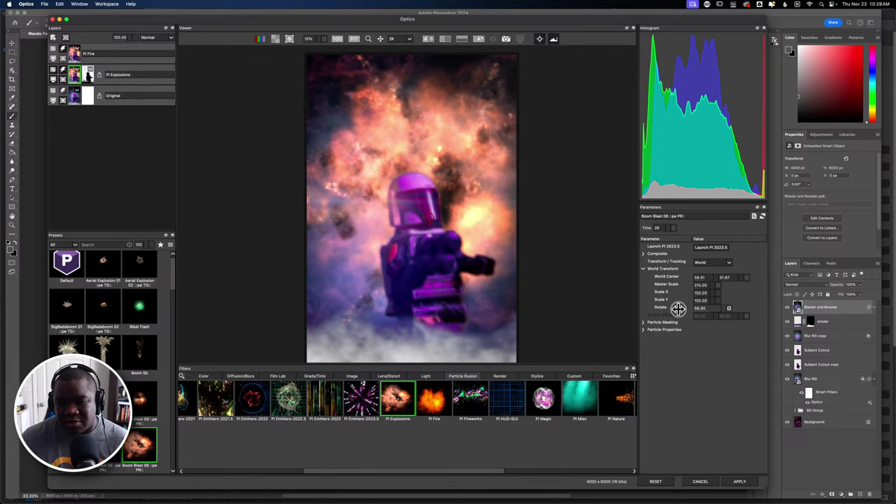
drag(678, 309, 695, 309)
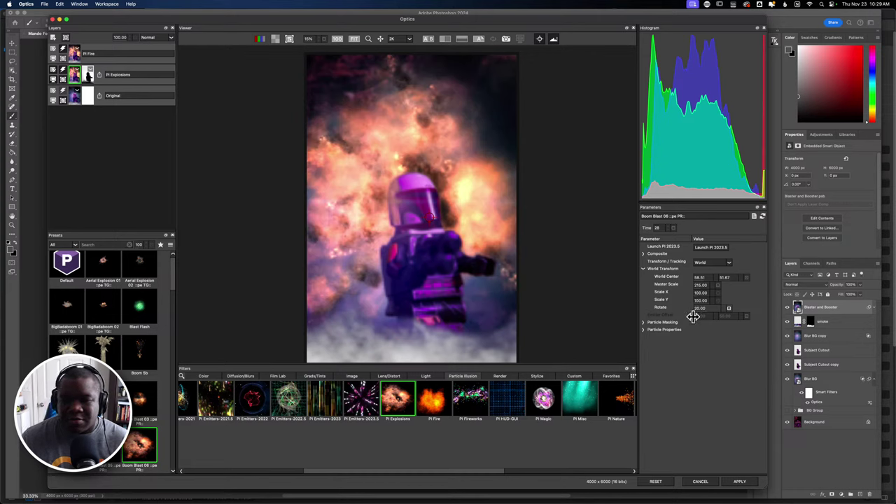
key(Up)
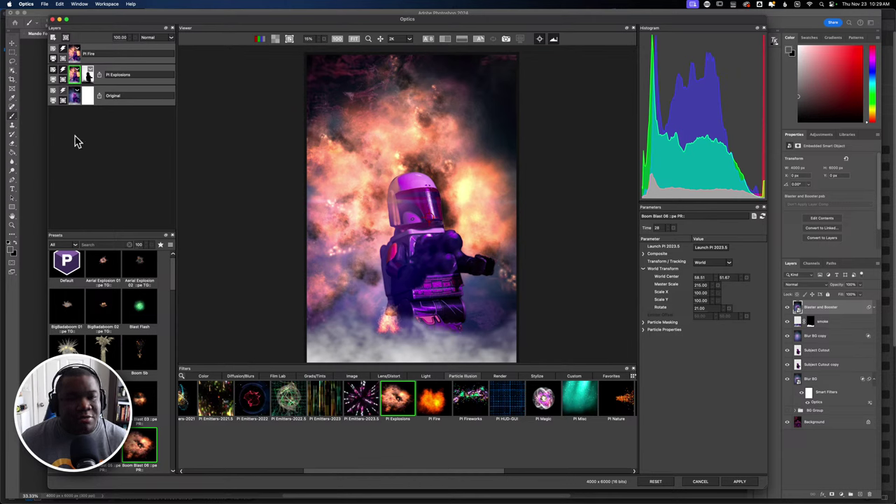
Add a new layer above PI Fire, search the filters for "laser" and apply S_LaserBeam to it
click(74, 53)
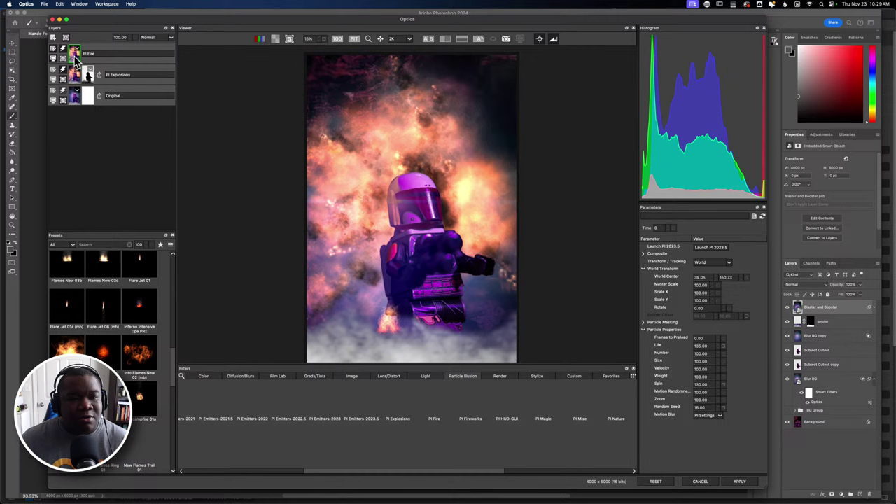
click(54, 37)
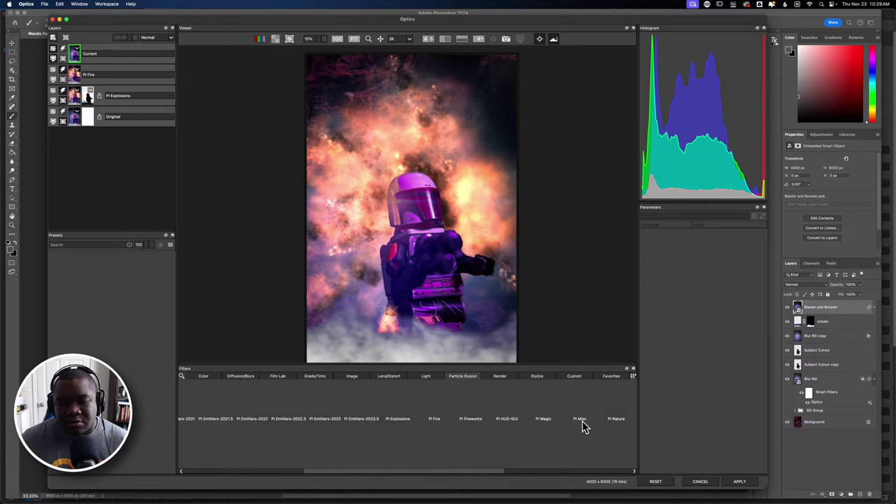
click(181, 379)
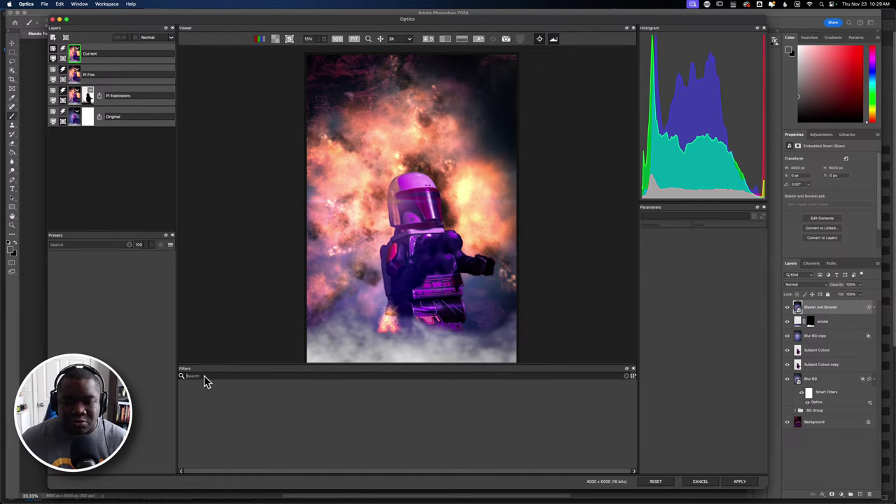
text(laser)
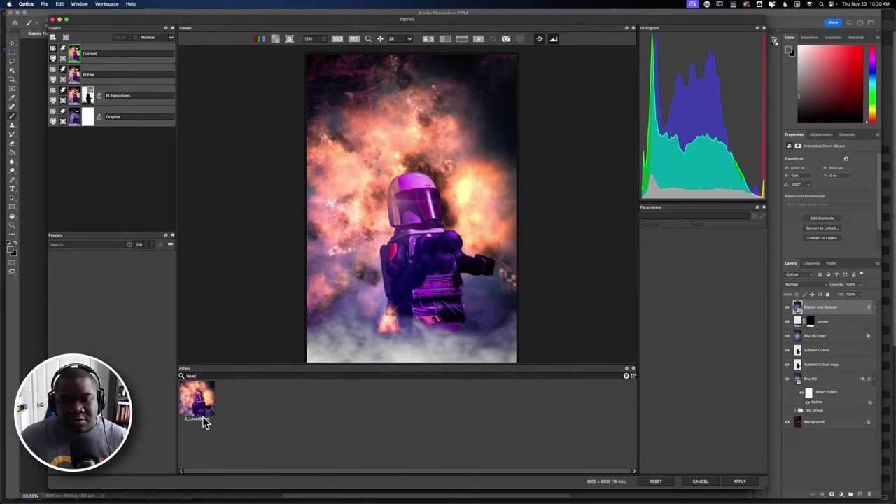
click(201, 405)
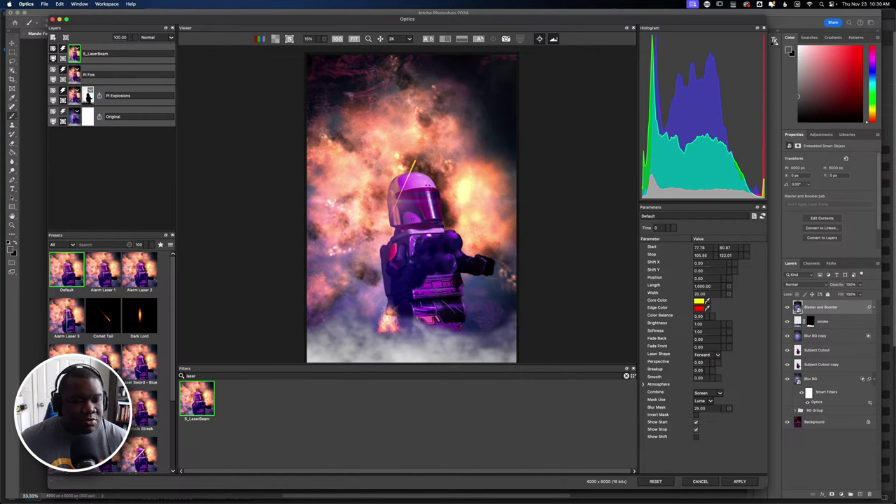
Apply the Laser Sword - Red preset and place the beam at the blaster, from about 142, 92 to about 121, 91
scroll(103, 364, down, 2)
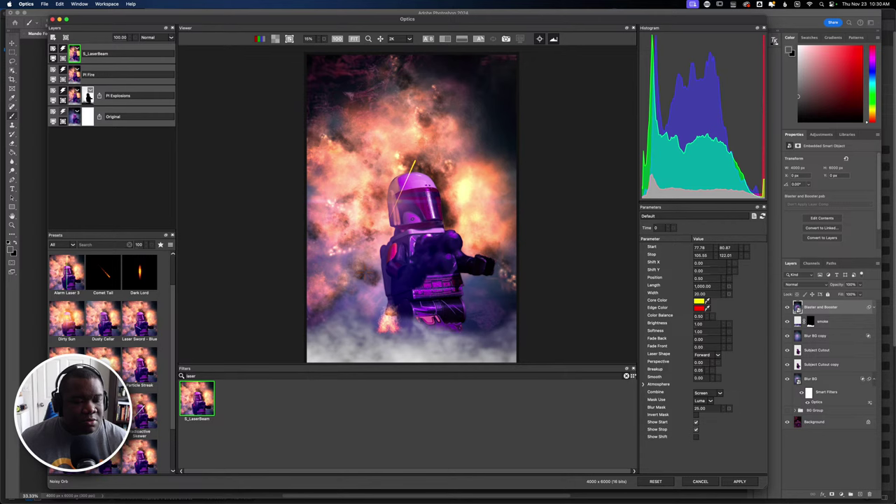
scroll(103, 364, down, 2)
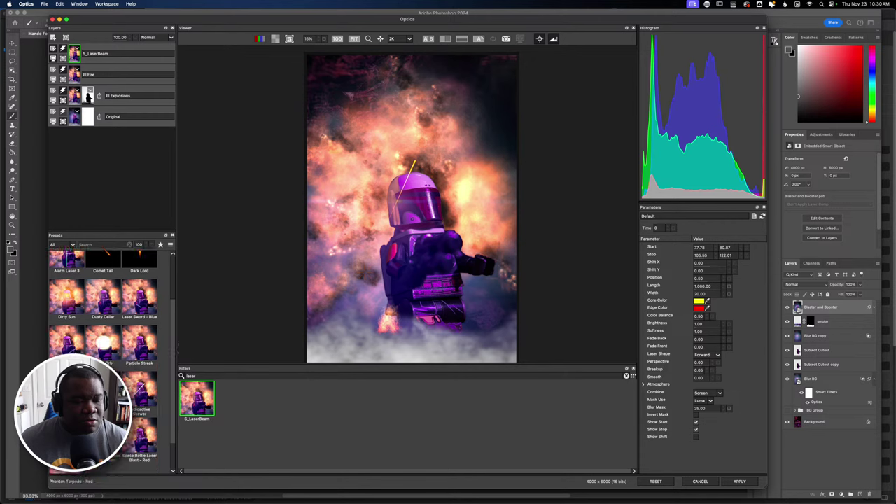
click(142, 376)
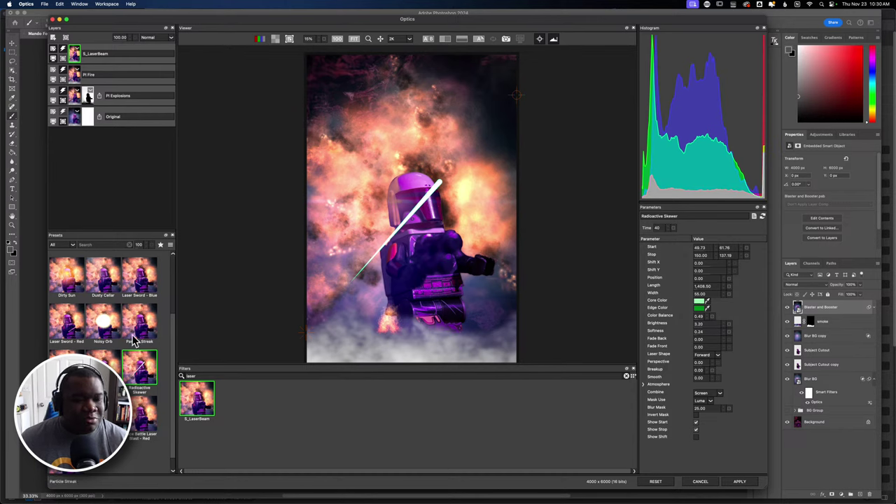
click(71, 320)
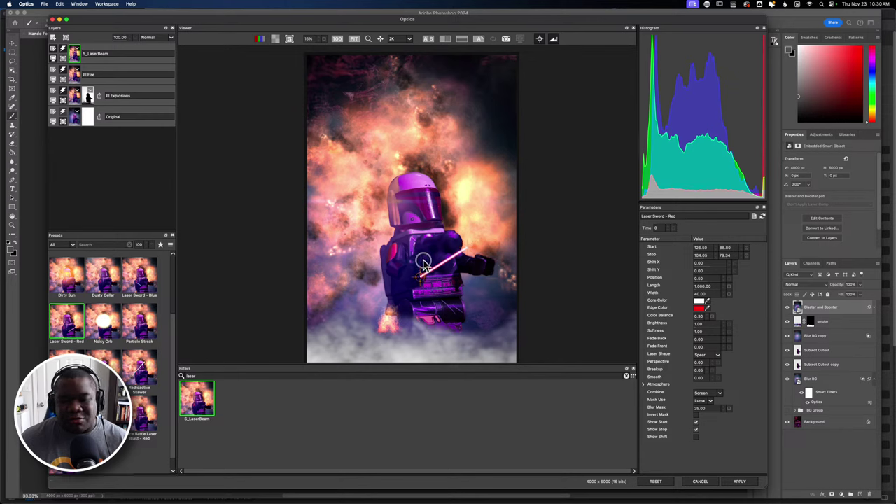
drag(450, 249, 456, 243)
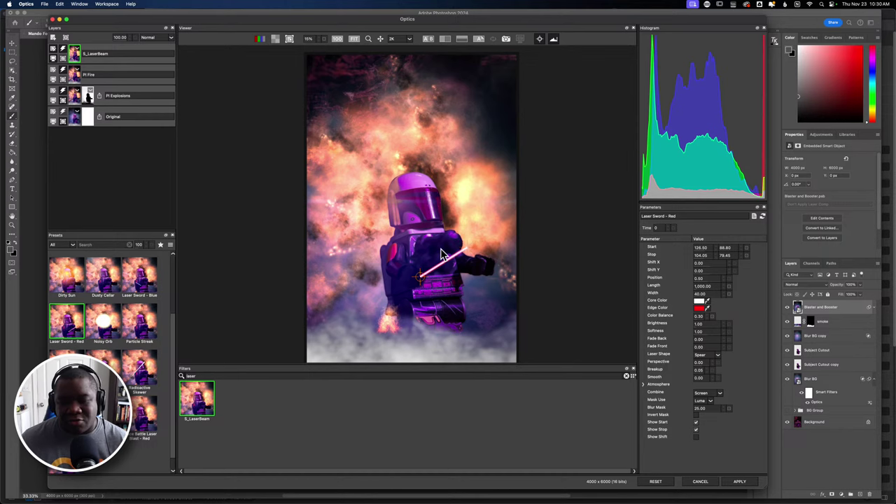
drag(441, 256, 489, 253)
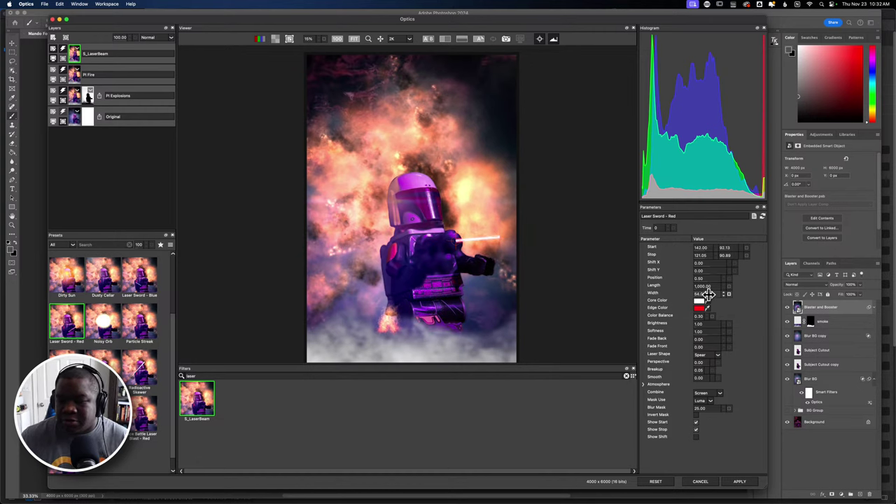
Widen the laser beam in stages, trying Width values of 80 and 120 before setting it to 150
click(706, 295)
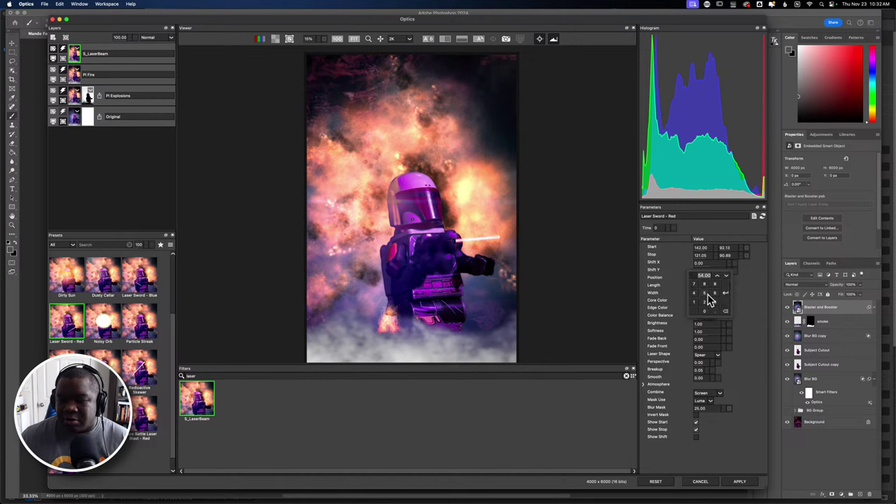
click(705, 284)
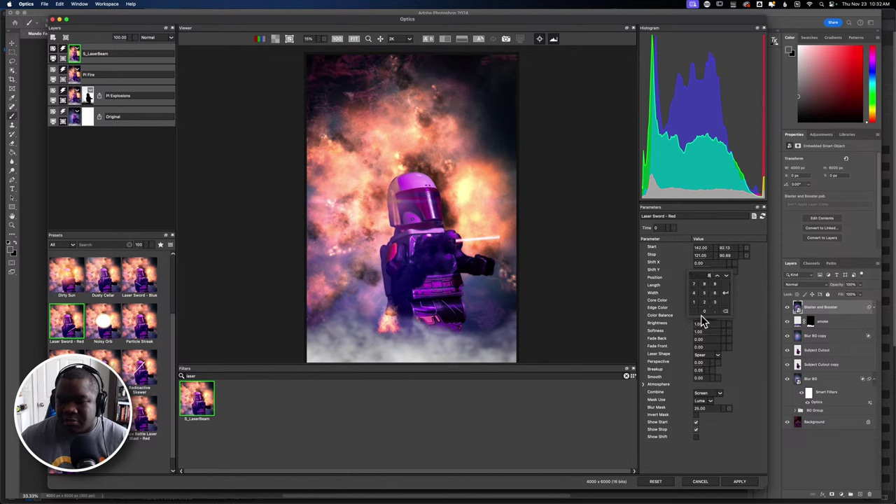
click(705, 311)
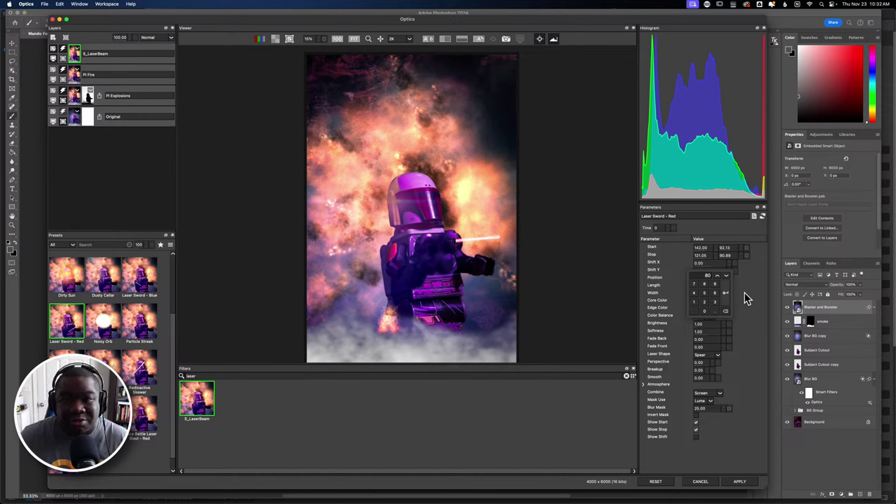
click(745, 299)
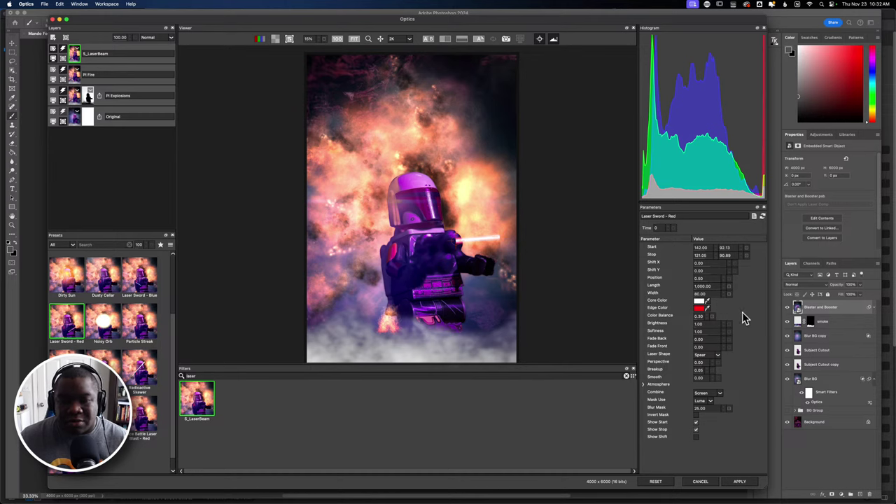
click(701, 295)
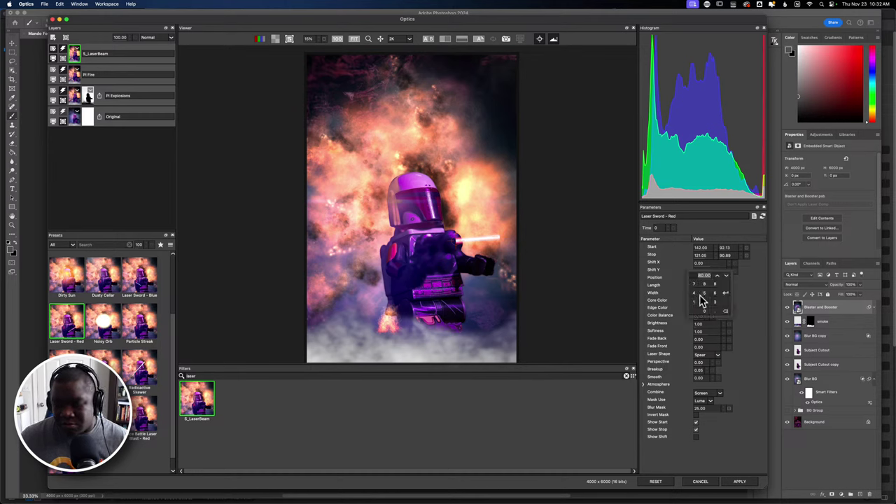
text(120)
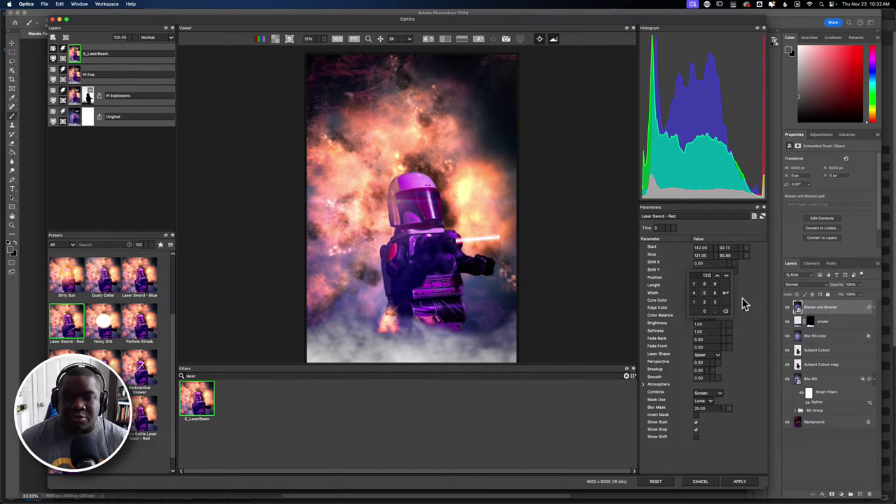
key(Return)
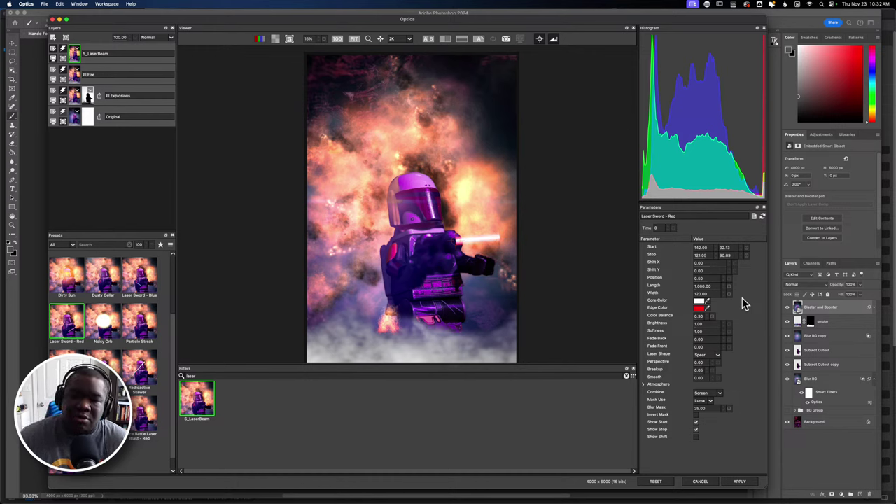
click(703, 295)
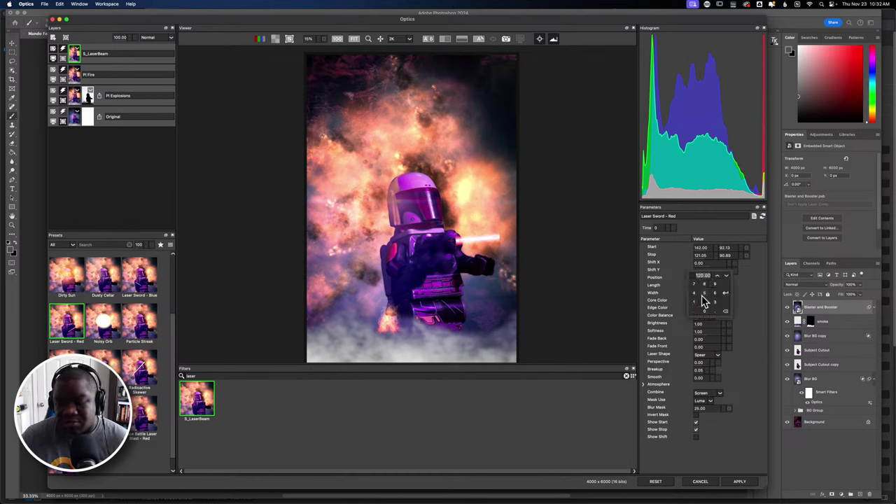
text(150)
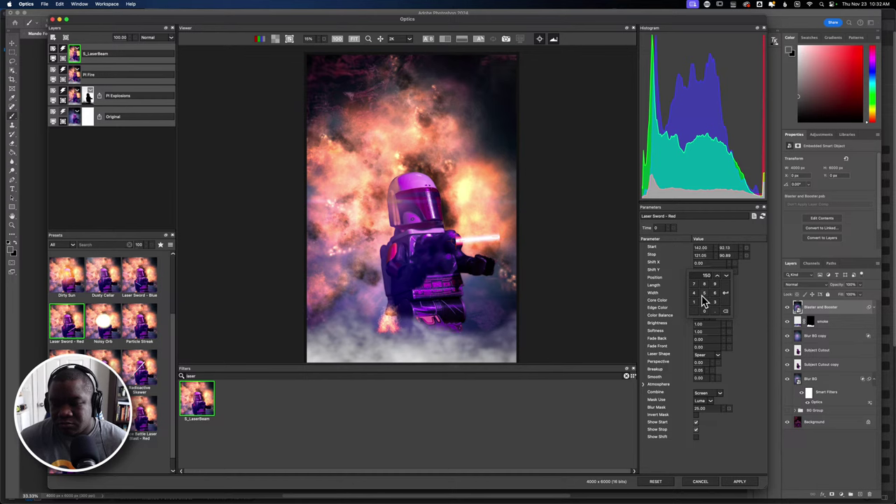
key(Return)
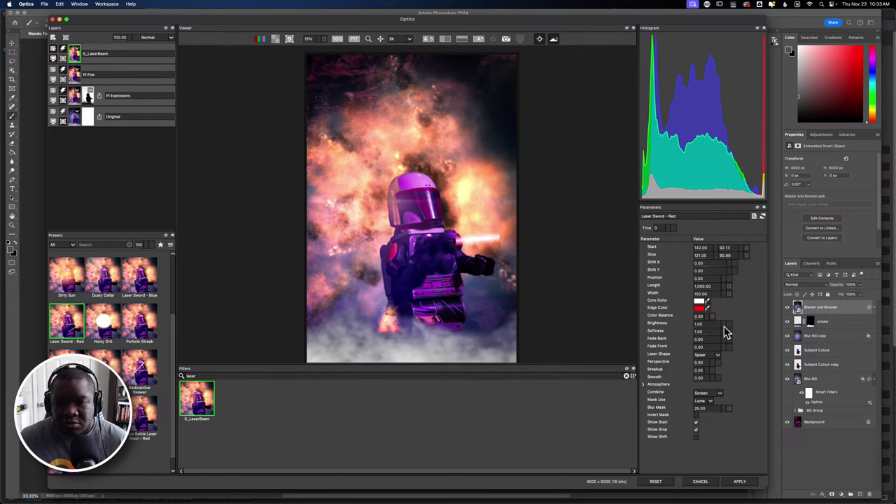
Check the PI Fire layer, return to S_LaserBeam and set the beam's horizontal Start value to 144
click(91, 77)
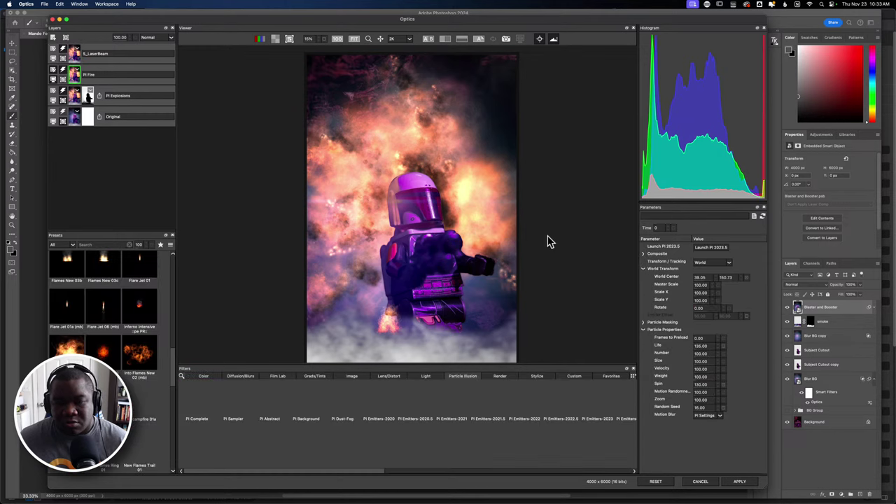
click(74, 54)
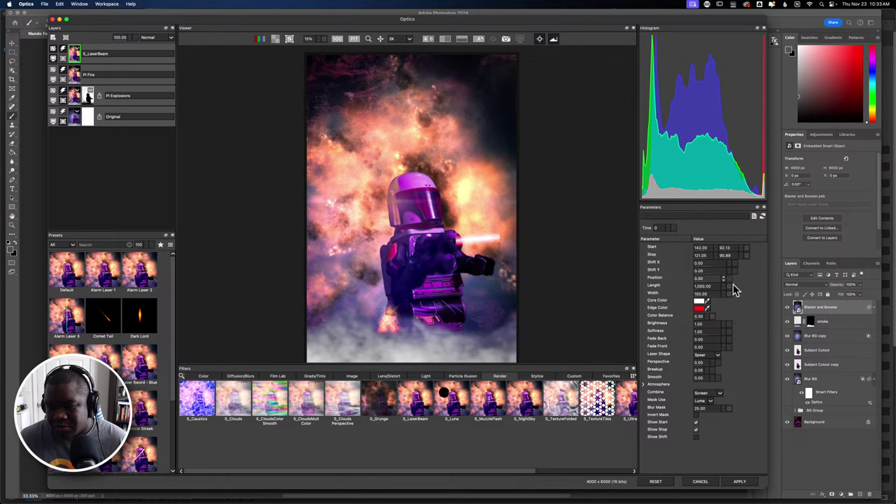
click(716, 250)
click(715, 250)
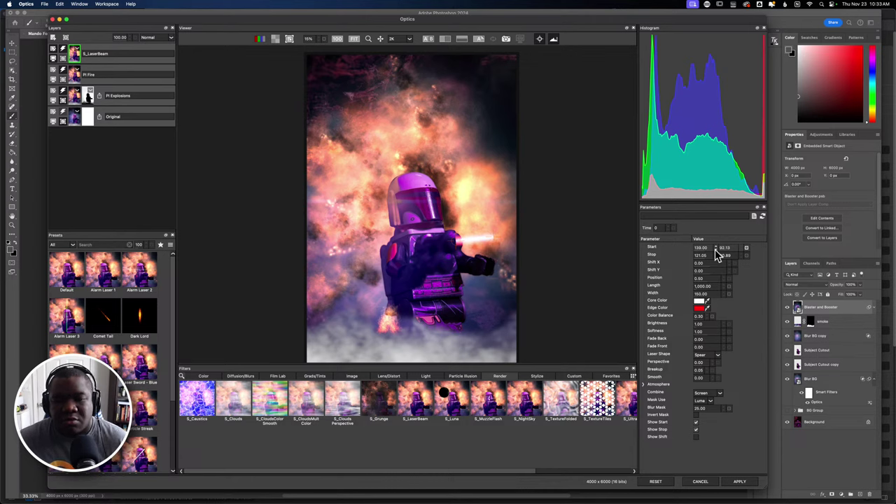
click(716, 250)
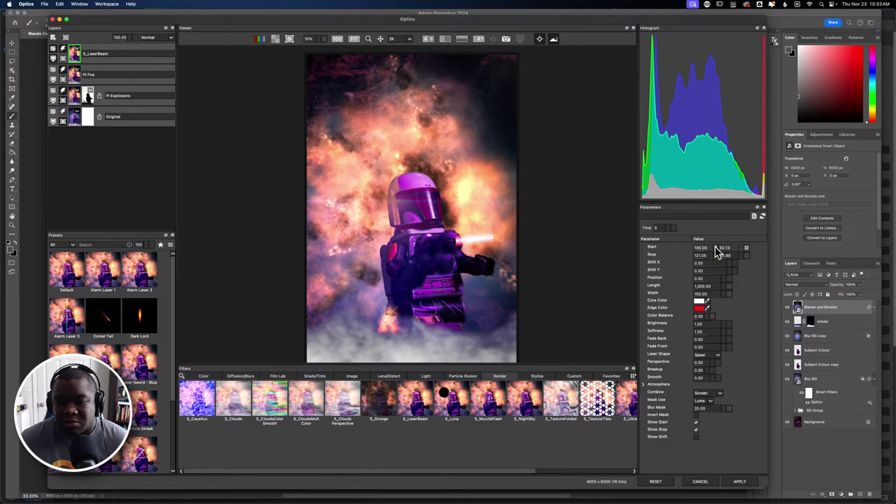
click(716, 252)
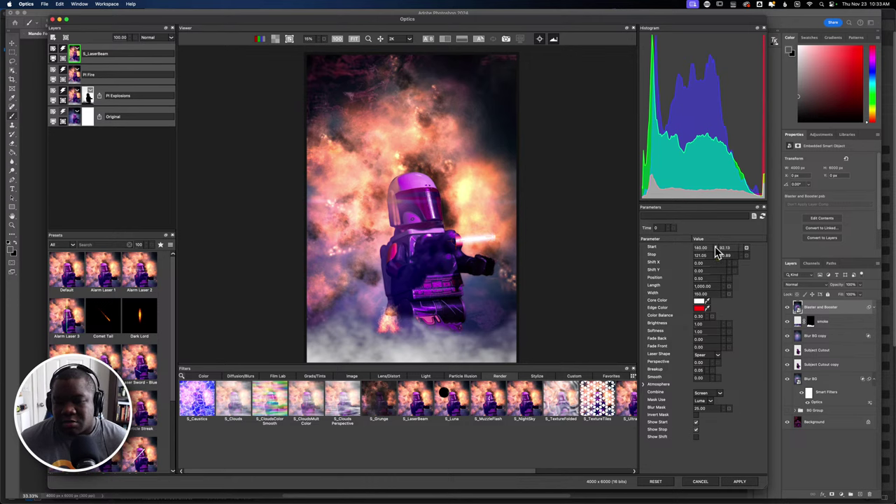
click(716, 252)
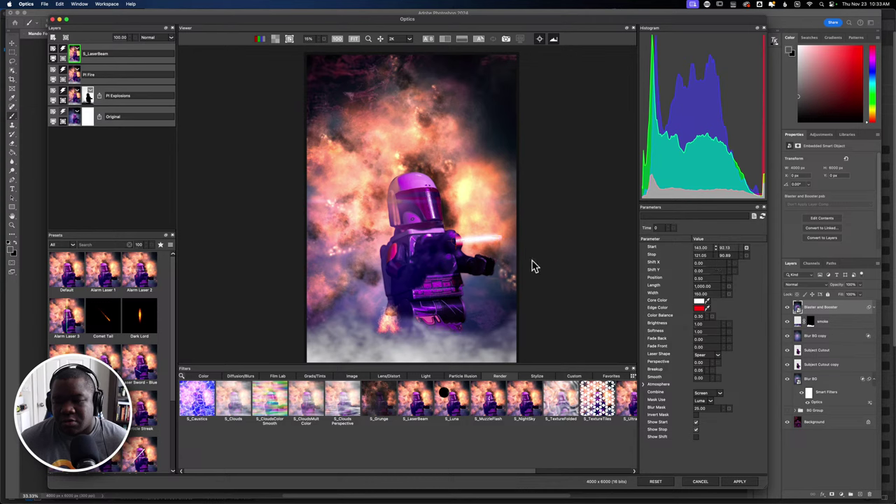
click(715, 252)
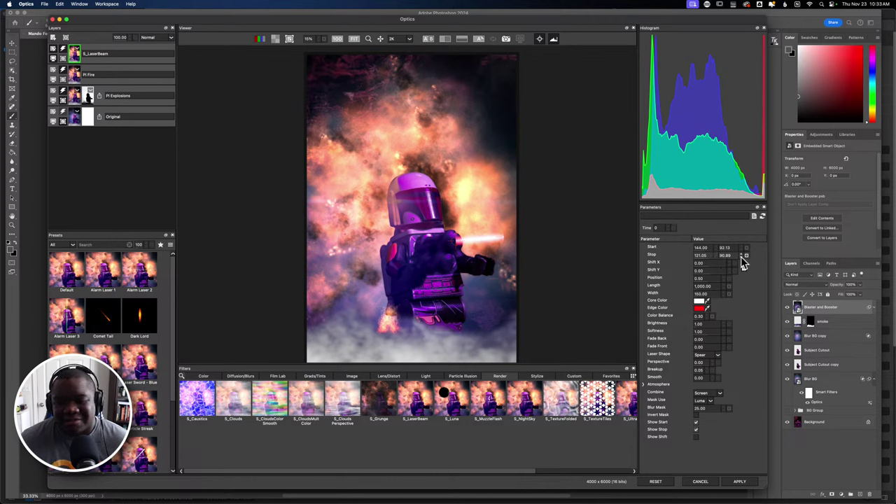
Adjust the beam's Stop point to about 122, 91 at the blaster's muzzle and apply the Optics effects to the Photoshop layer
click(741, 256)
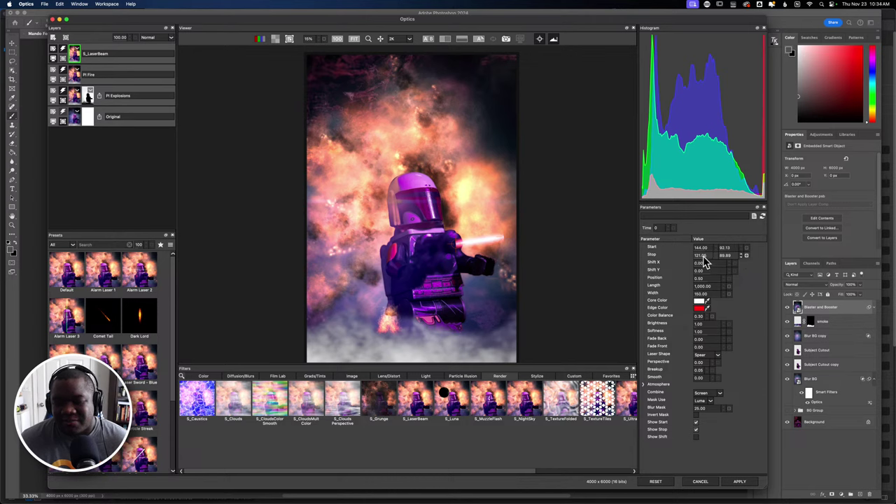
drag(705, 262, 714, 260)
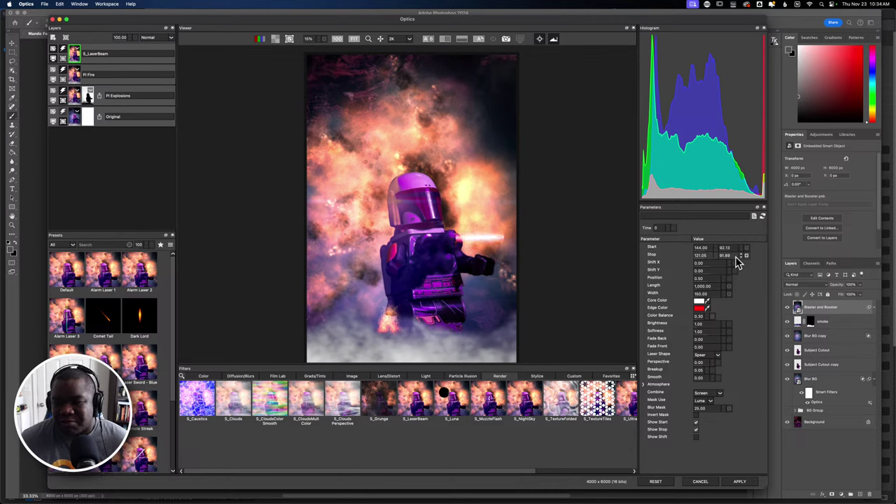
click(729, 256)
click(743, 263)
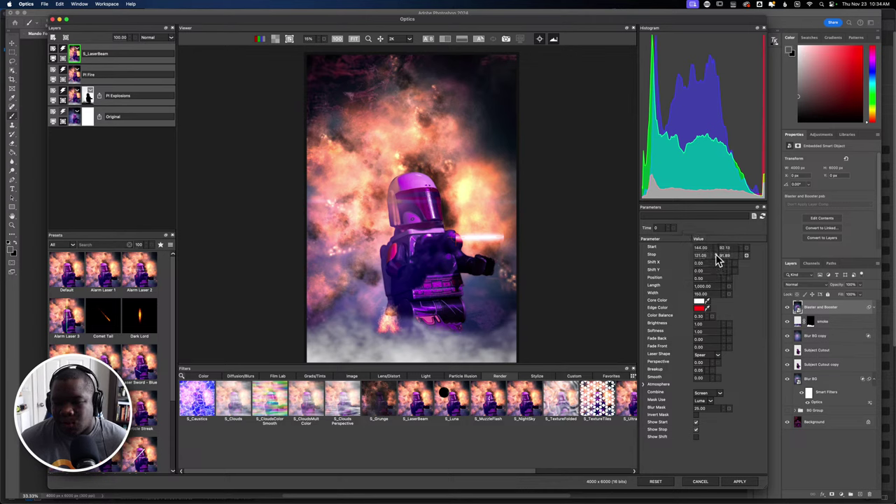
drag(719, 261, 718, 259)
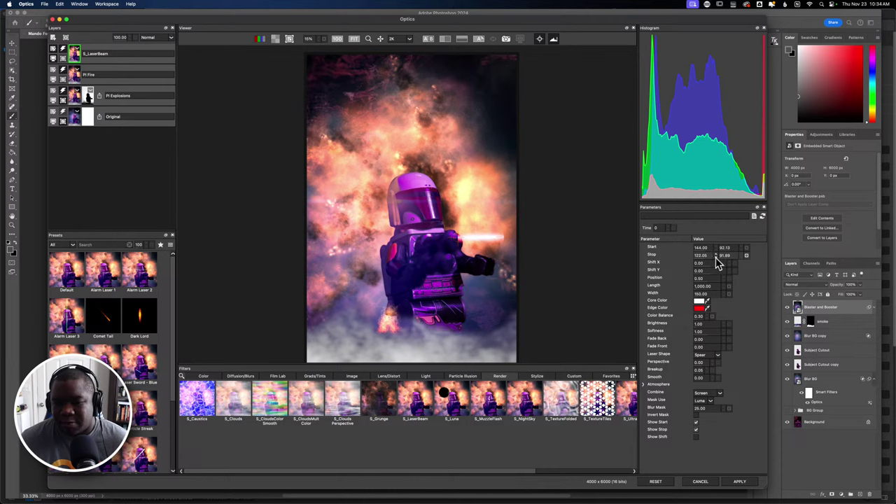
drag(719, 263, 719, 265)
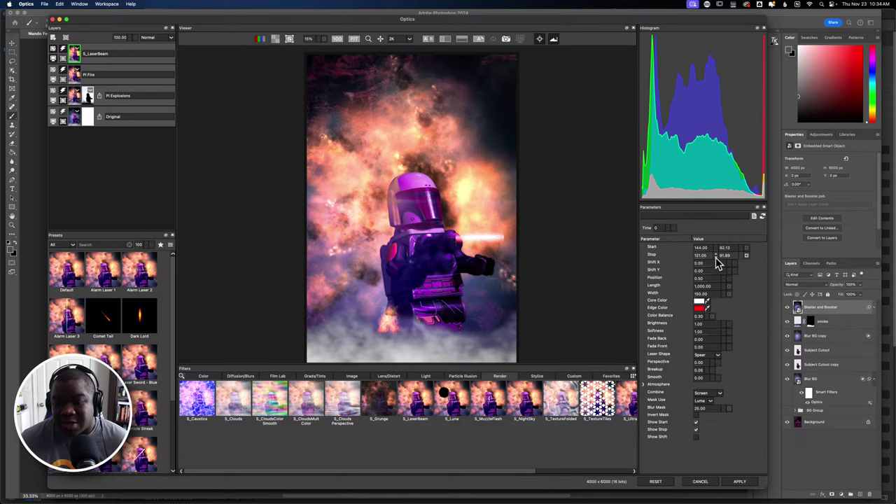
drag(718, 262, 718, 263)
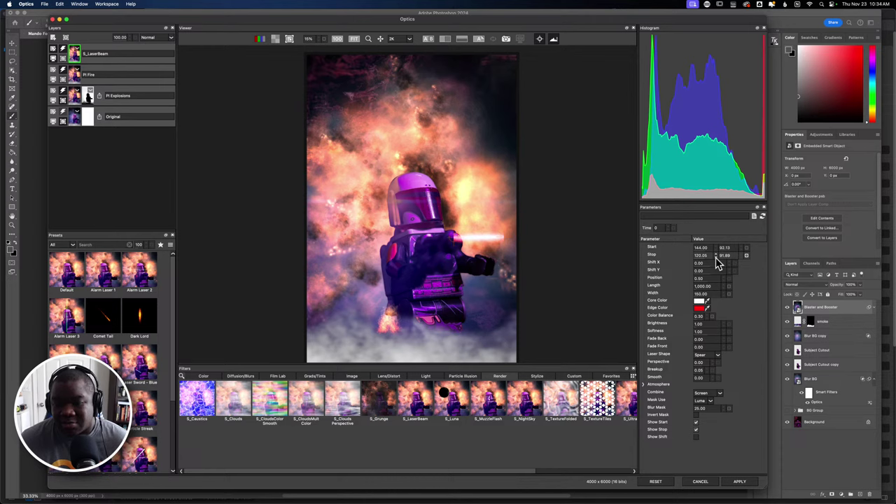
drag(718, 263, 716, 260)
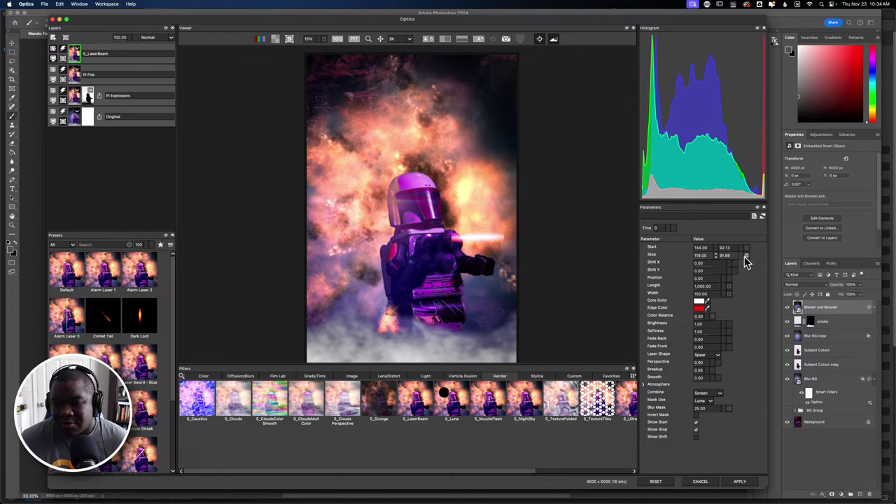
drag(745, 261, 744, 264)
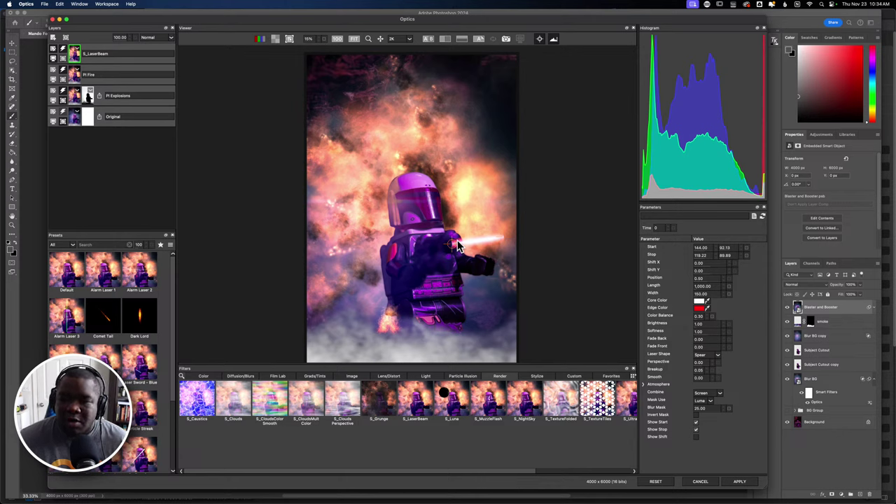
drag(457, 245, 457, 245)
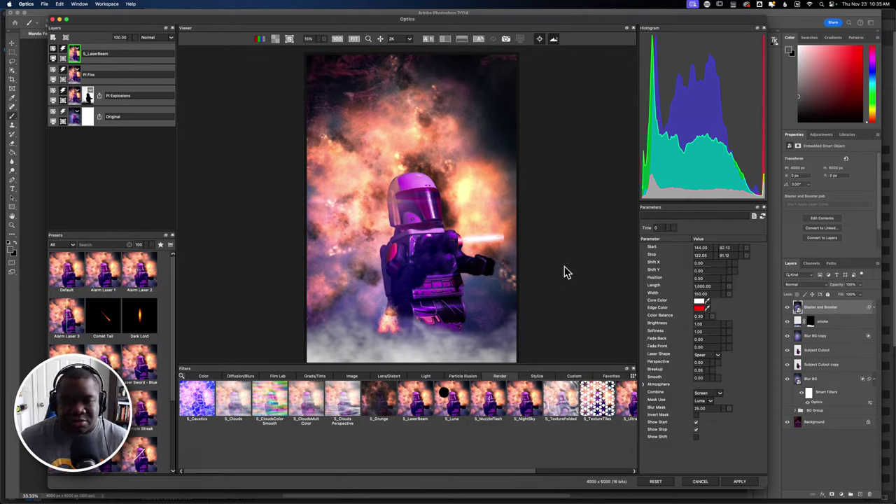
click(734, 482)
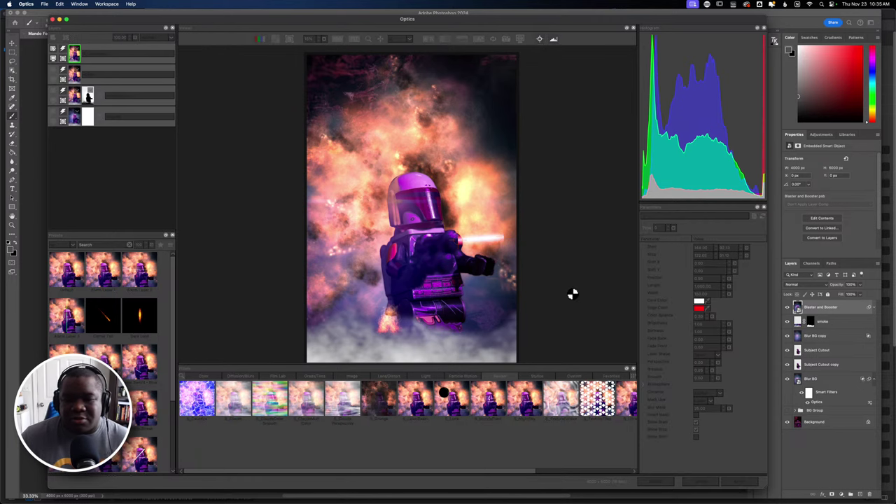